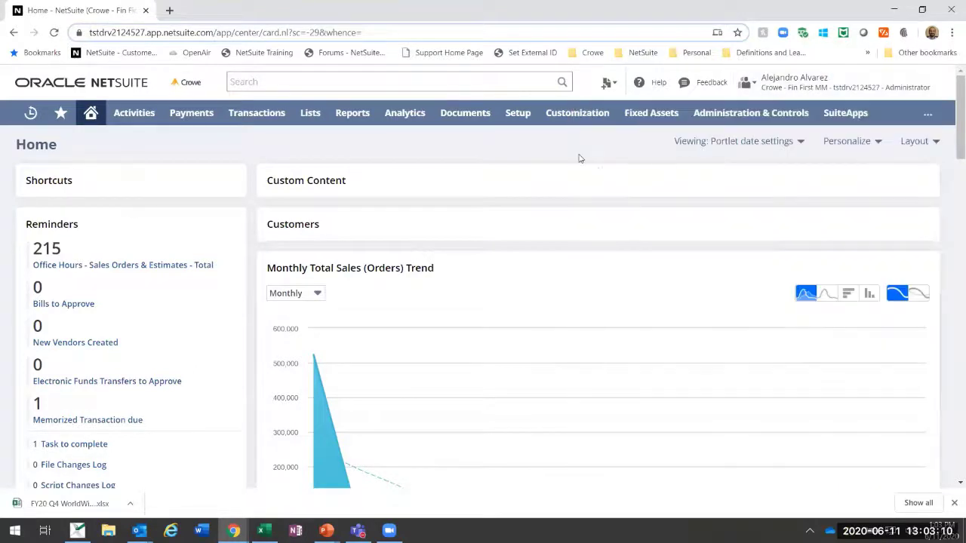
- Open the company's Enable Features page and display its SuiteCloud features
mouse_move(811, 72)
mouse_move(513, 120)
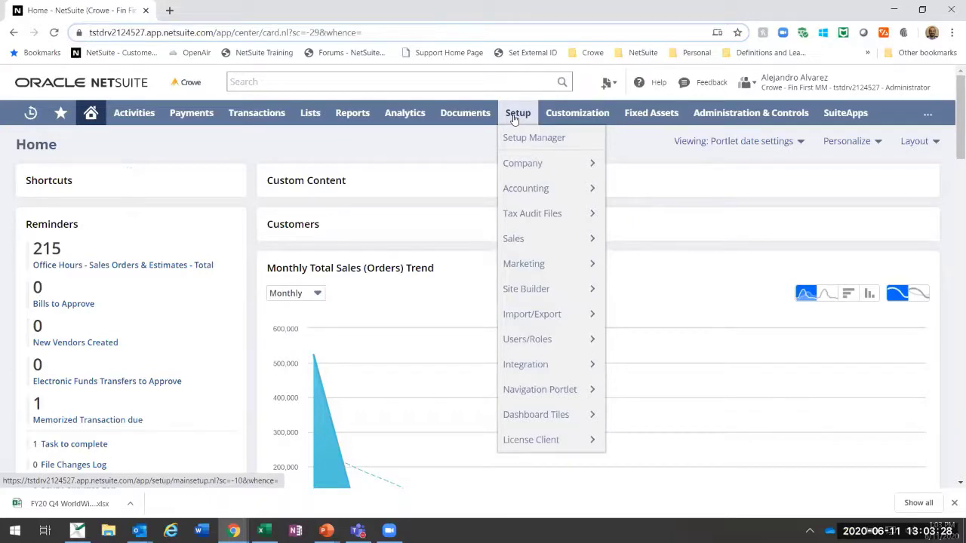
mouse_move(593, 113)
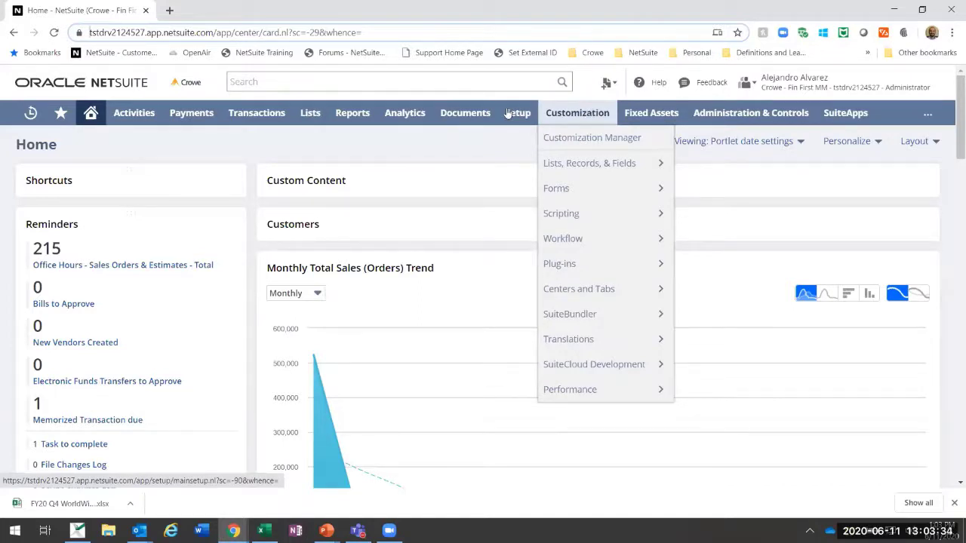
mouse_move(523, 164)
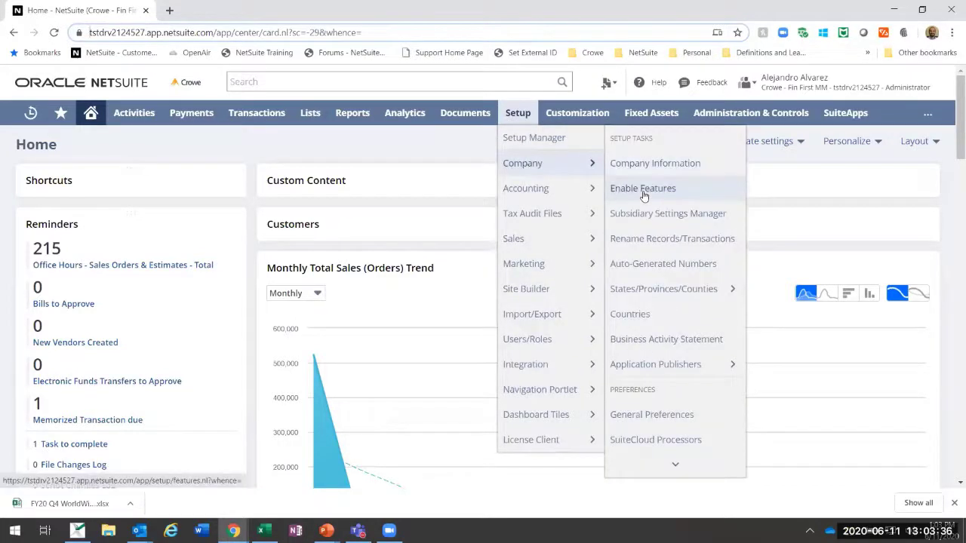
click(646, 193)
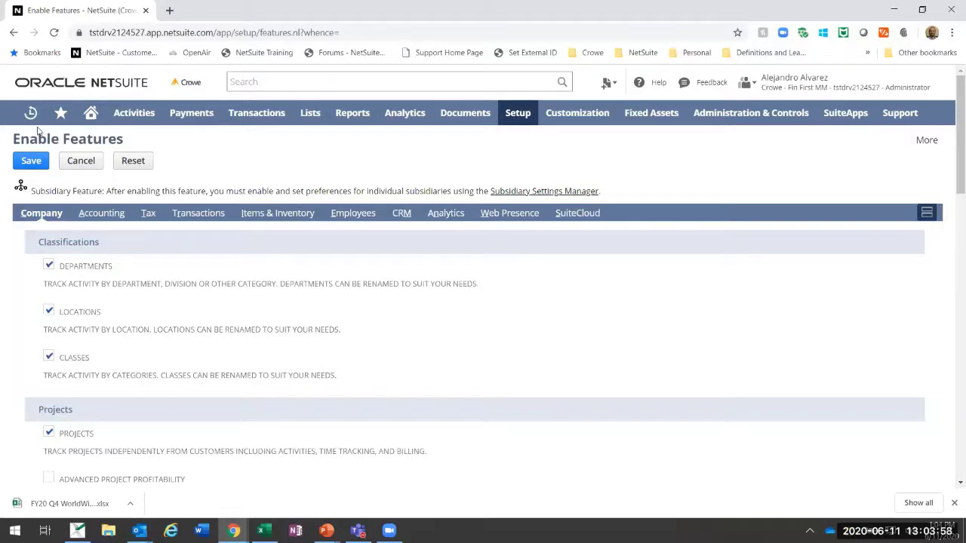
click(575, 214)
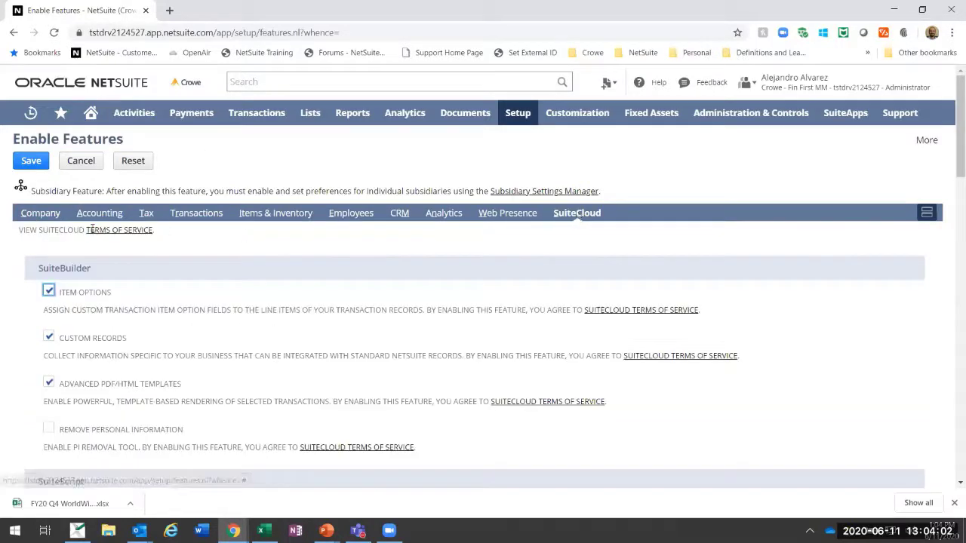
- Review the SuiteCloud feature settings from SuiteBuilder through SuiteCloud Development Framework, including the Manage Authentication options
scroll(295, 259, down, 5)
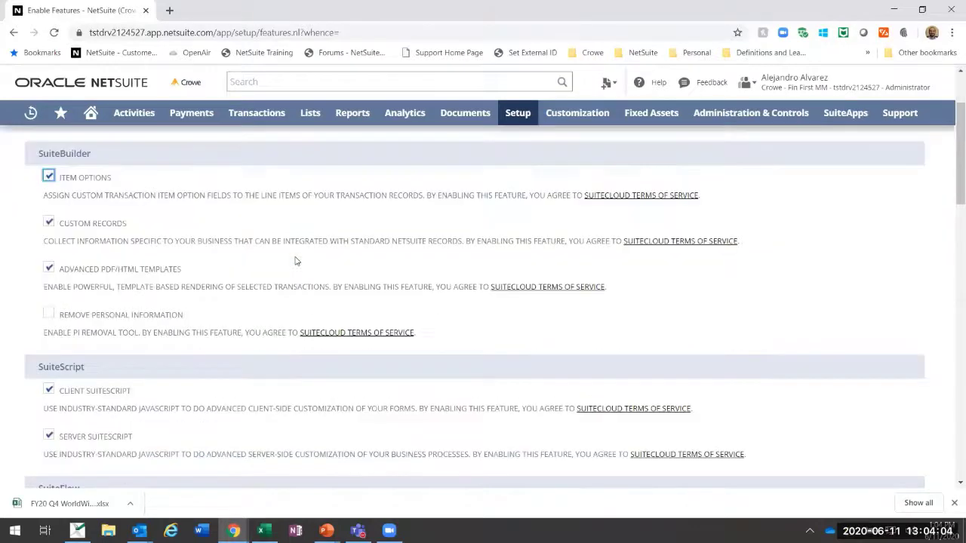
scroll(295, 200, up, 3)
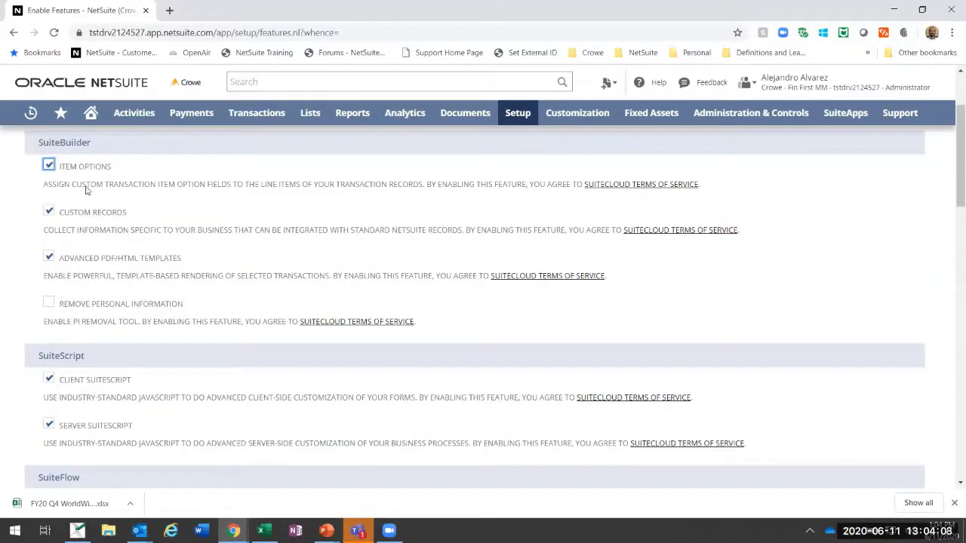
scroll(74, 273, down, 2)
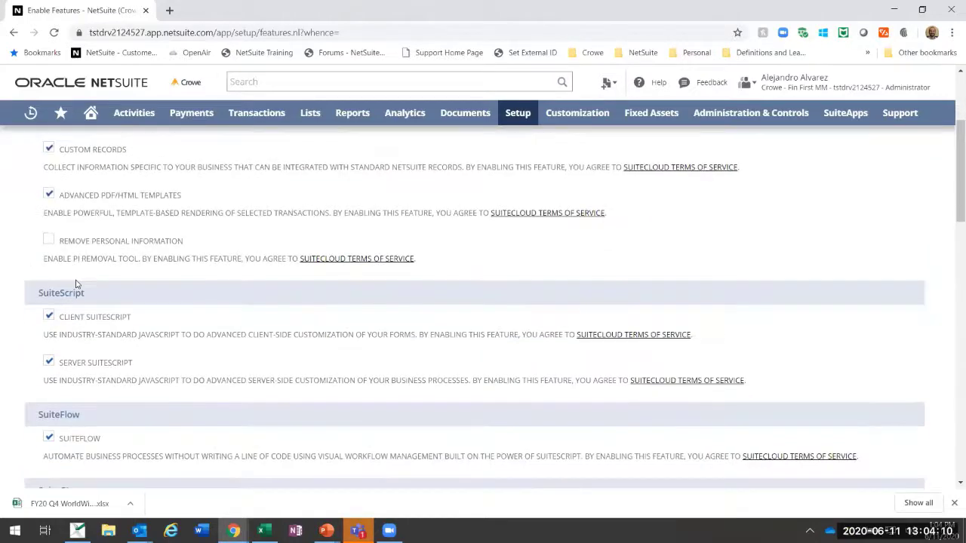
scroll(178, 322, down, 3)
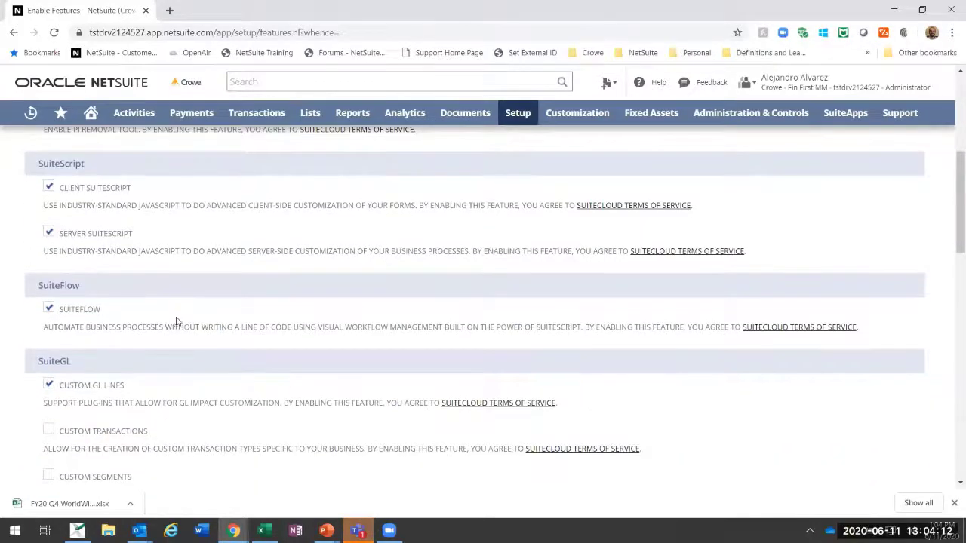
scroll(264, 307, down, 3)
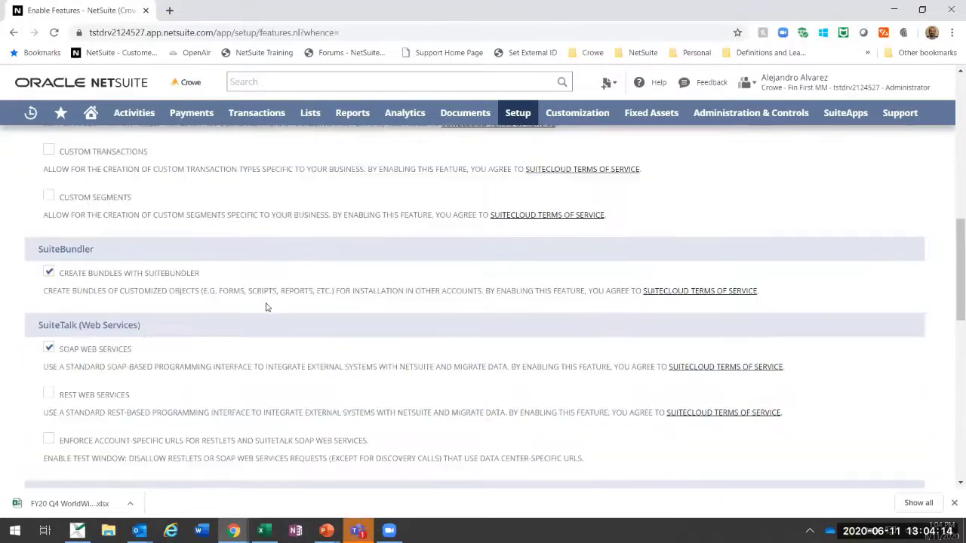
scroll(266, 307, down, 5)
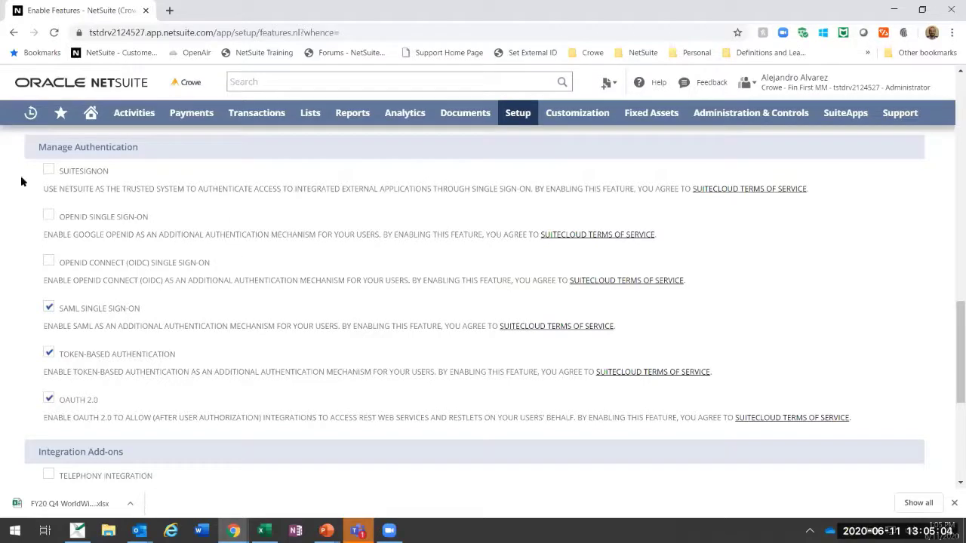
scroll(105, 268, down, 1)
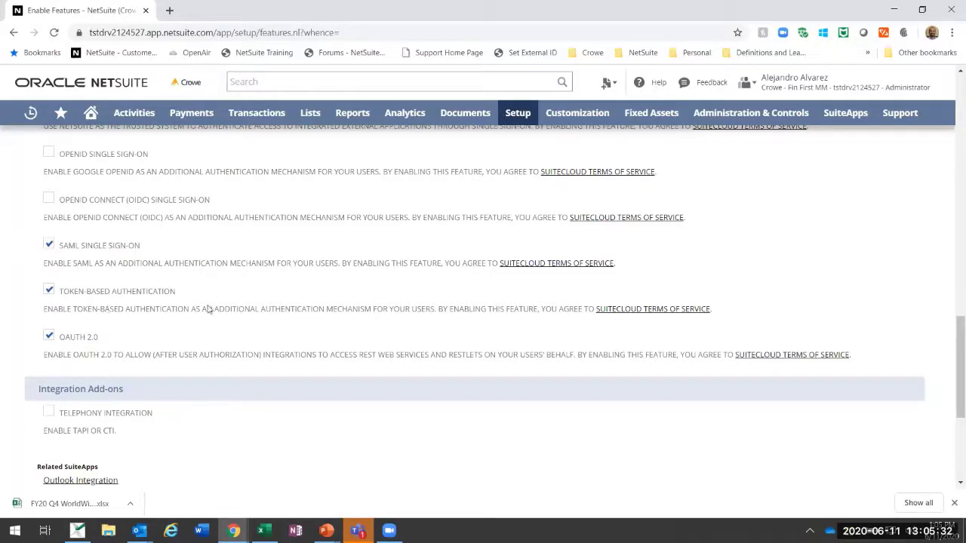
scroll(329, 332, down, 2)
scroll(332, 331, down, 2)
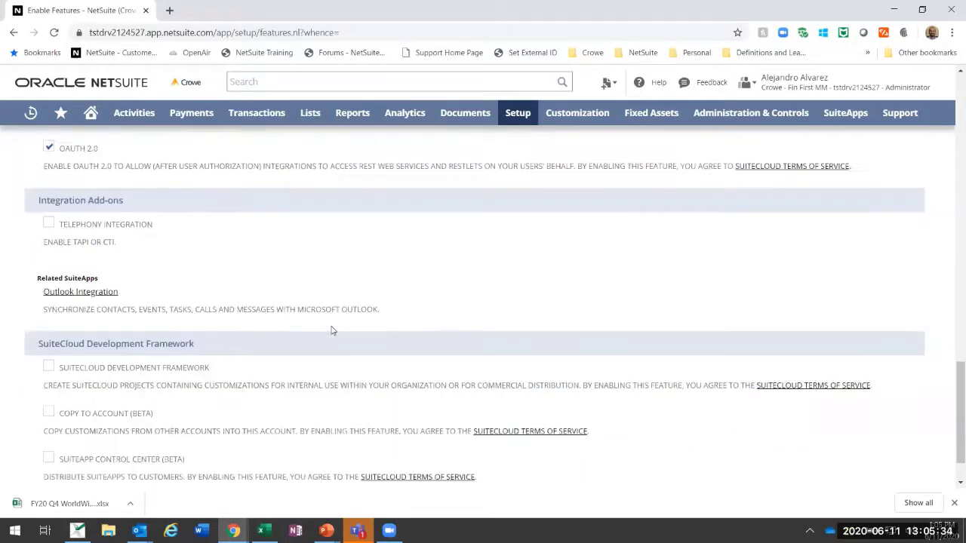
scroll(45, 302, up, 4)
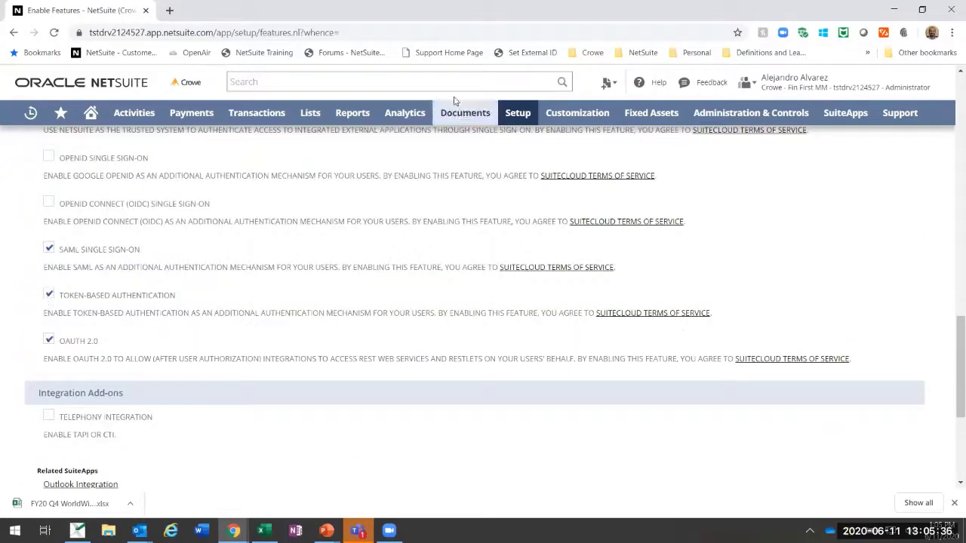
- Open the Manage Users list and look through the users and their assigned roles
mouse_move(516, 118)
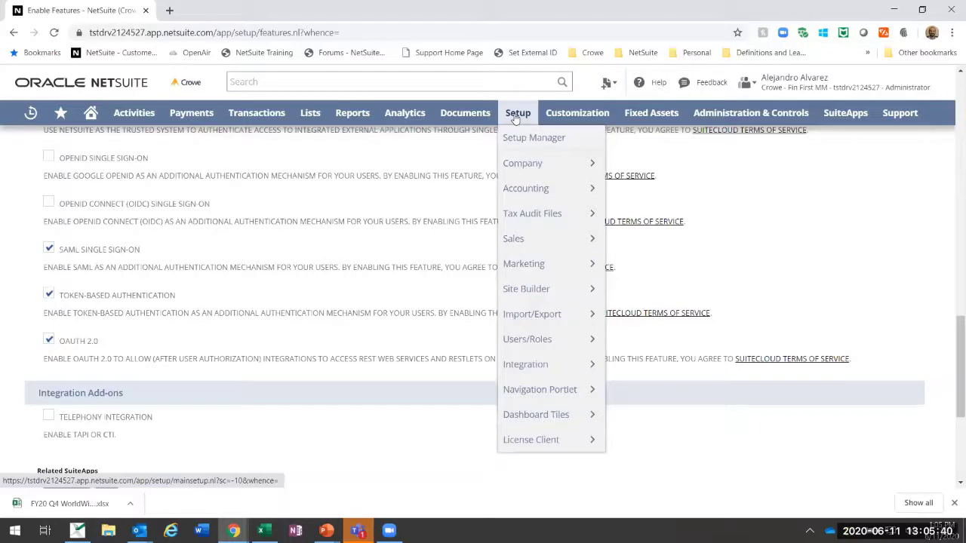
mouse_move(531, 336)
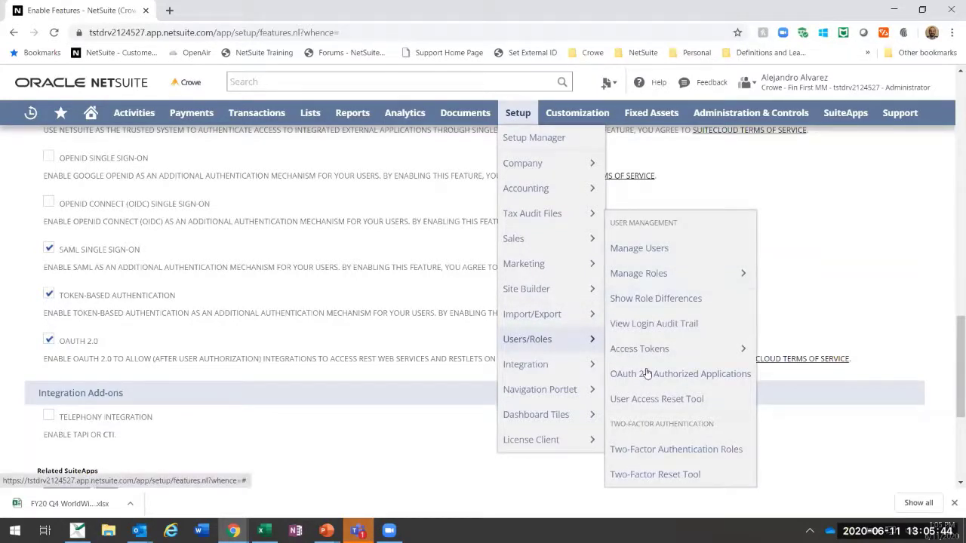
click(651, 249)
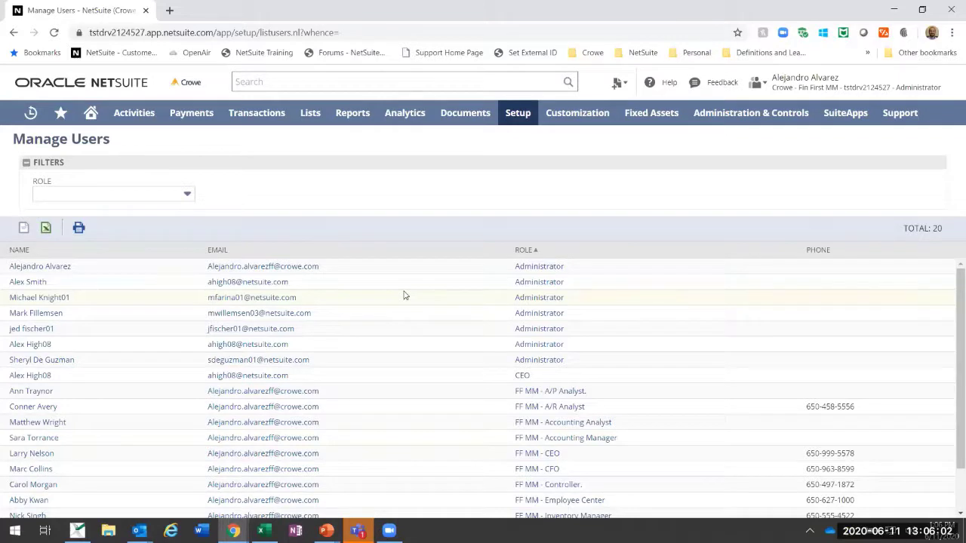
scroll(401, 278, down, 1)
scroll(403, 256, up, 1)
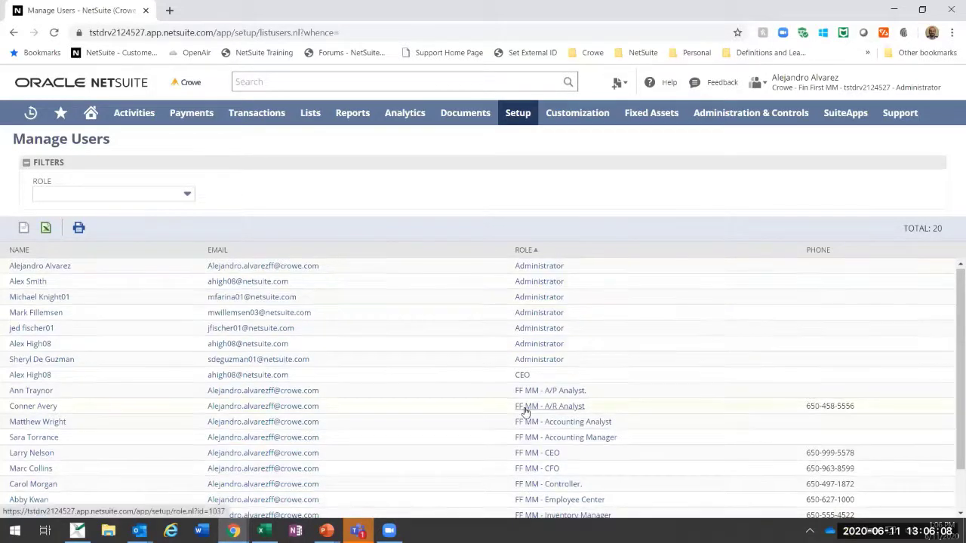
scroll(524, 410, down, 1)
- Filter the user list to the Administrator role
click(159, 195)
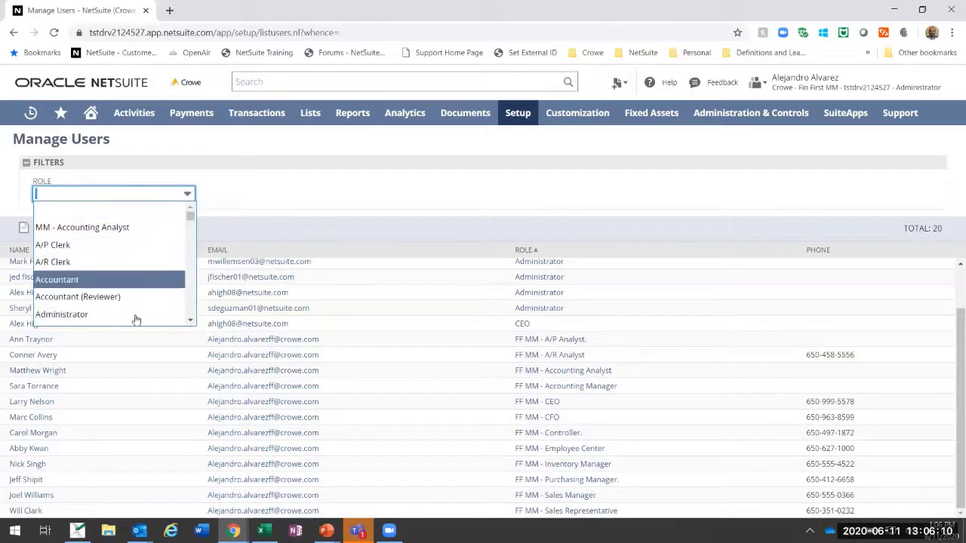
scroll(136, 320, down, 1)
click(133, 258)
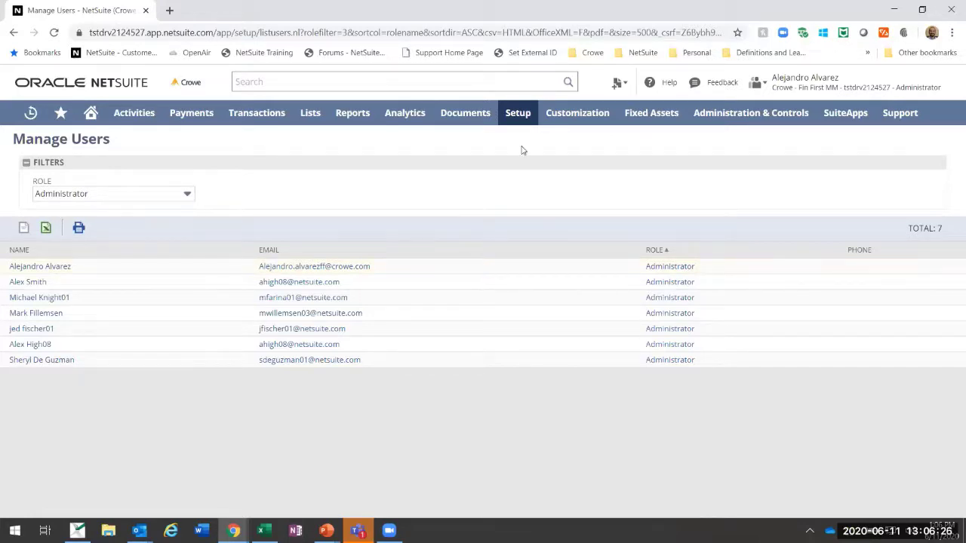
- Open the role permission differences comparison and set the base role to MM - Accounting Analyst
mouse_move(526, 121)
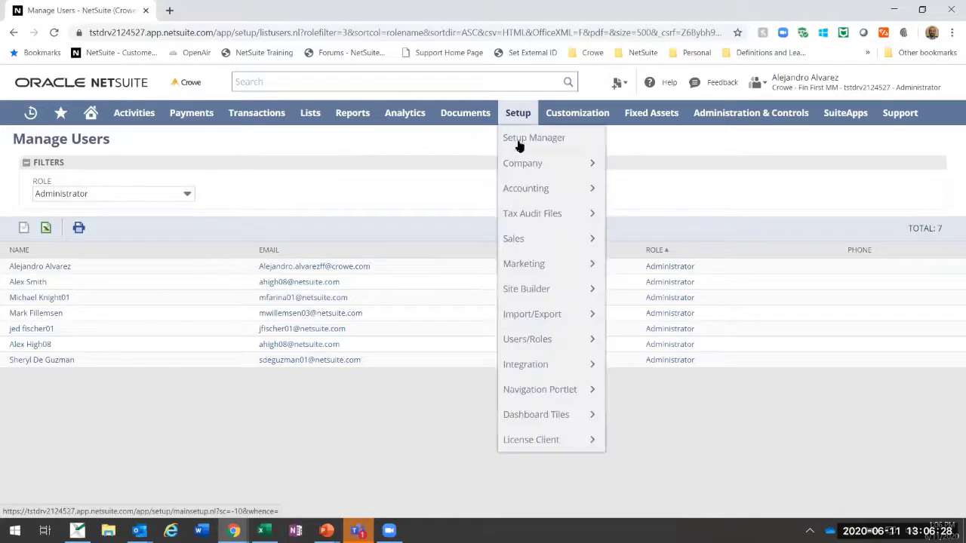
mouse_move(520, 340)
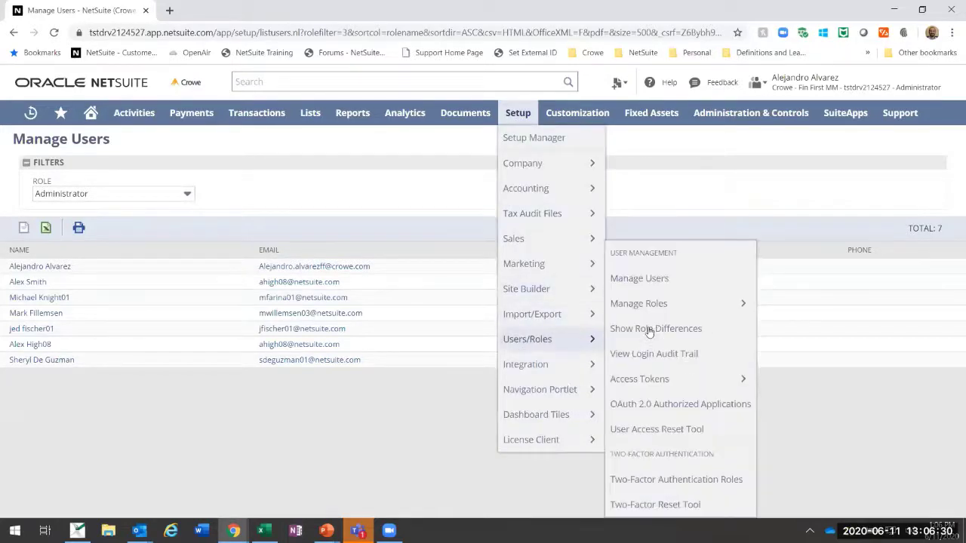
mouse_move(641, 306)
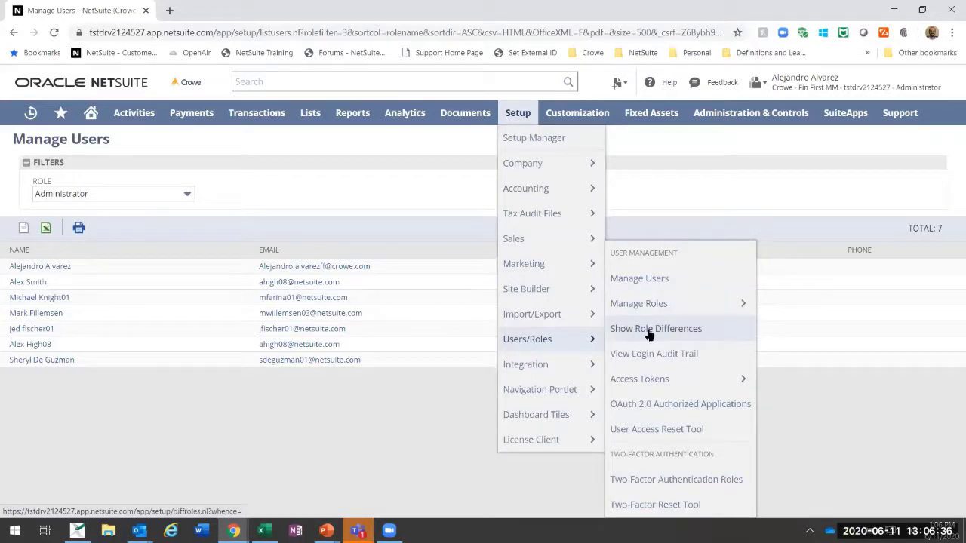
click(623, 326)
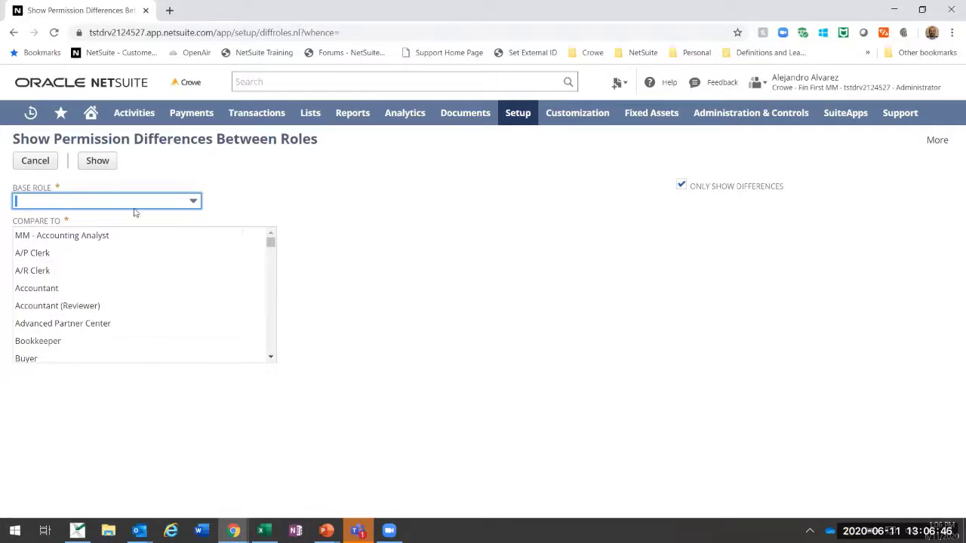
click(99, 205)
click(92, 238)
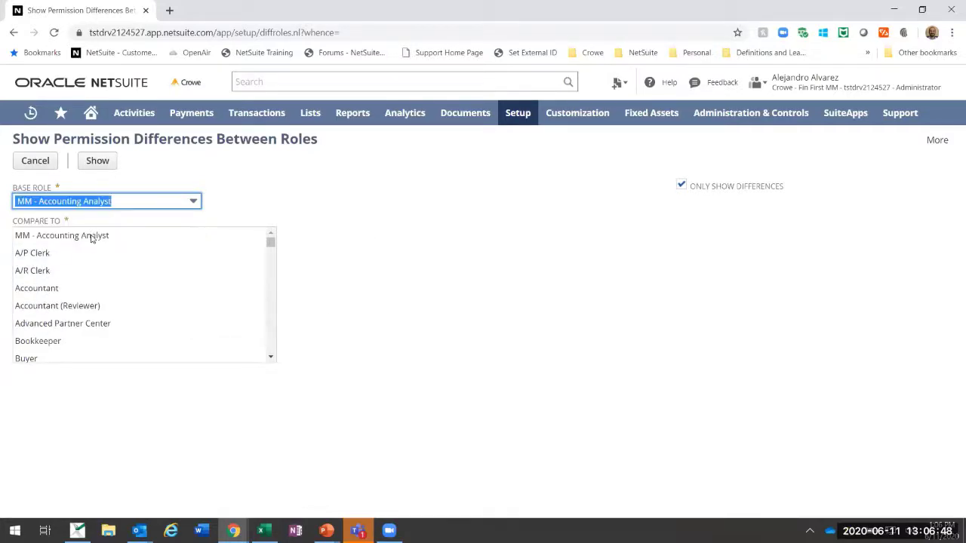
- Compare the base role to FF MM - Accounting Analyst and show only the permission differences
click(270, 308)
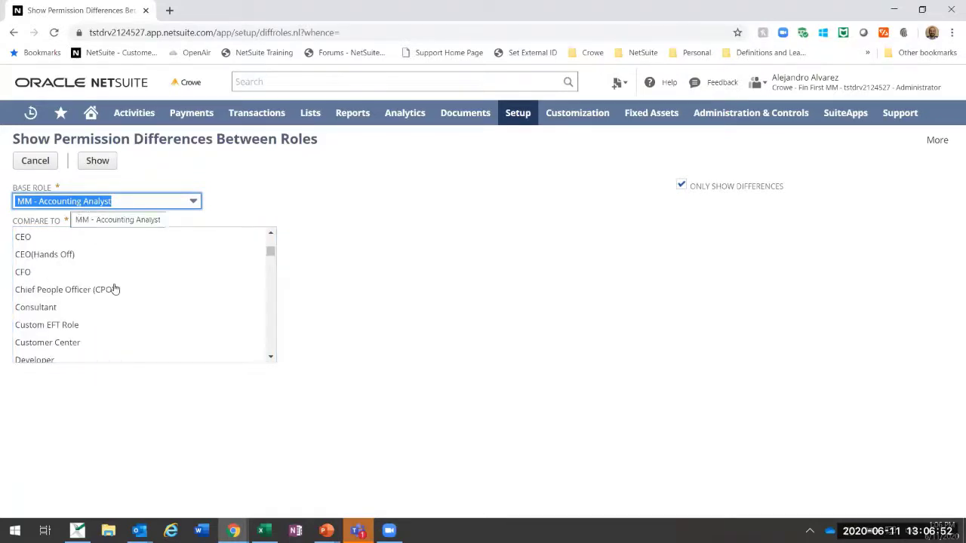
scroll(114, 287, down, 4)
scroll(114, 288, up, 2)
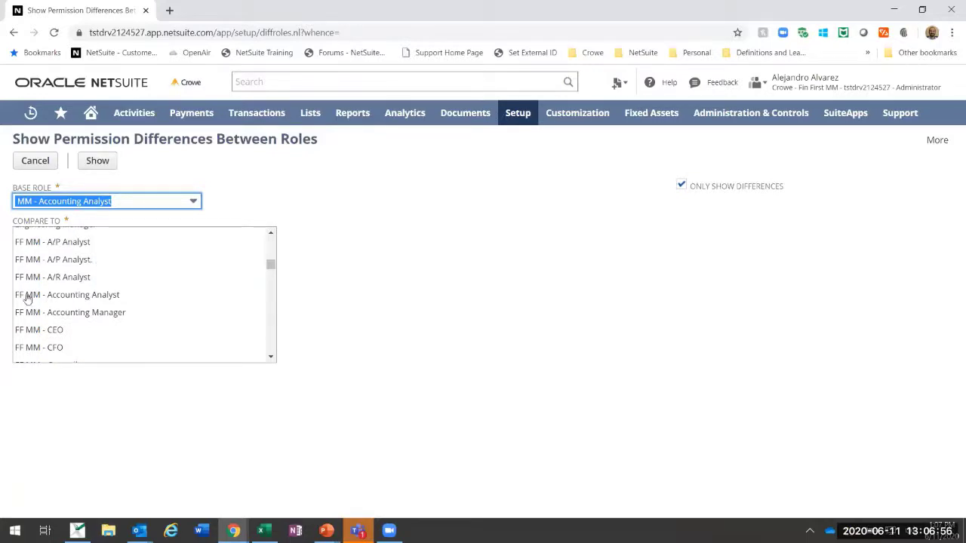
click(75, 296)
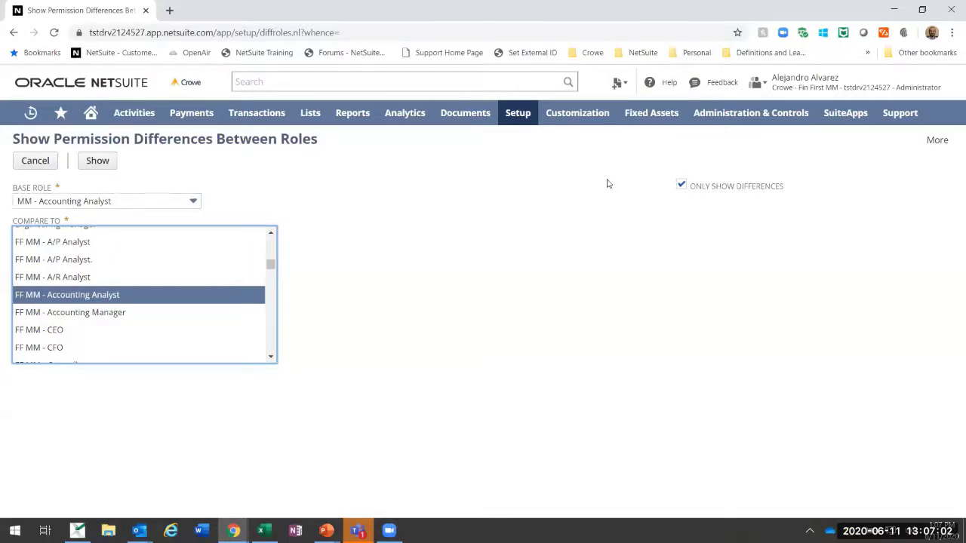
click(681, 186)
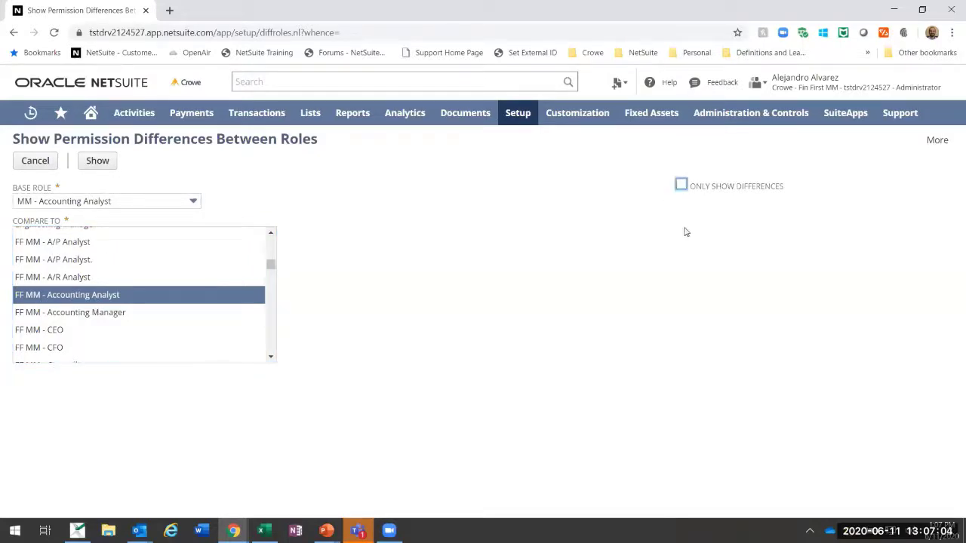
click(681, 186)
click(92, 165)
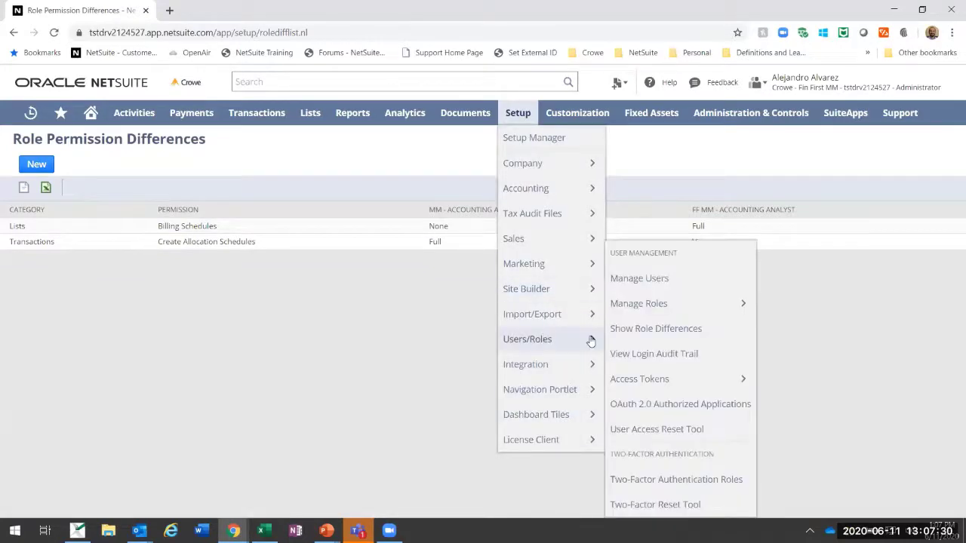
- Open the Manage Roles list and look through the standard and custom roles
click(650, 311)
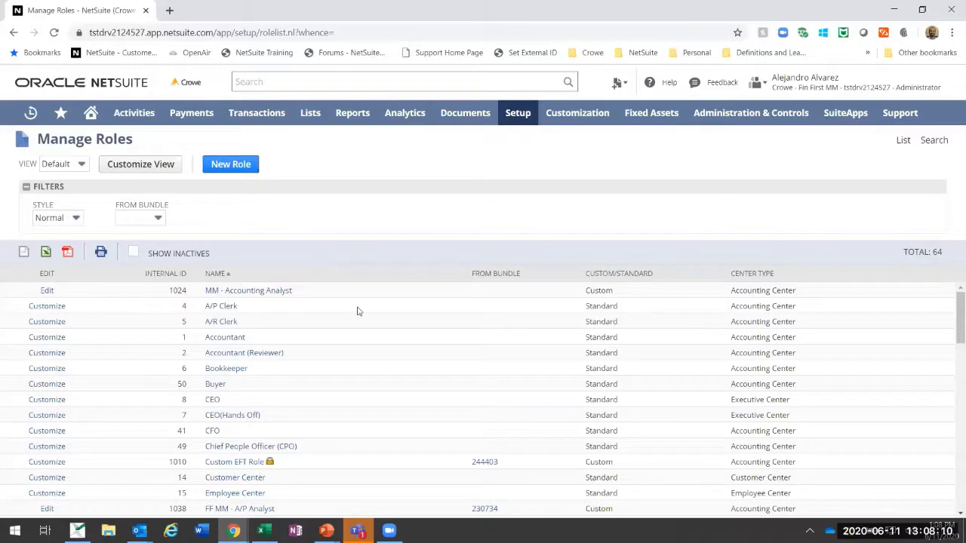
scroll(356, 310, down, 10)
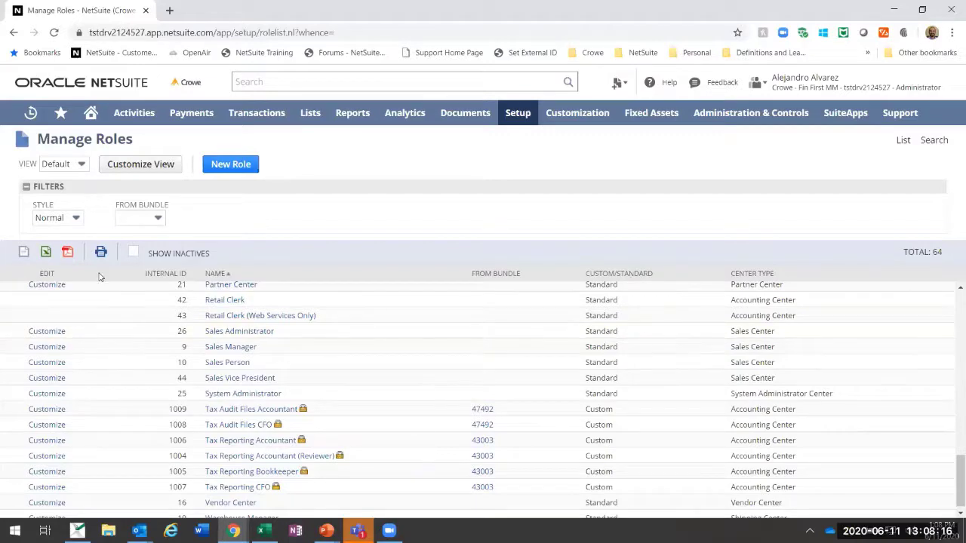
scroll(101, 279, up, 10)
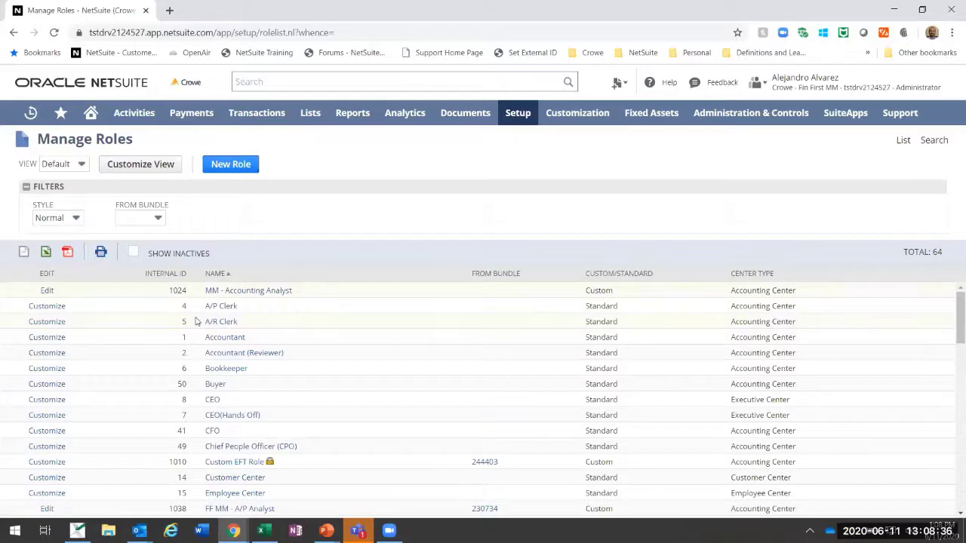
scroll(172, 344, down, 5)
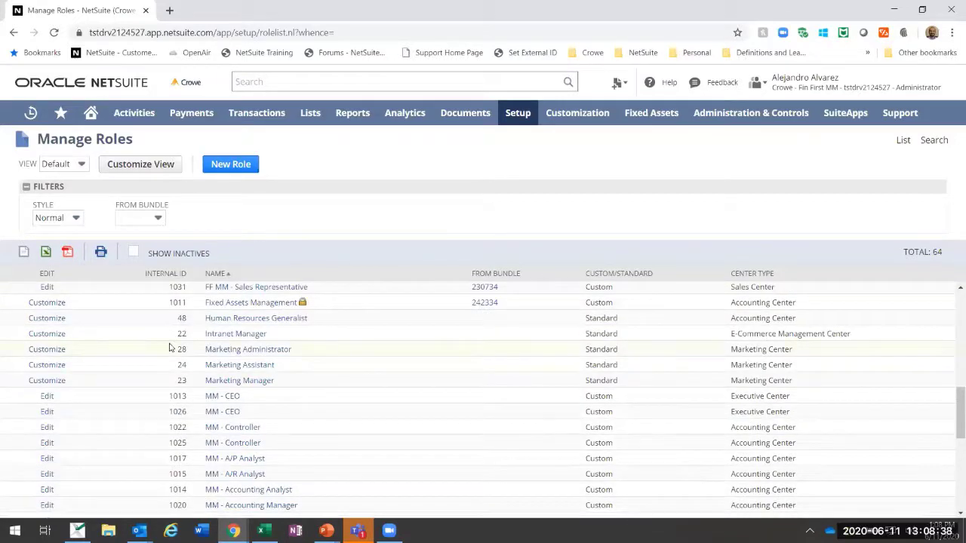
scroll(170, 347, down, 5)
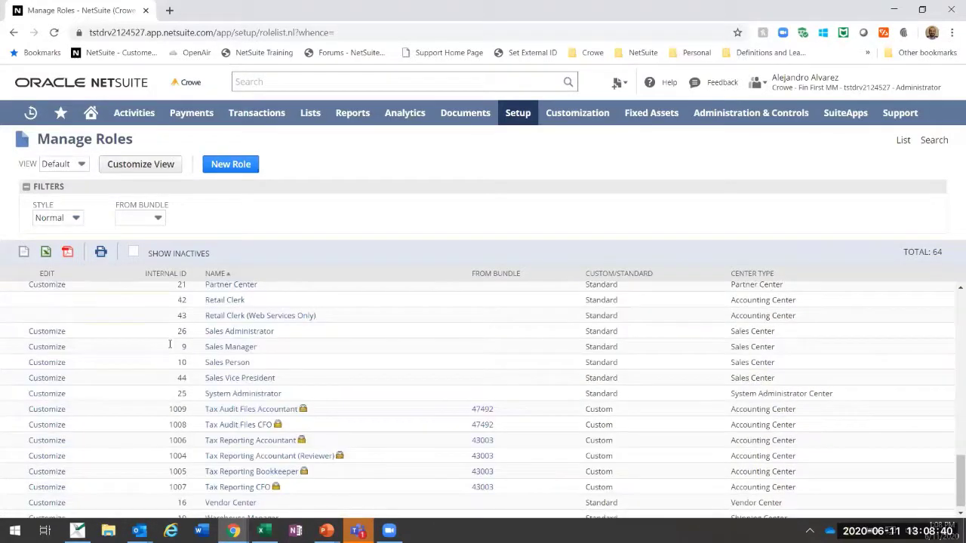
- Open the custom role MM - Accounting Analyst with internal ID 1014 for editing
scroll(169, 344, up, 4)
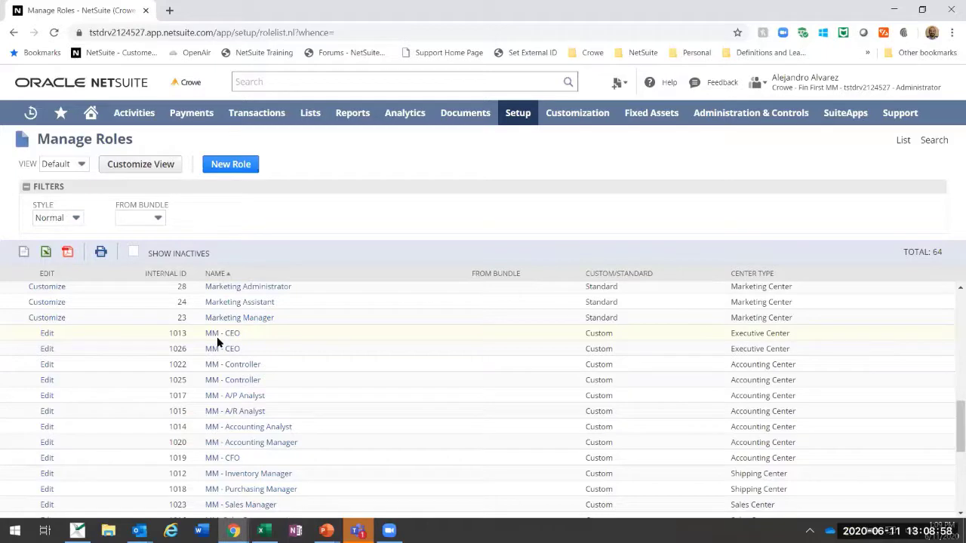
scroll(280, 338, up, 2)
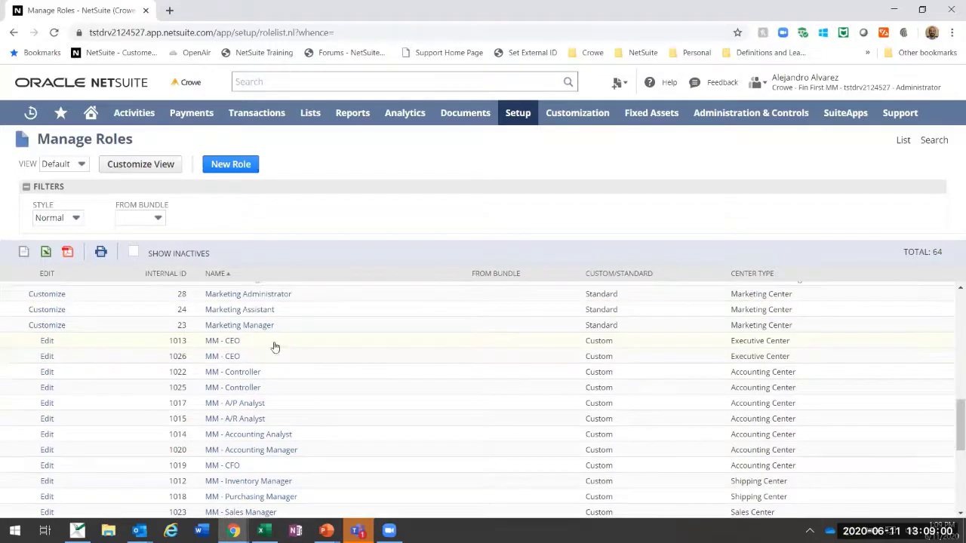
scroll(263, 415, down, 2)
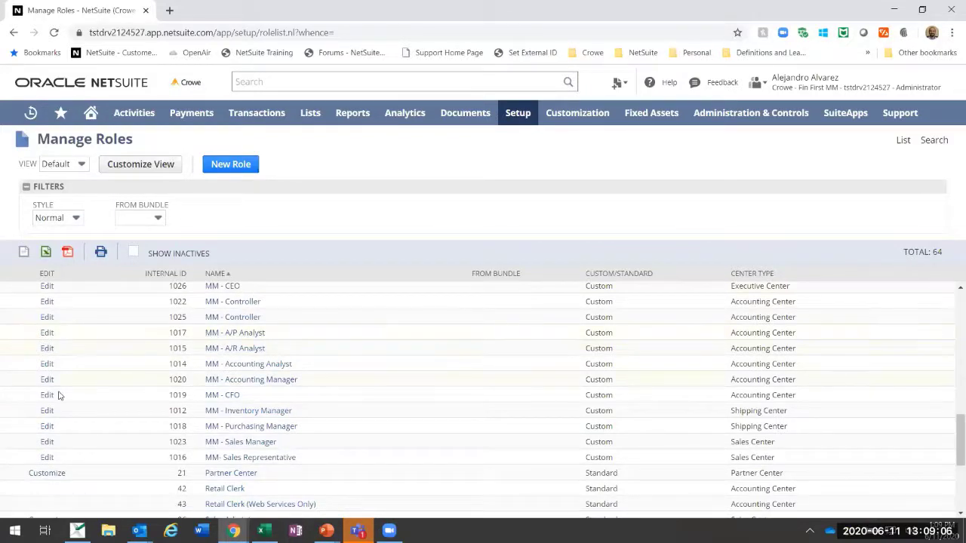
click(47, 367)
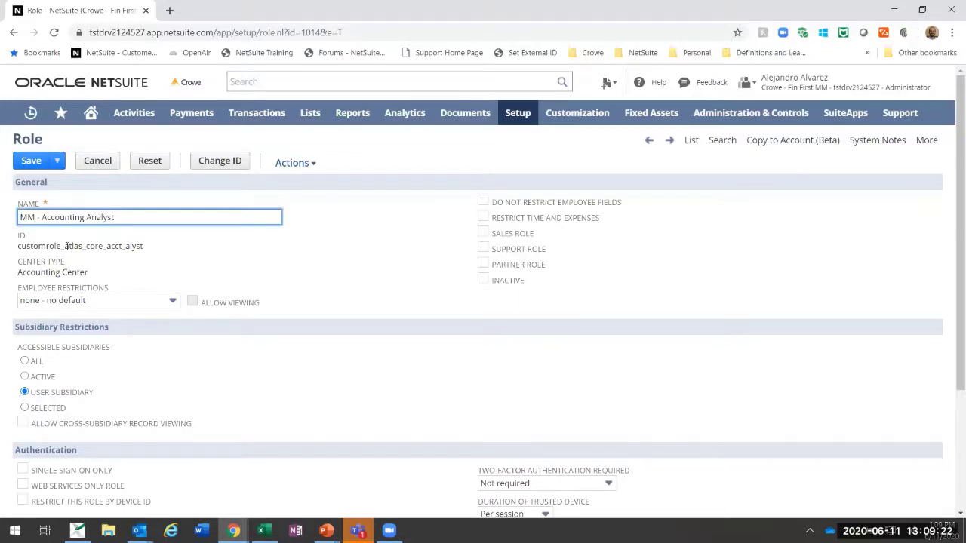
- Examine the parts of the role's ID, highlighting the customrole prefix and the custom suffix after it
drag(61, 246, 86, 248)
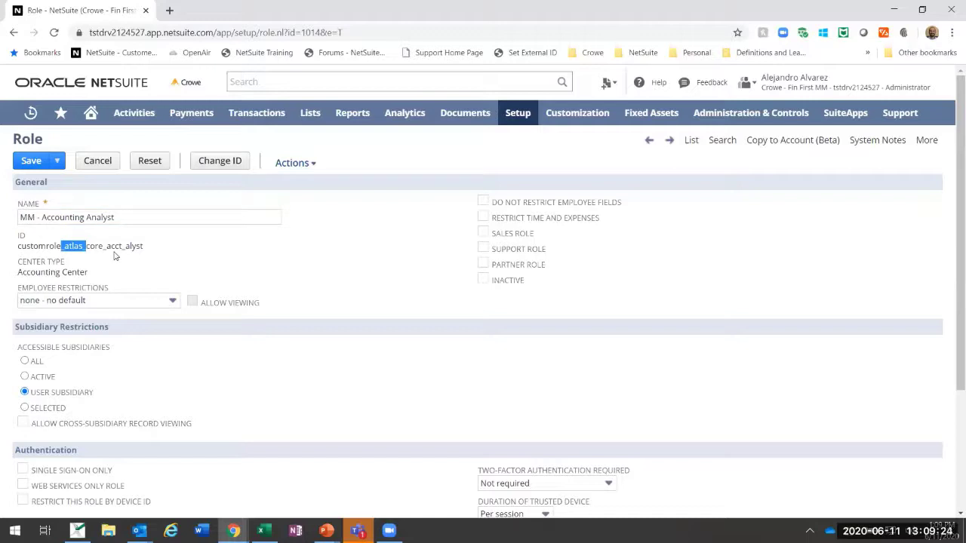
shift+click(152, 245)
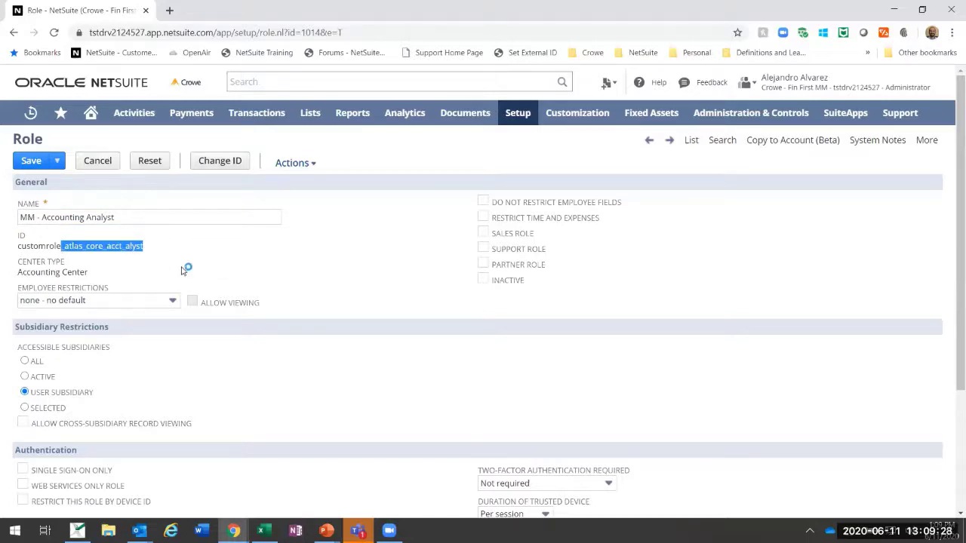
drag(63, 246, 18, 246)
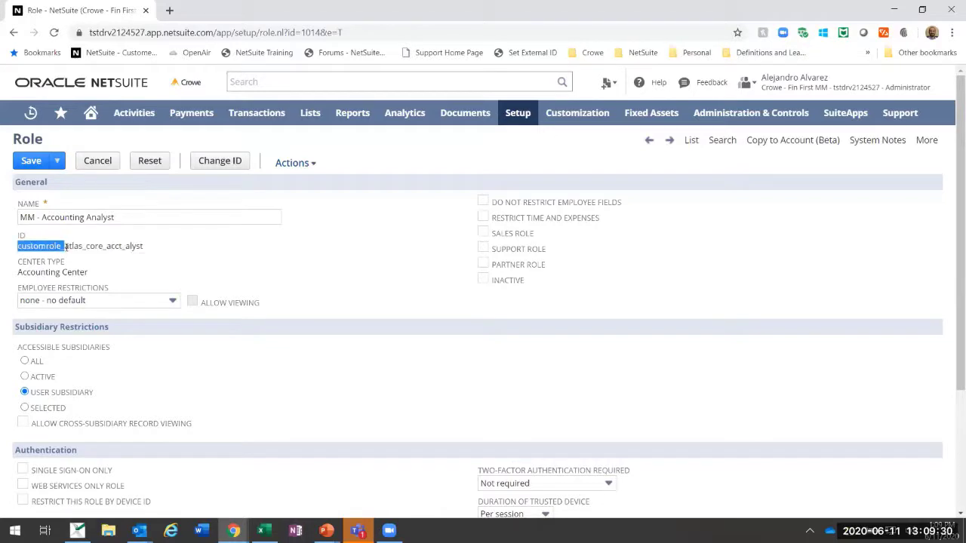
click(60, 259)
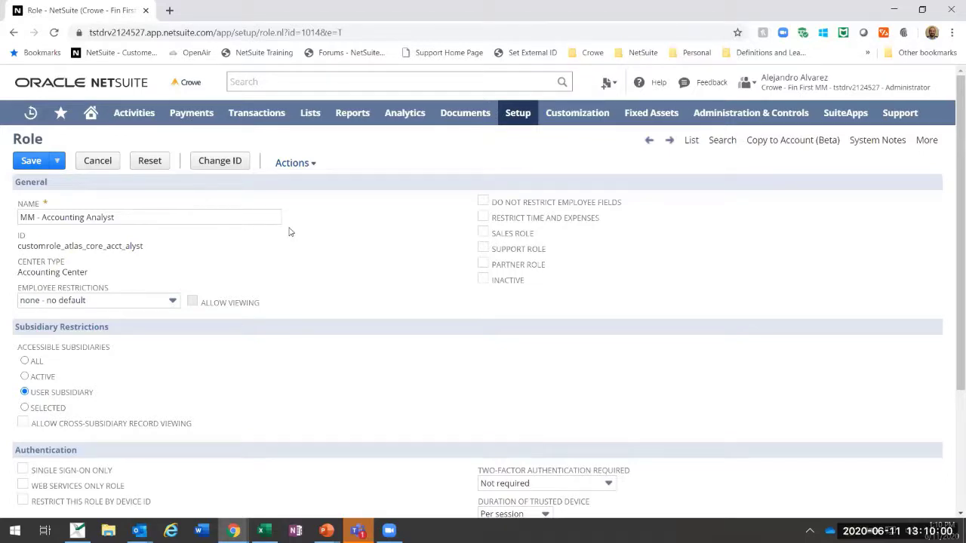
- Leave the role without saving, start a new role and look through the available Center Type options
click(96, 164)
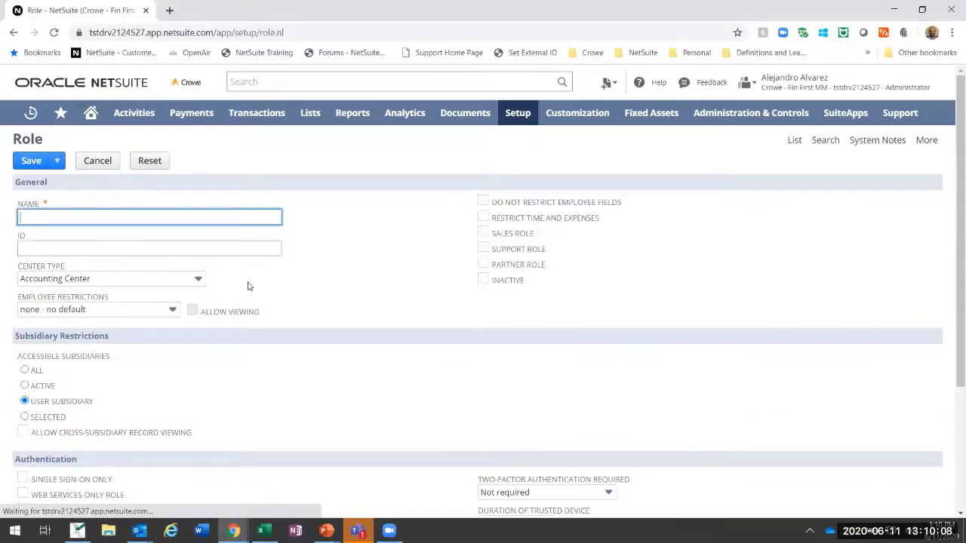
click(121, 285)
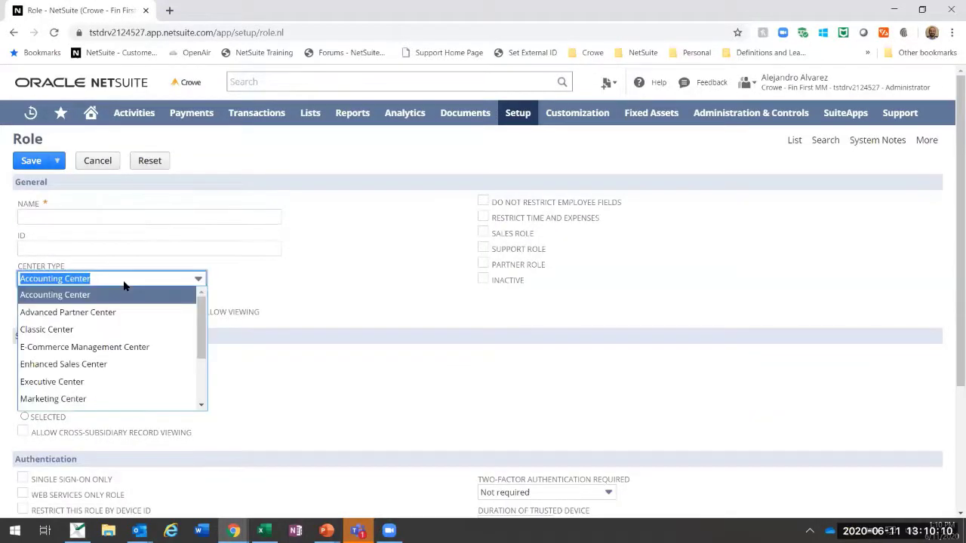
click(161, 285)
click(170, 282)
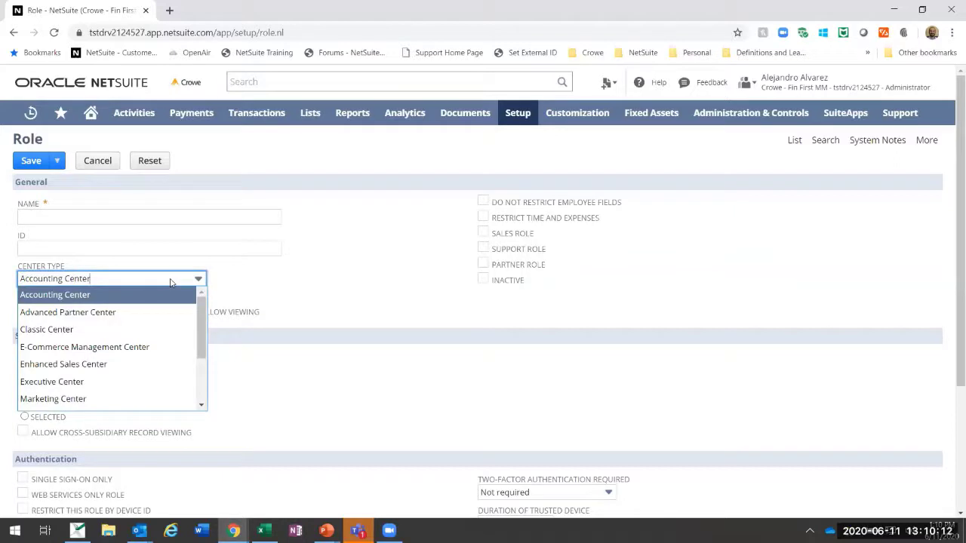
click(171, 282)
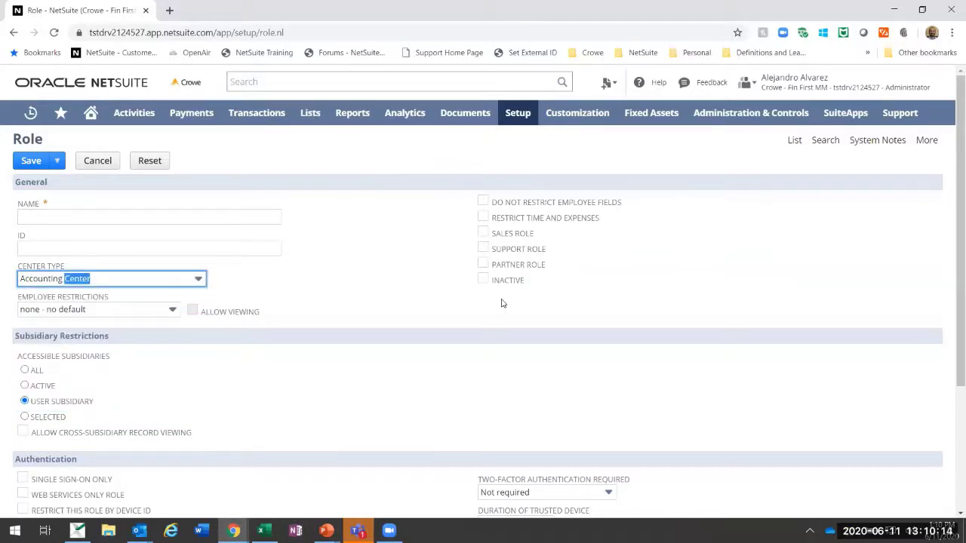
click(201, 281)
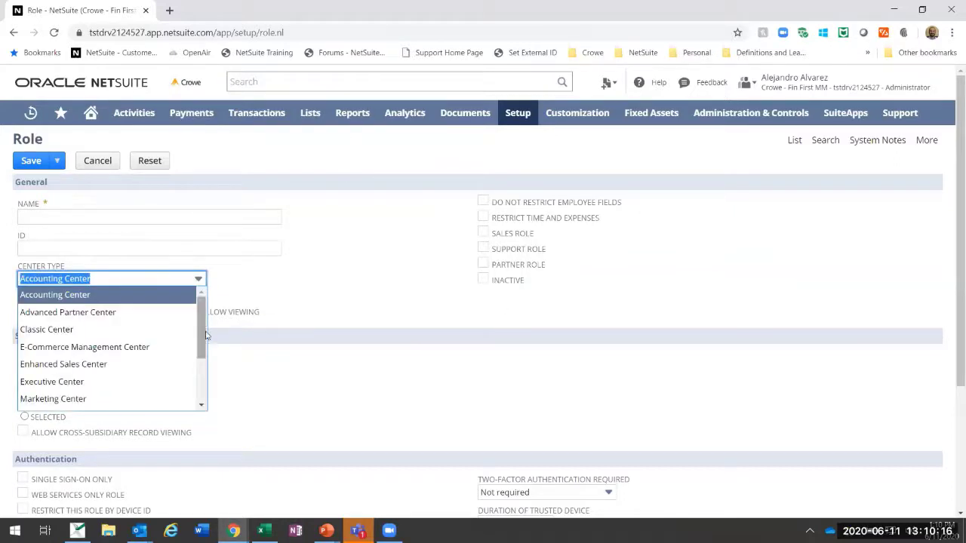
scroll(205, 335, down, 2)
scroll(119, 302, up, 2)
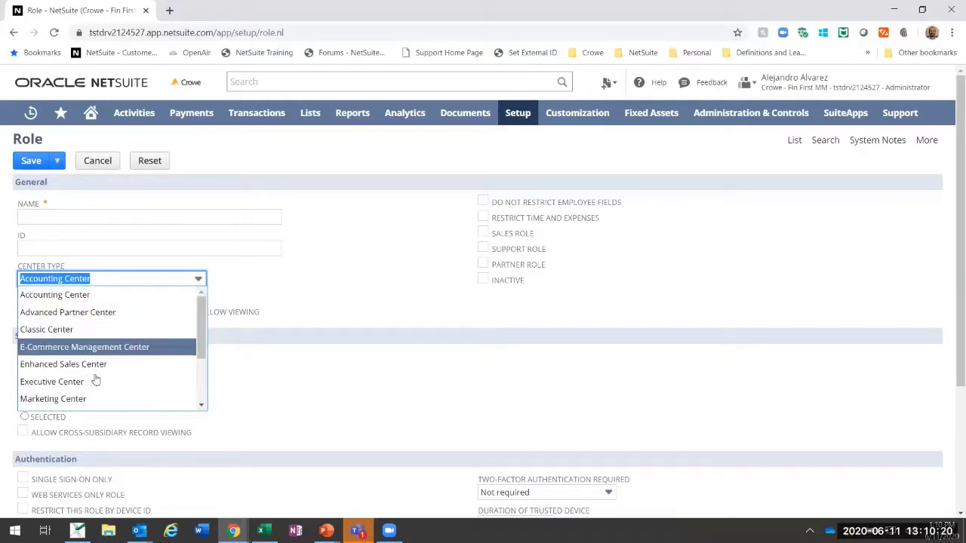
scroll(91, 386, down, 2)
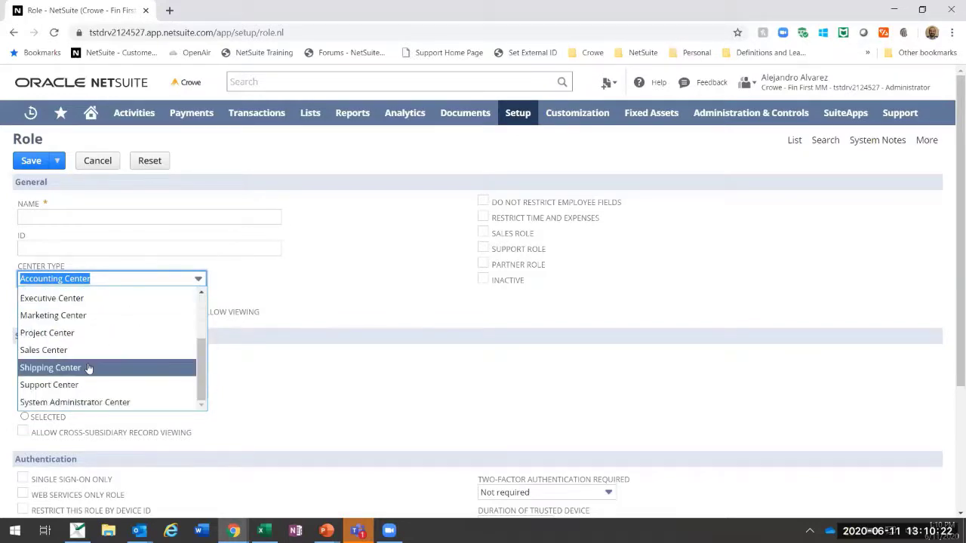
scroll(95, 385, down, 1)
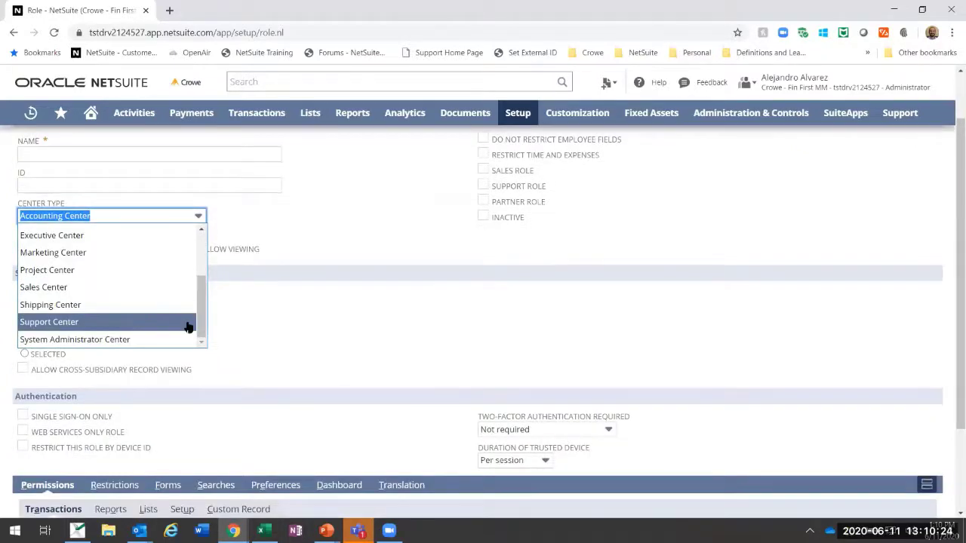
drag(188, 326, 349, 219)
click(349, 220)
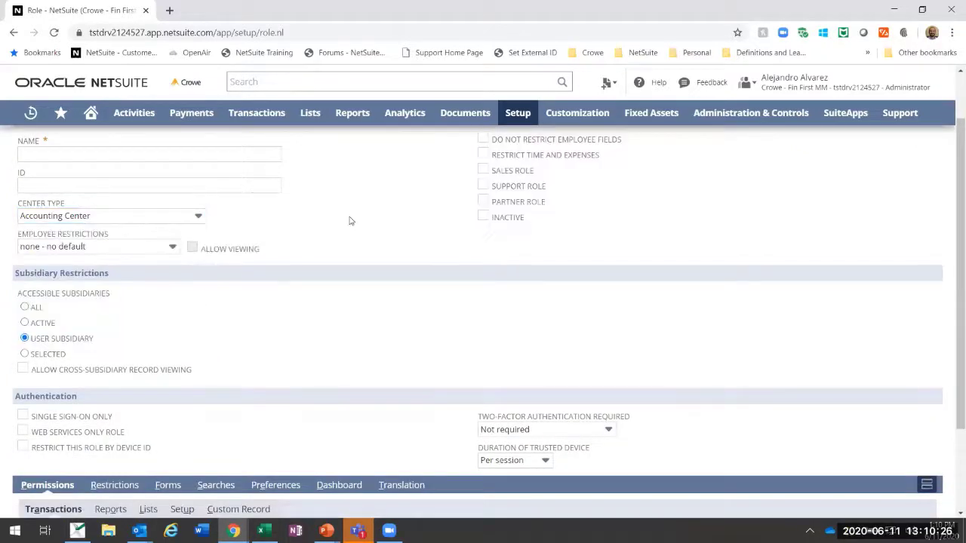
- Abandon the blank new role form and return to the Manage Roles list
scroll(345, 220, up, 2)
click(103, 162)
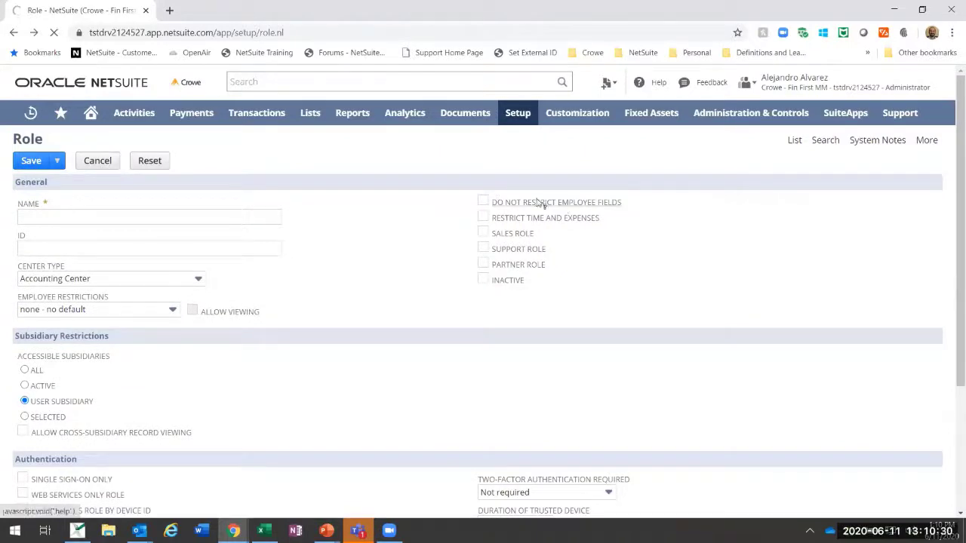
click(102, 166)
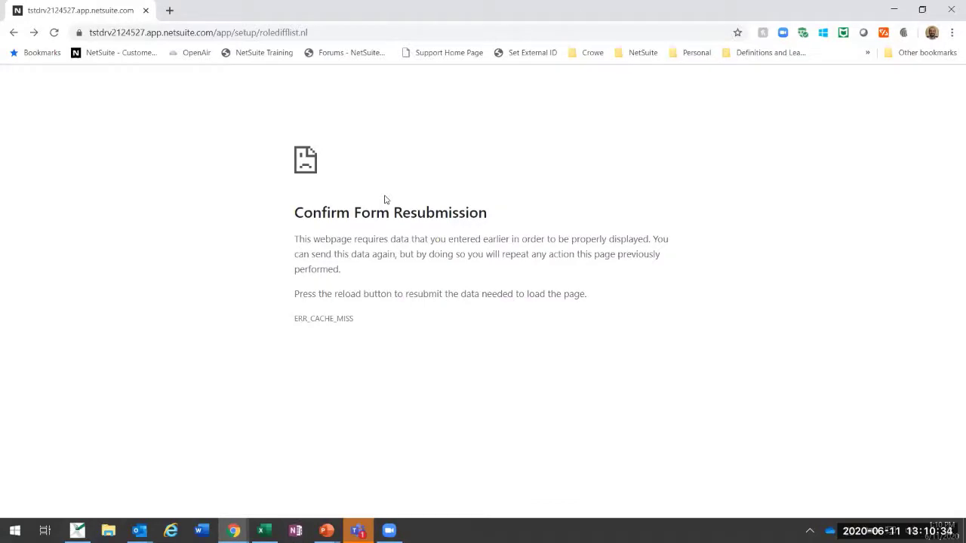
key(alt+Left)
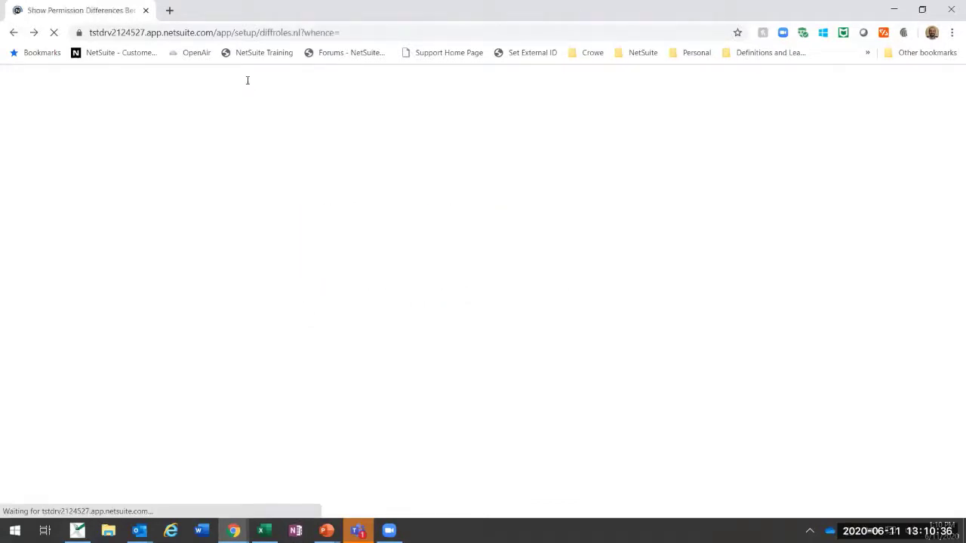
mouse_move(528, 118)
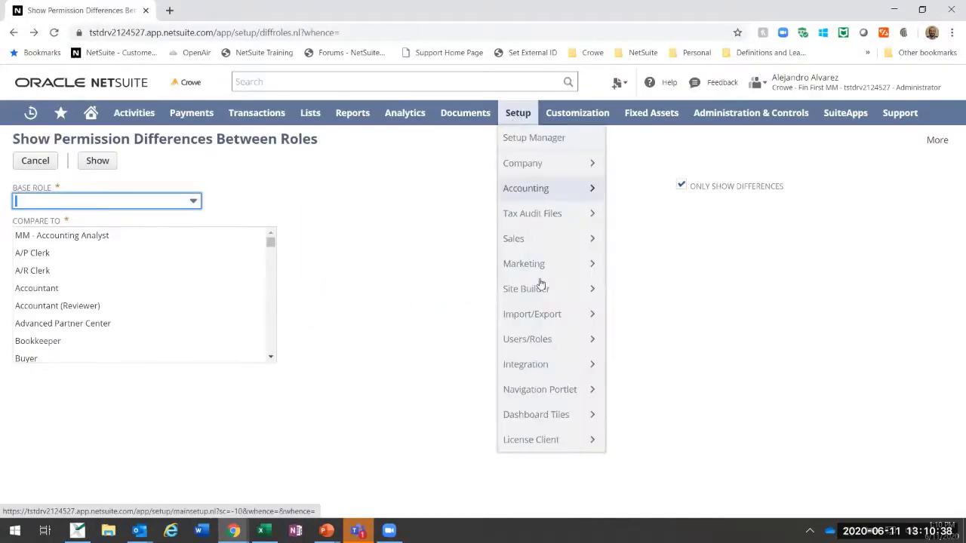
mouse_move(547, 332)
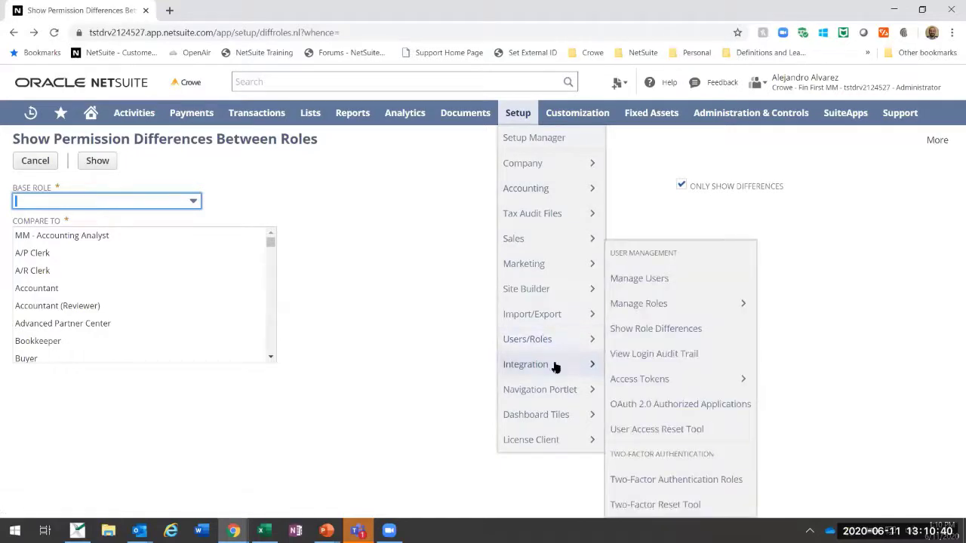
click(656, 306)
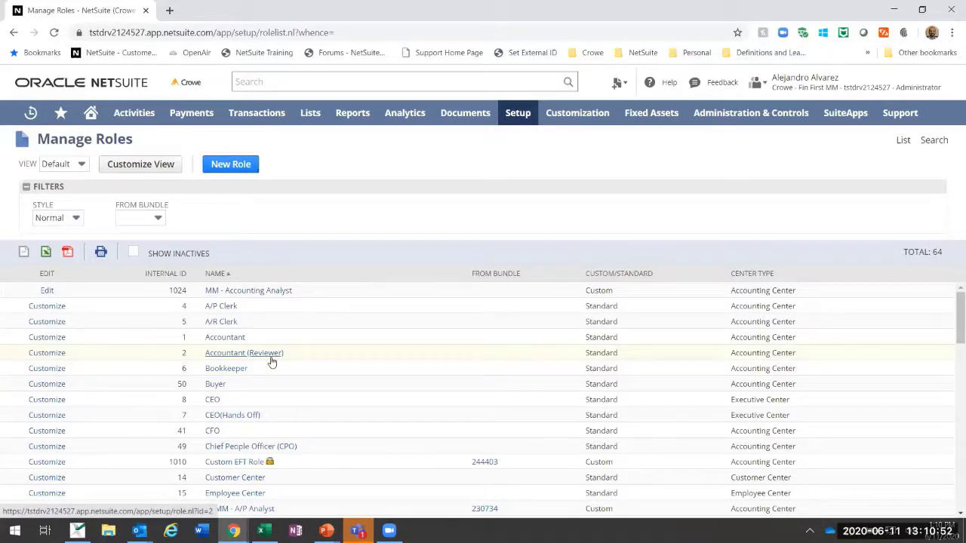
- Open the custom role FF MM - Accounting Analyst for editing
scroll(270, 370, down, 4)
scroll(260, 388, down, 2)
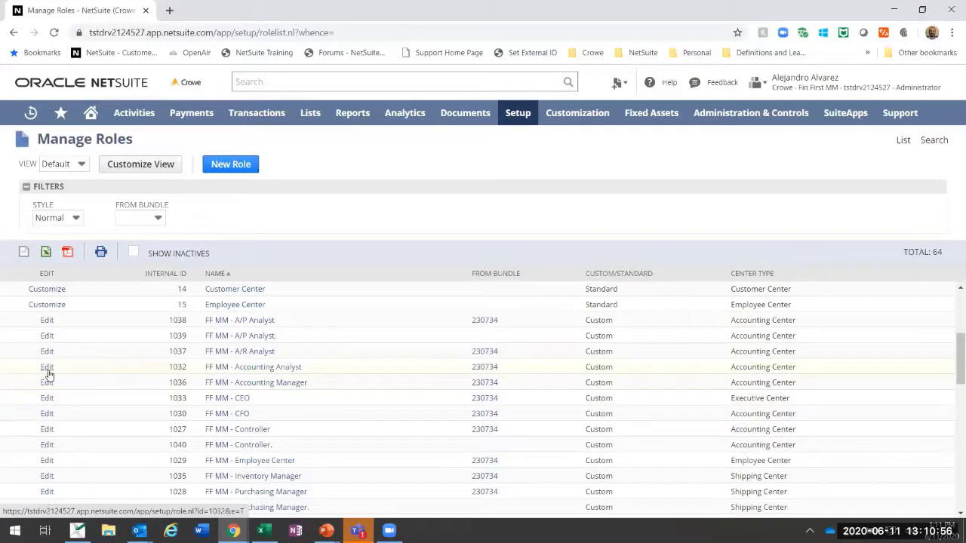
click(47, 371)
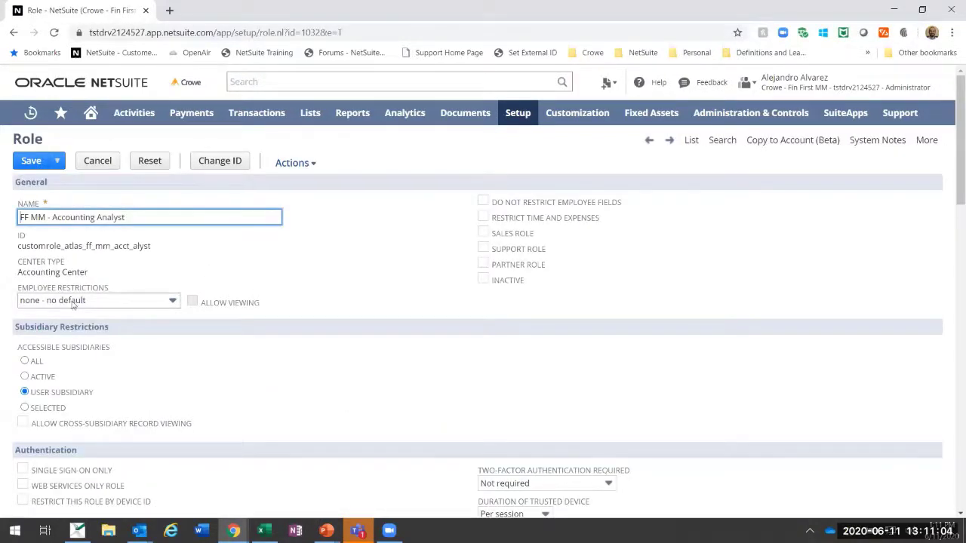
- Try the employee restriction "own, subordinate, and unassigned" on the role, switching Allow Viewing on and off again
click(148, 304)
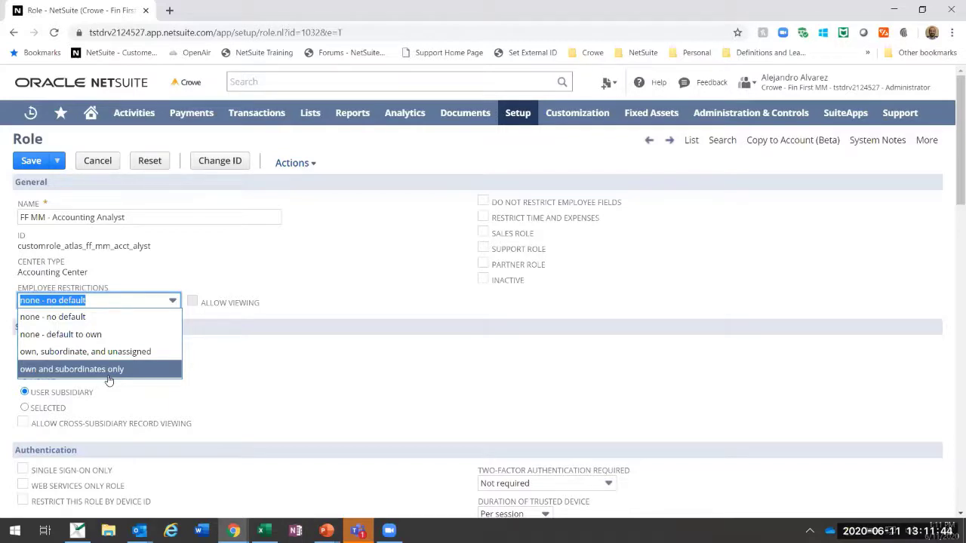
key(Down)
key(Down)
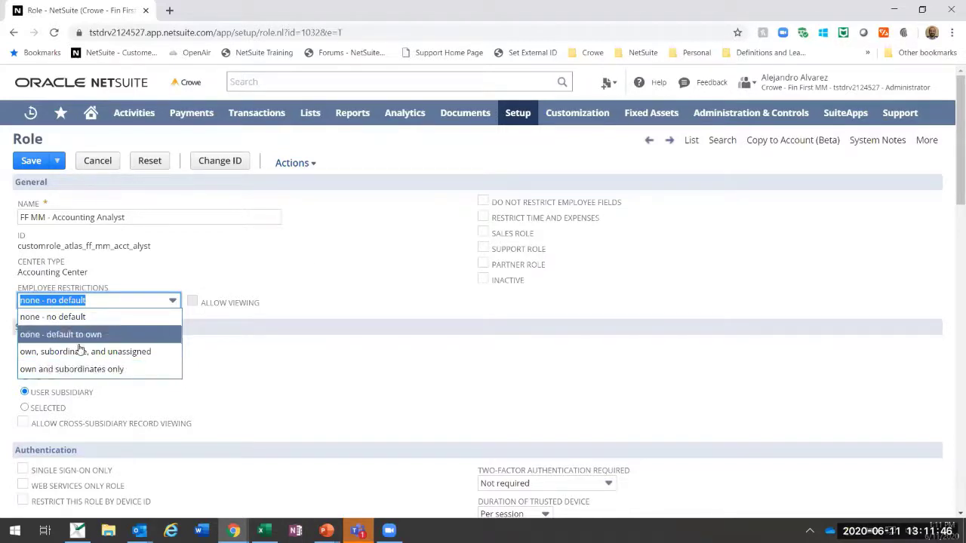
key(Return)
click(193, 303)
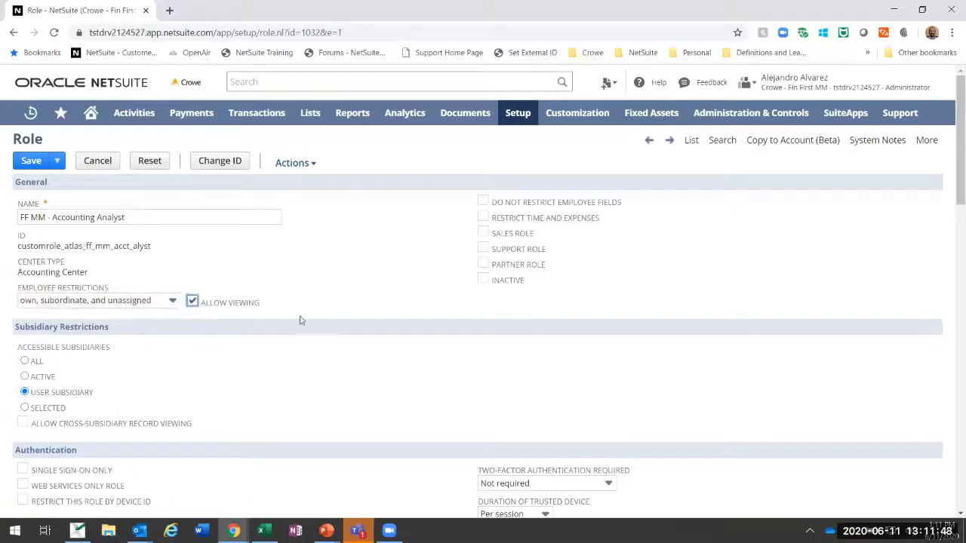
click(194, 303)
- Set the role's employee restrictions back to "none - no default"
scroll(189, 451, down, 4)
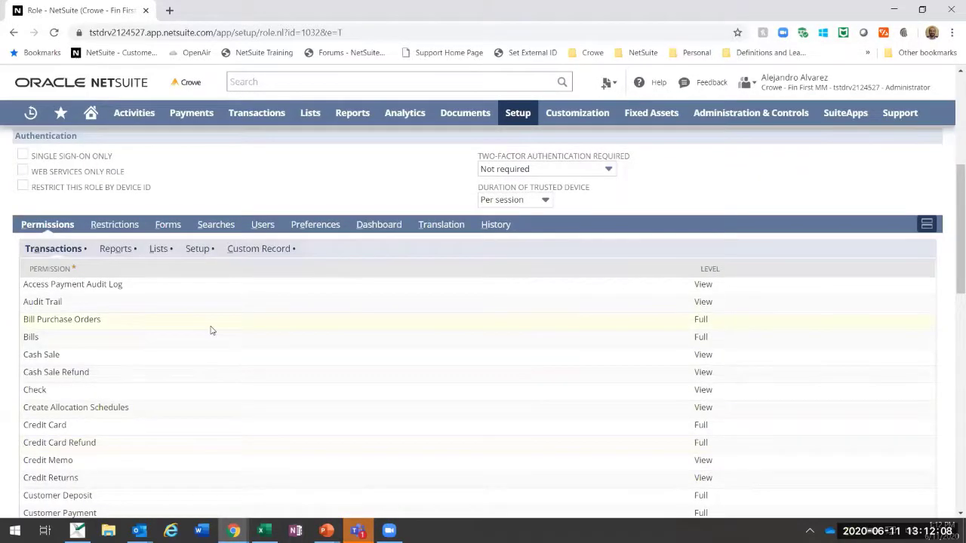
scroll(211, 330, up, 2)
scroll(211, 330, up, 3)
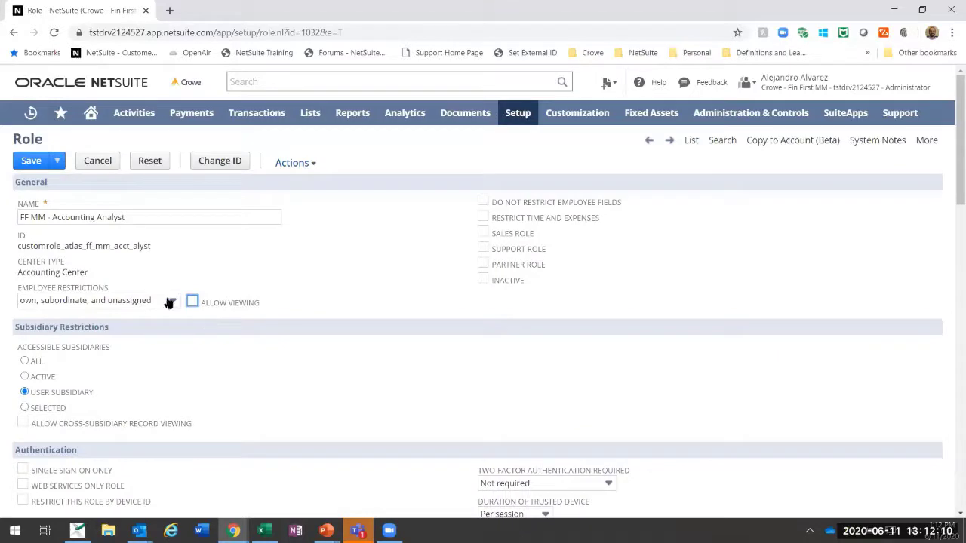
click(169, 301)
click(155, 318)
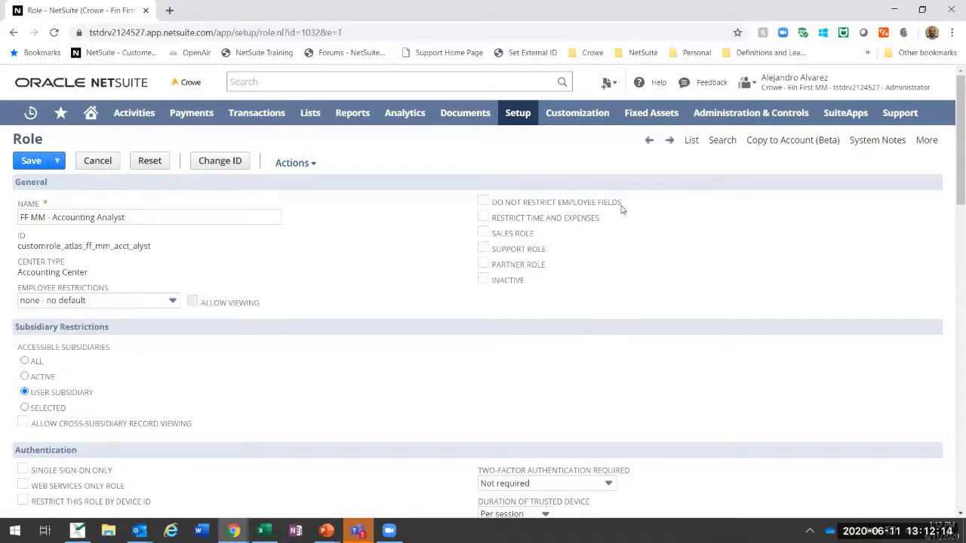
- Read the field help for Do Not Restrict Employee Fields, close it and view the role's subsidiary restrictions and authentication settings
click(564, 202)
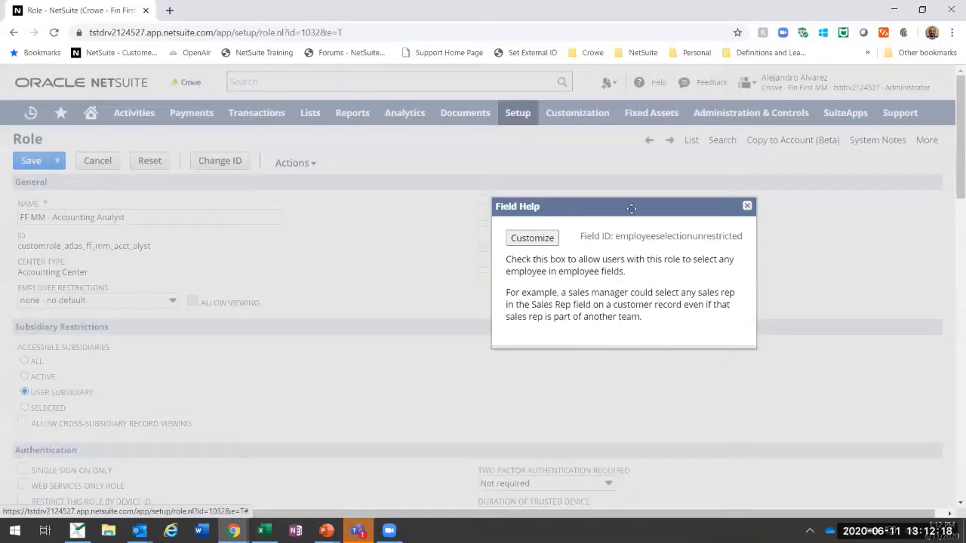
drag(631, 207, 778, 180)
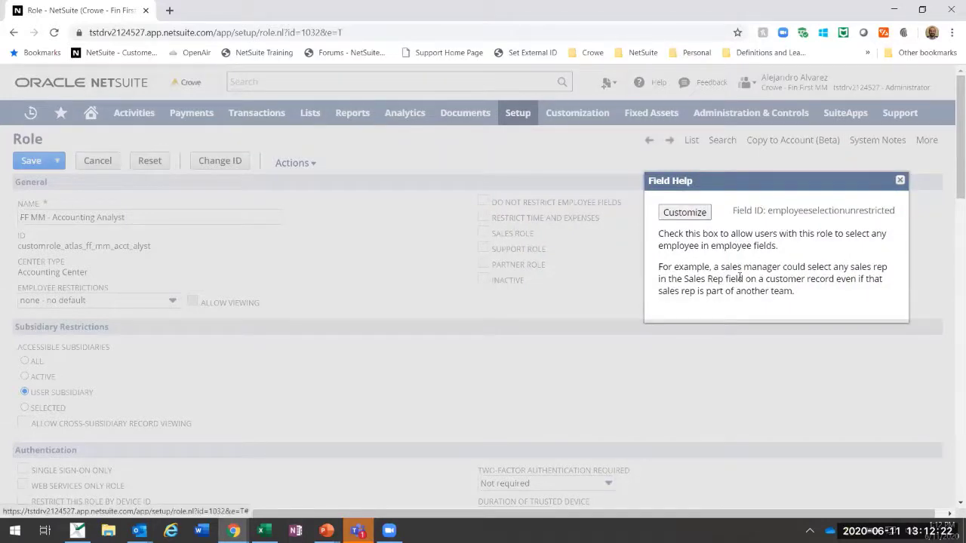
click(899, 180)
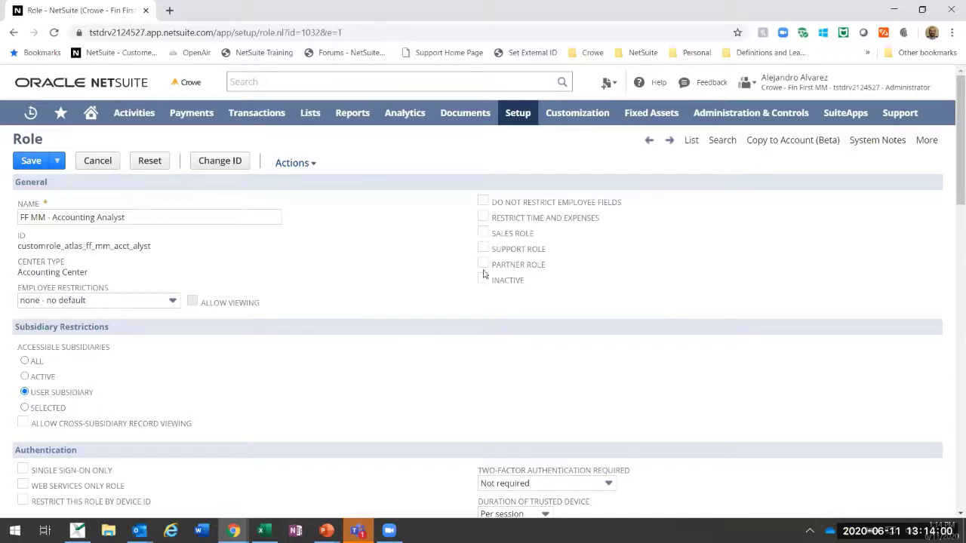
scroll(435, 255, down, 1)
scroll(434, 255, down, 1)
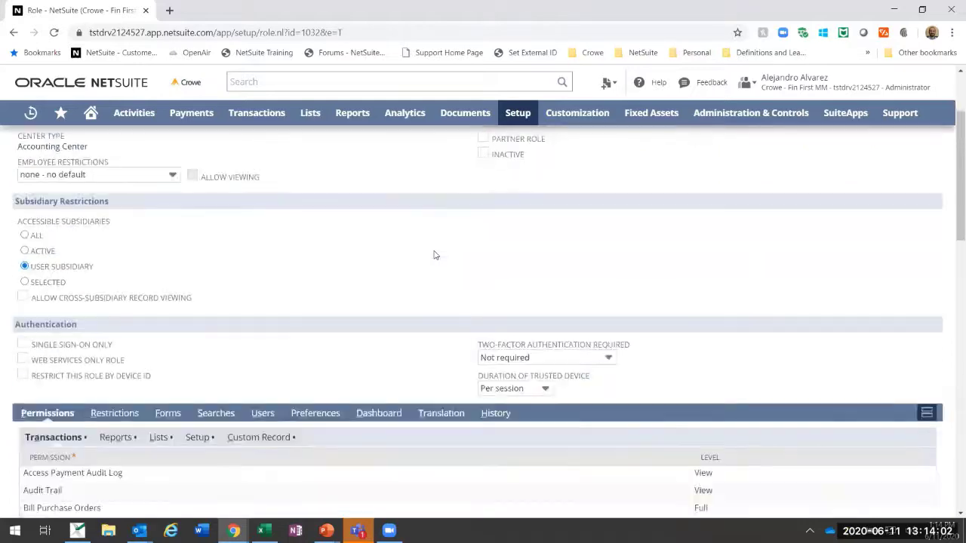
- Review the role's general settings, subsidiary restrictions and authentication settings
scroll(354, 241, up, 1)
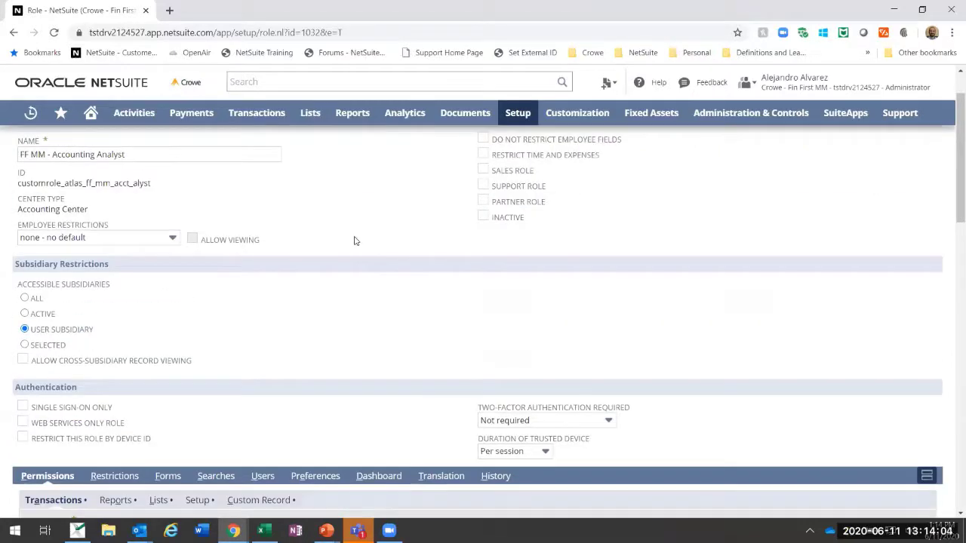
scroll(392, 223, down, 1)
scroll(422, 203, up, 2)
scroll(421, 205, down, 2)
scroll(421, 205, down, 1)
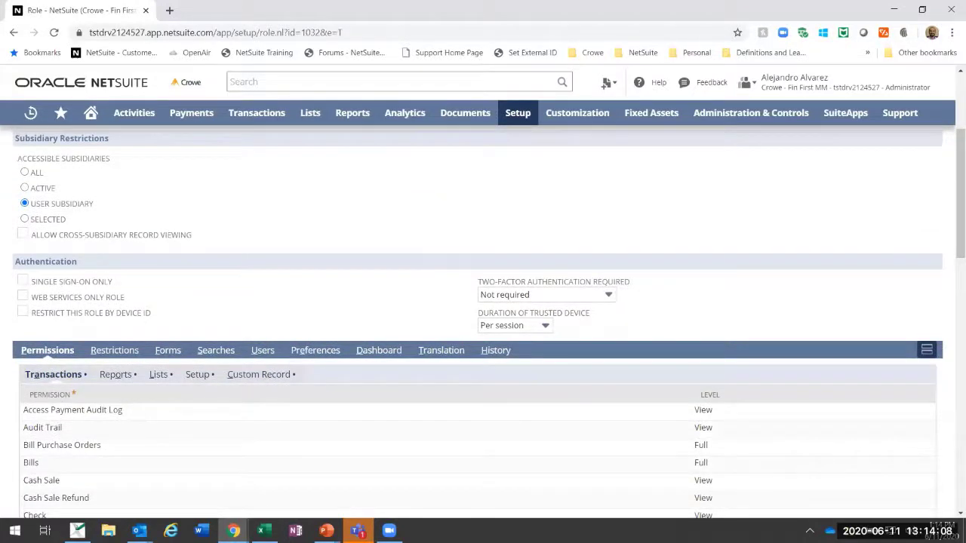
drag(951, 246, 950, 232)
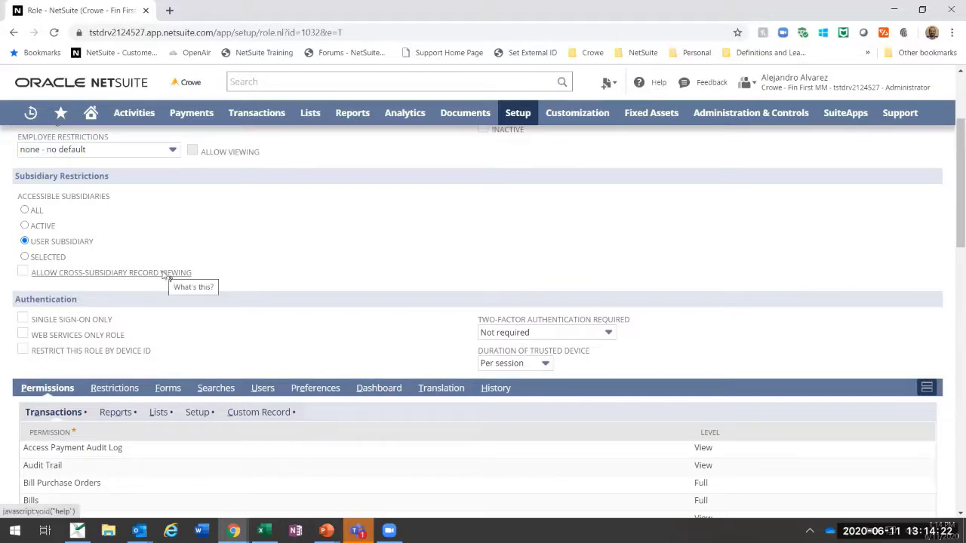
scroll(245, 271, up, 1)
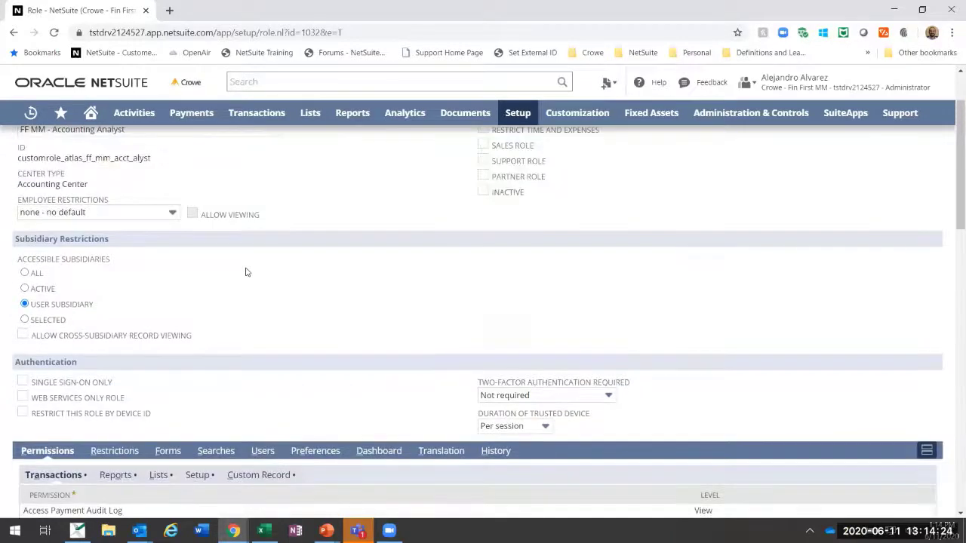
scroll(245, 272, up, 1)
scroll(205, 280, down, 1)
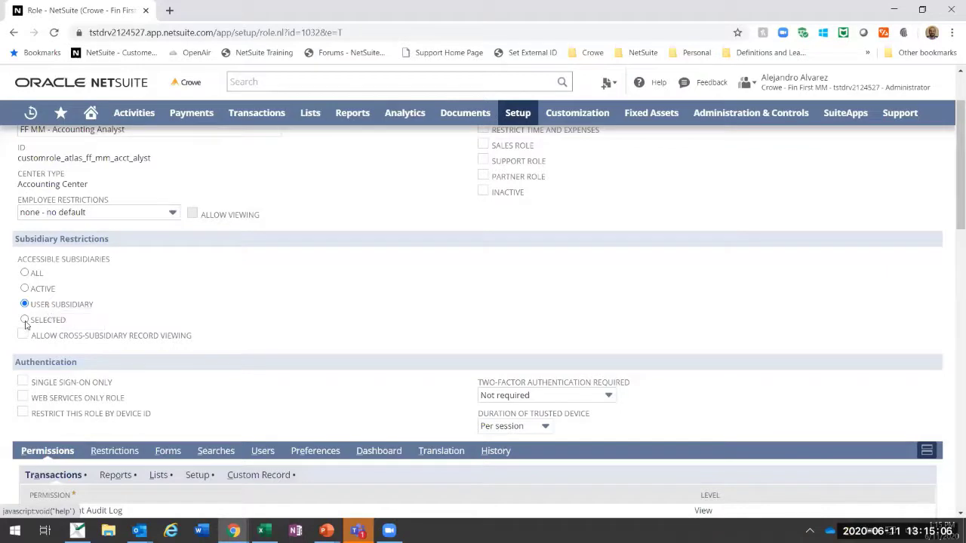
- Try limiting the role to the selected subsidiaries Parent : Australia, Parent : Canada and Parent : US, with cross-subsidiary record viewing allowed
click(25, 321)
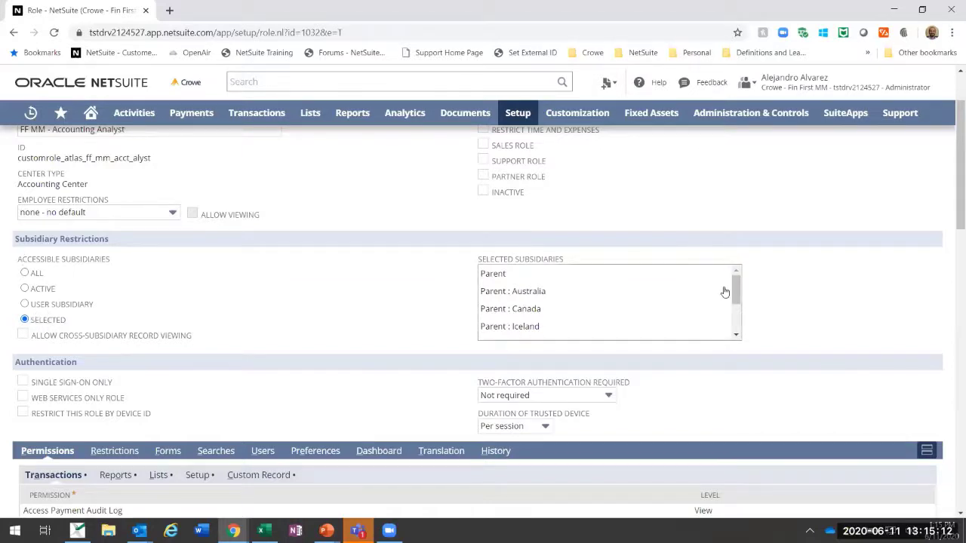
drag(735, 291, 735, 310)
click(543, 279)
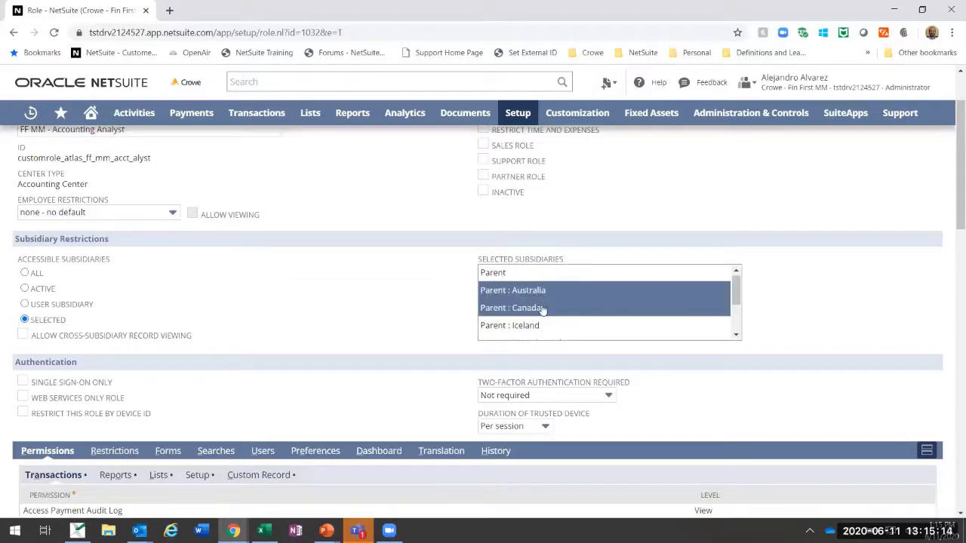
drag(737, 294, 736, 312)
click(533, 312)
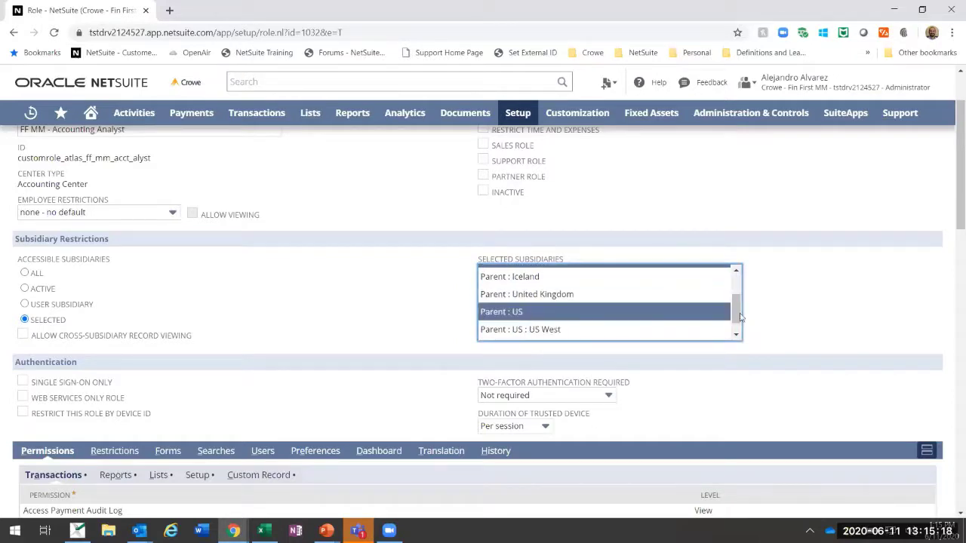
scroll(739, 308, up, 1)
scroll(741, 311, down, 1)
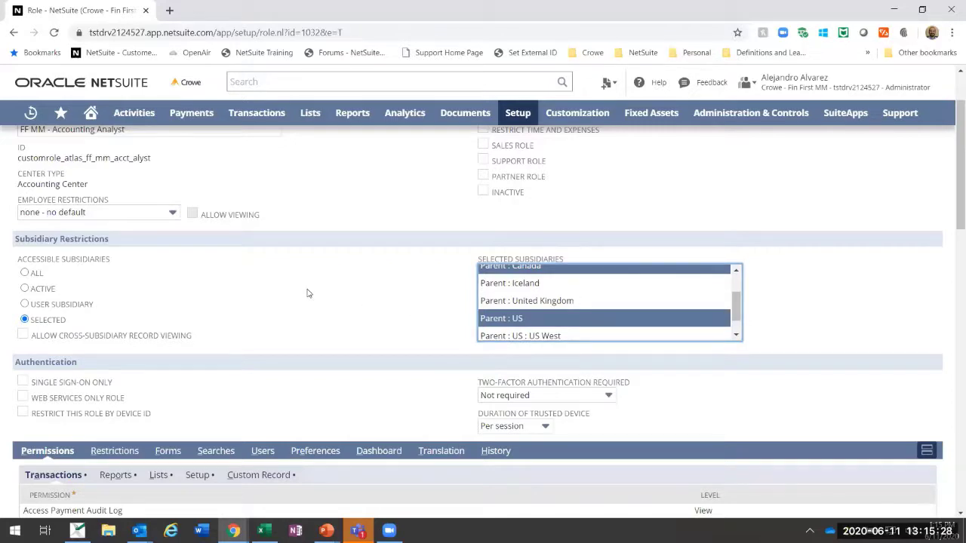
click(22, 334)
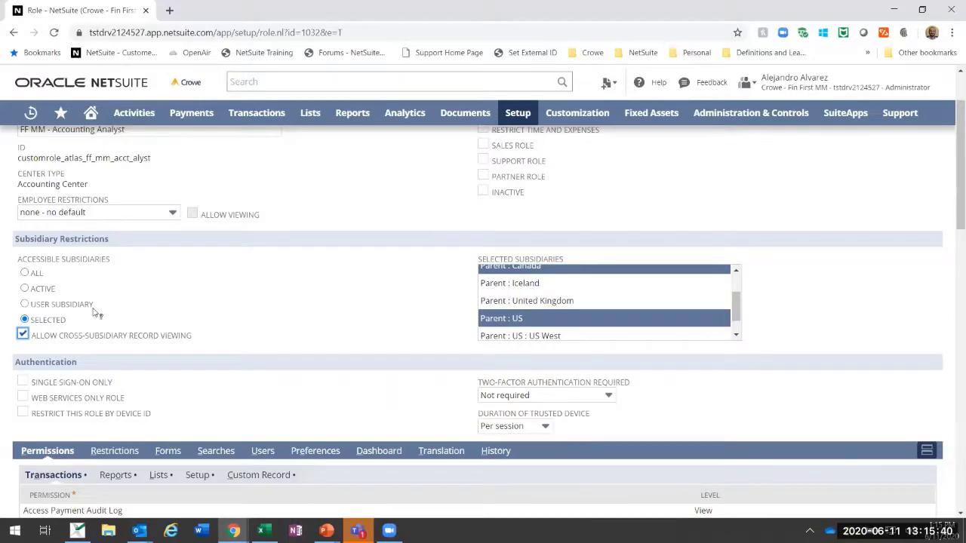
- Set the role's accessible subsidiaries to All and turn off Allow Cross-Subsidiary Record Viewing
click(25, 273)
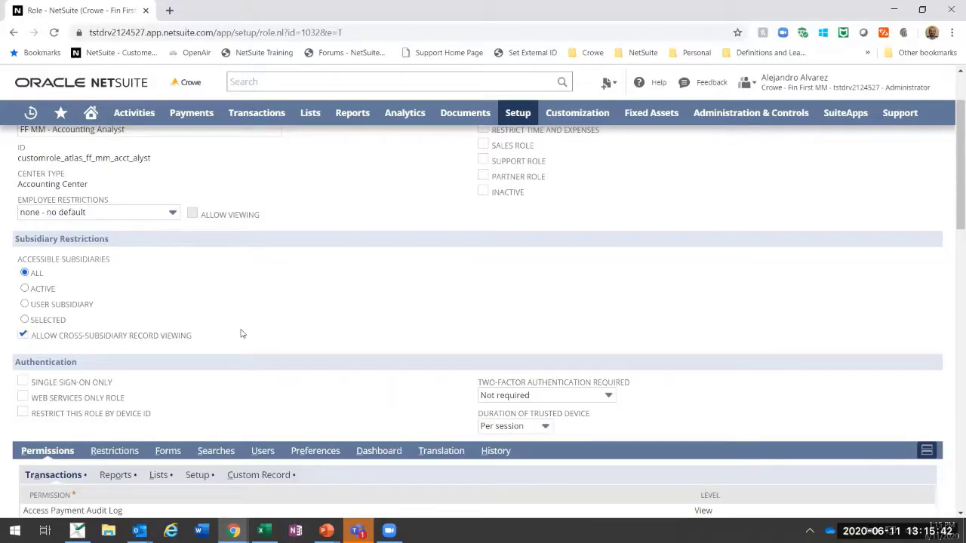
click(25, 335)
scroll(174, 280, down, 1)
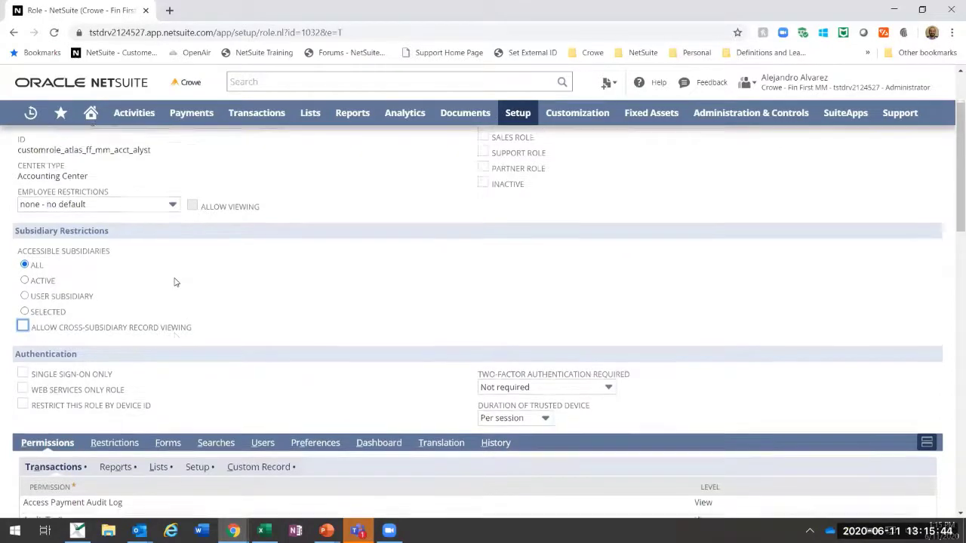
scroll(240, 304, down, 2)
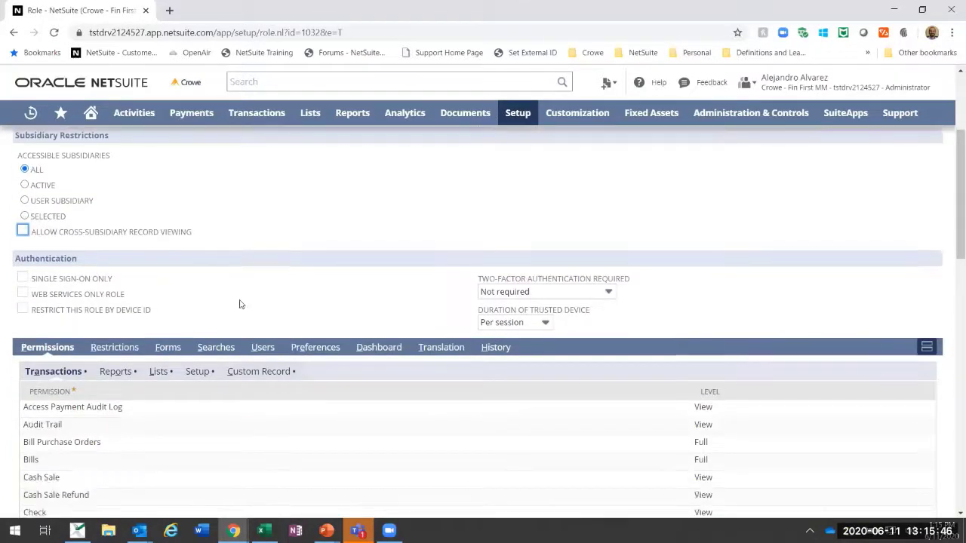
scroll(240, 304, up, 1)
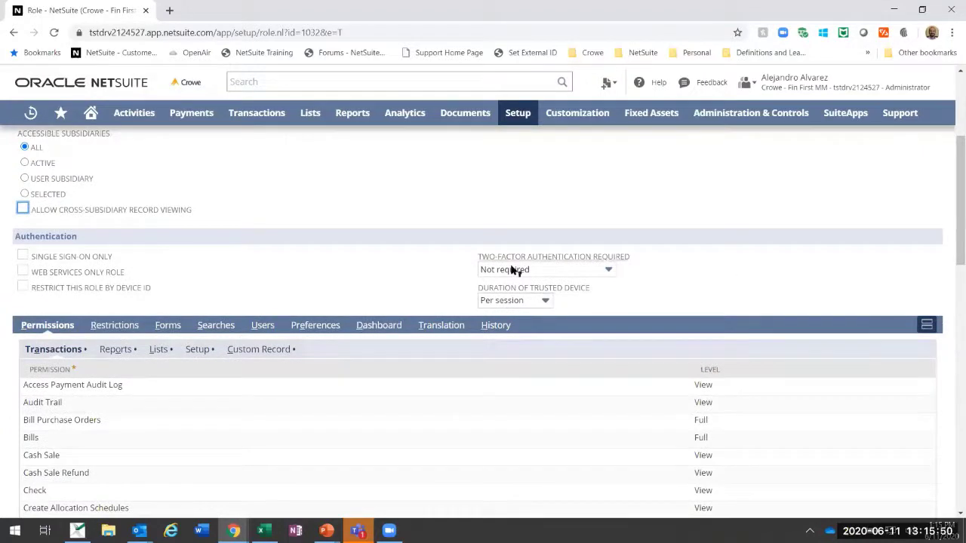
scroll(489, 259, up, 1)
scroll(305, 196, up, 2)
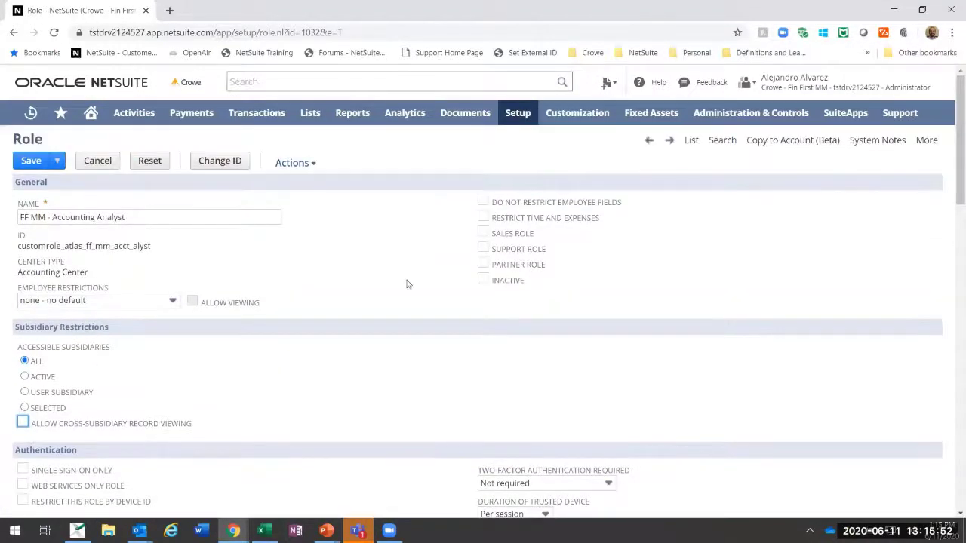
- Try the Single Sign-On Only and Web Services Only Role options in the authentication settings, switching each on and off again
scroll(432, 279, down, 4)
scroll(347, 272, up, 1)
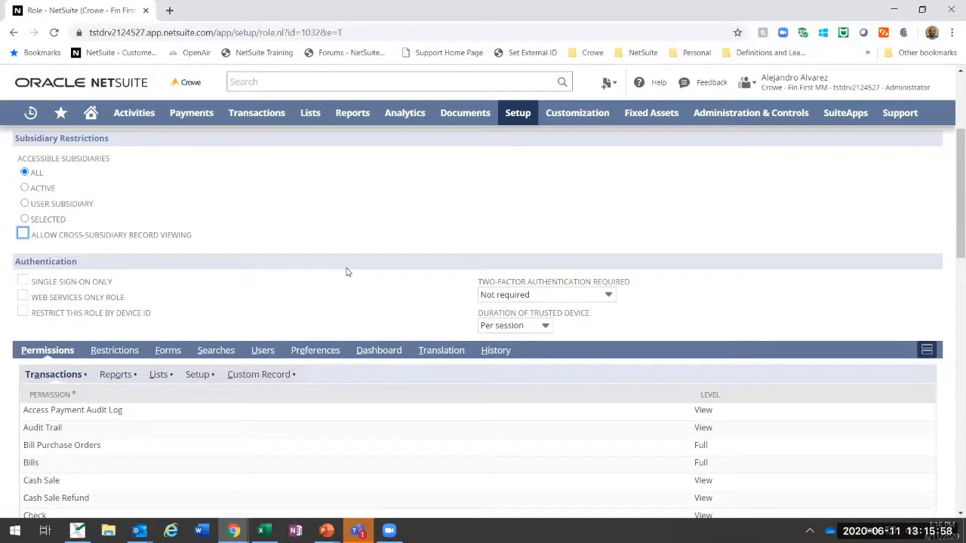
click(22, 282)
click(23, 281)
click(23, 296)
click(21, 299)
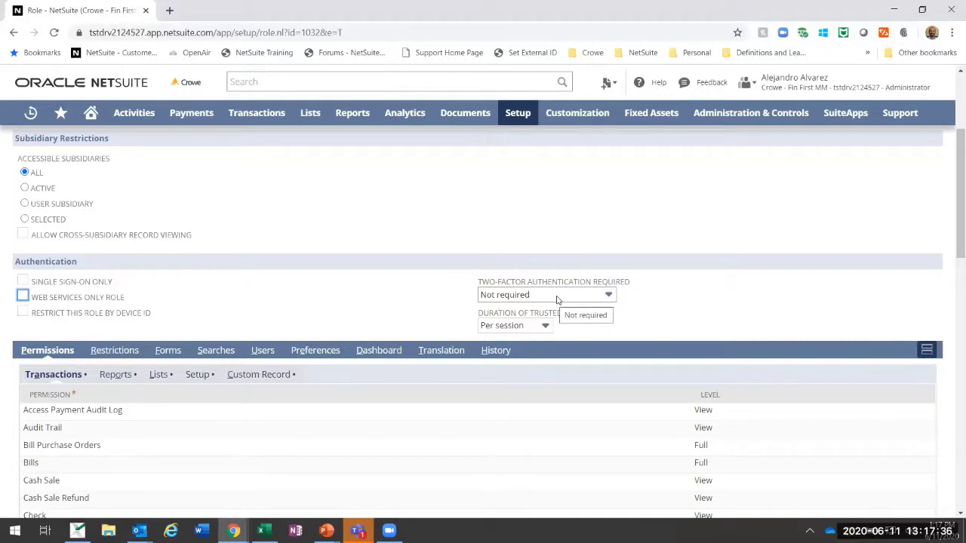
- Try requiring 2FA authentication for the role and look through the available trusted device durations without choosing another one
scroll(558, 300, up, 3)
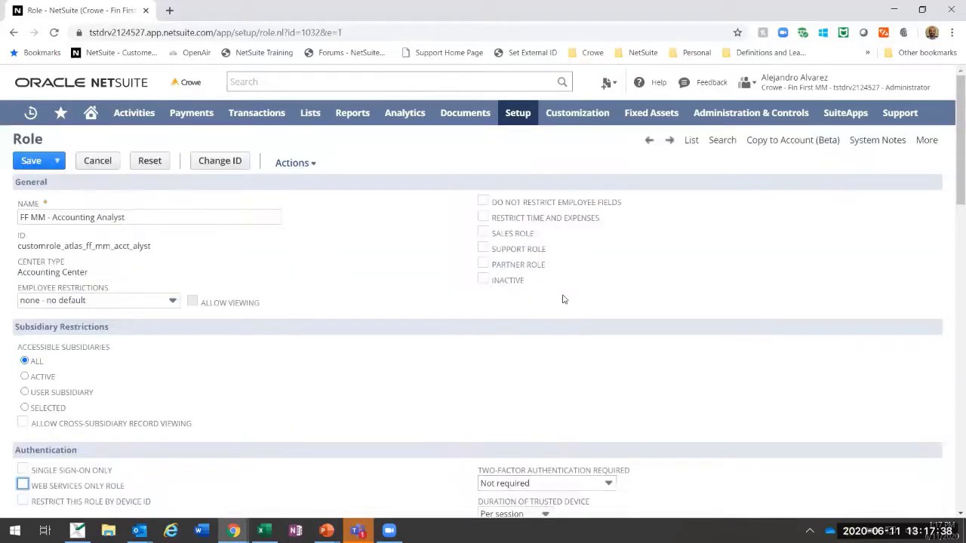
scroll(562, 299, down, 3)
click(575, 295)
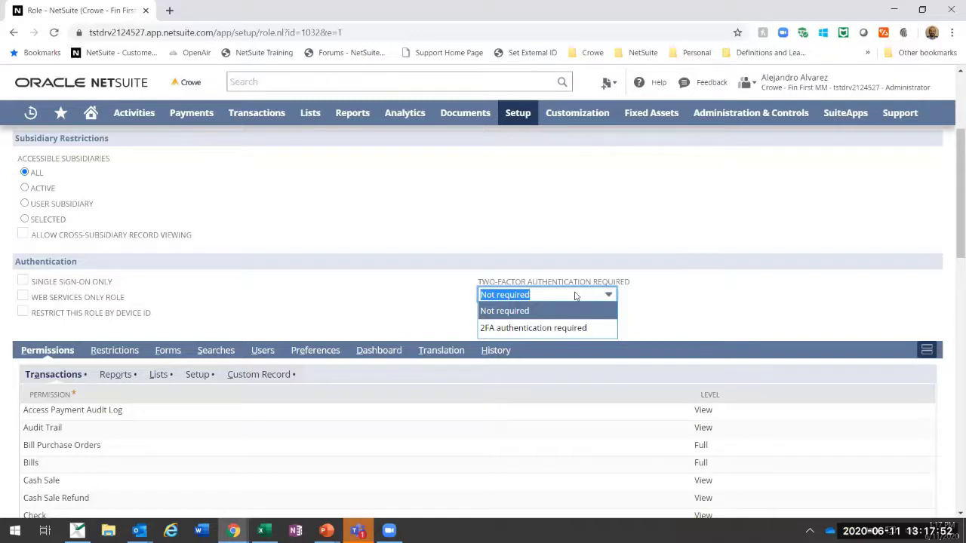
click(586, 327)
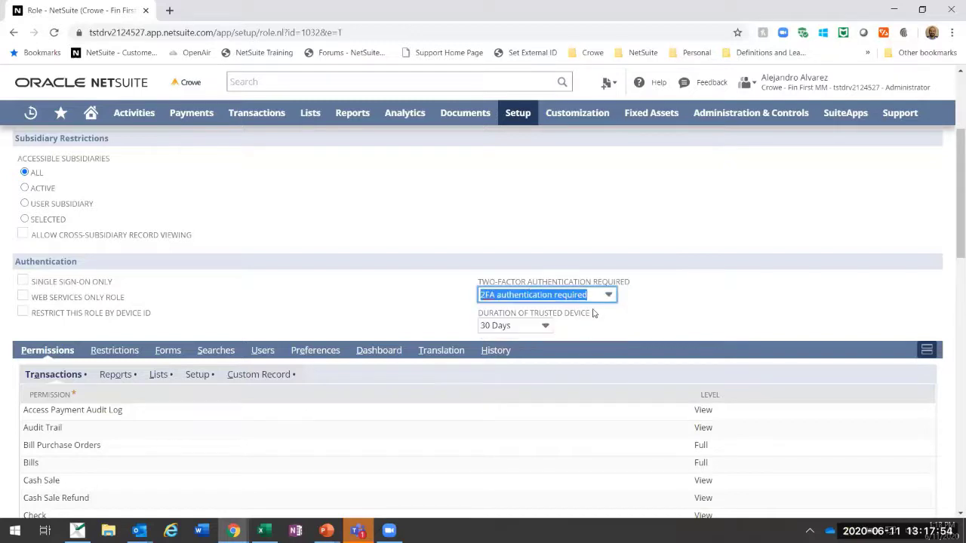
click(544, 324)
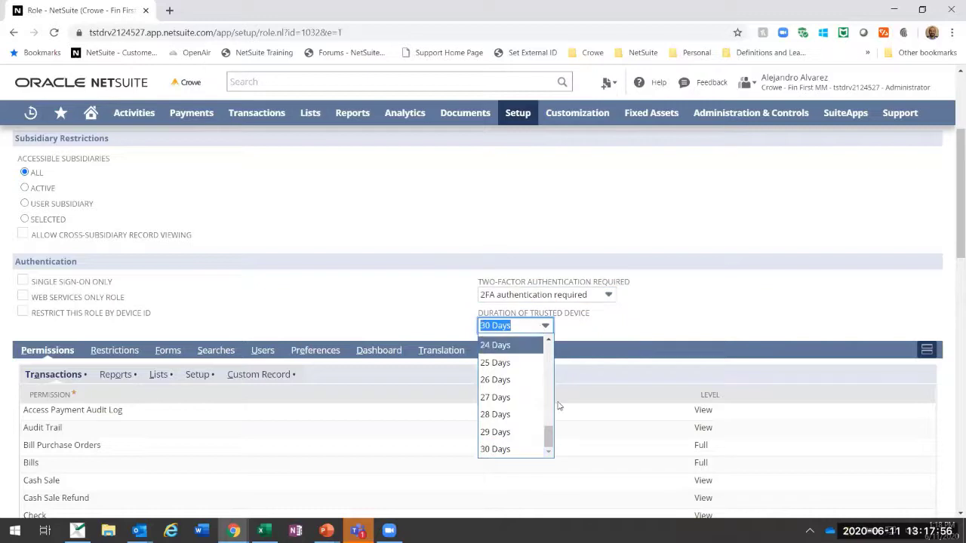
drag(549, 439, 550, 352)
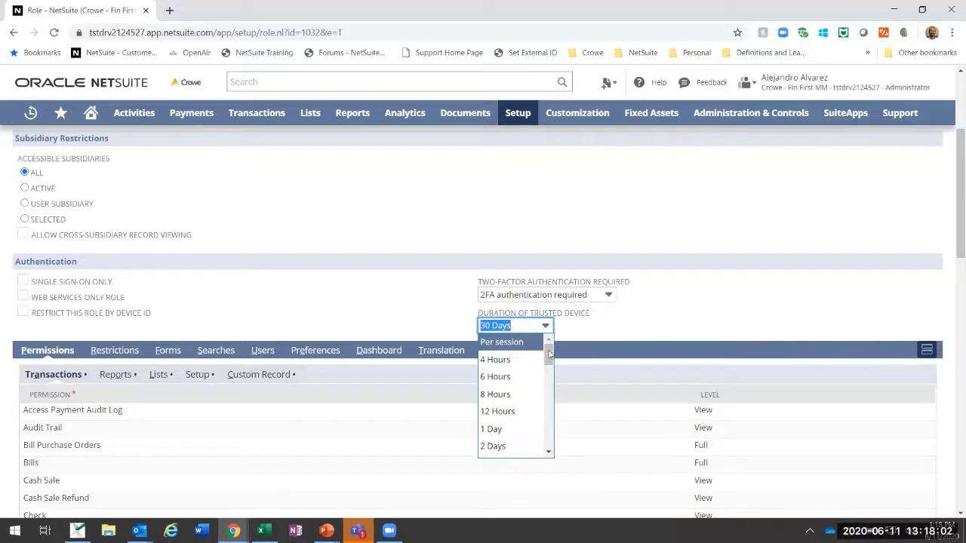
drag(548, 354, 548, 351)
scroll(552, 379, down, 1)
scroll(552, 380, down, 9)
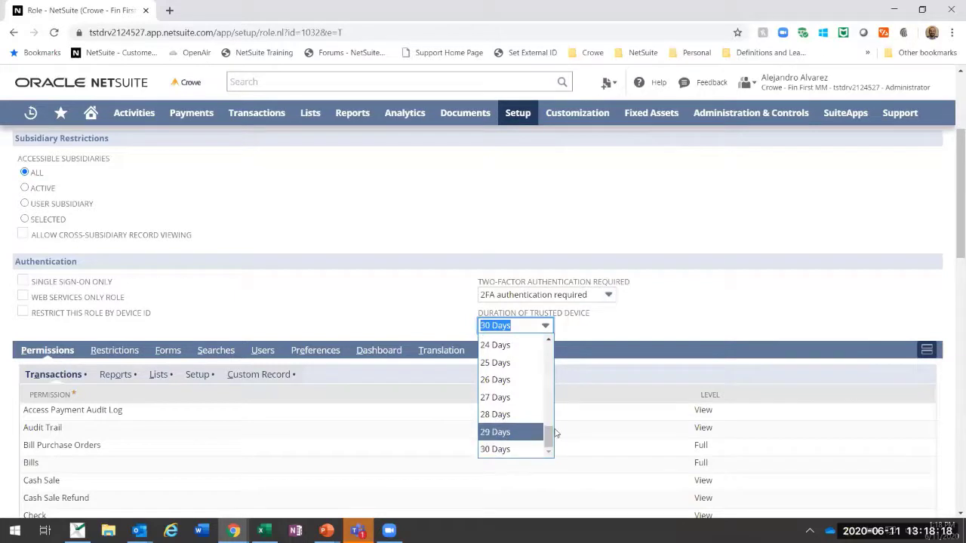
drag(548, 435, 548, 348)
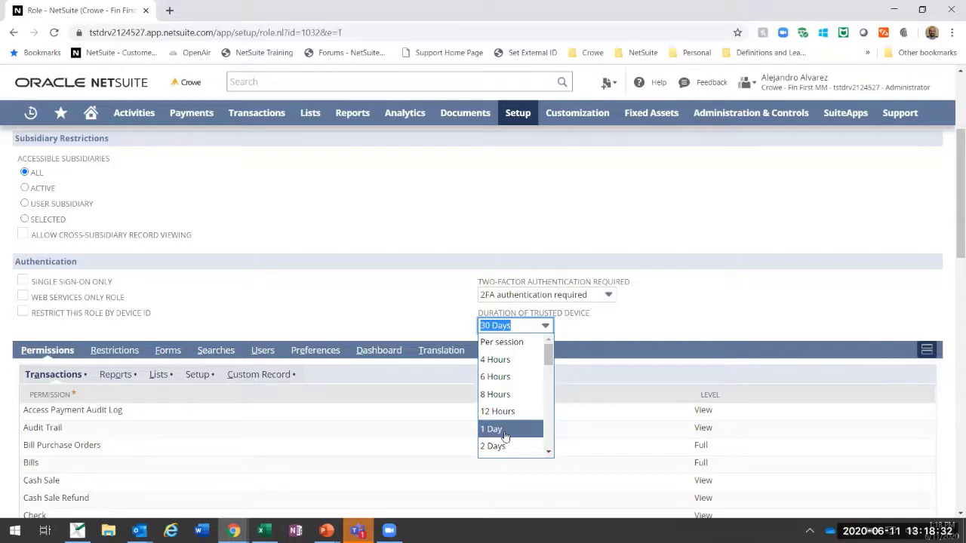
click(612, 306)
- Set two-factor authentication back to Not required and the duration of trusted device to Per session
click(603, 302)
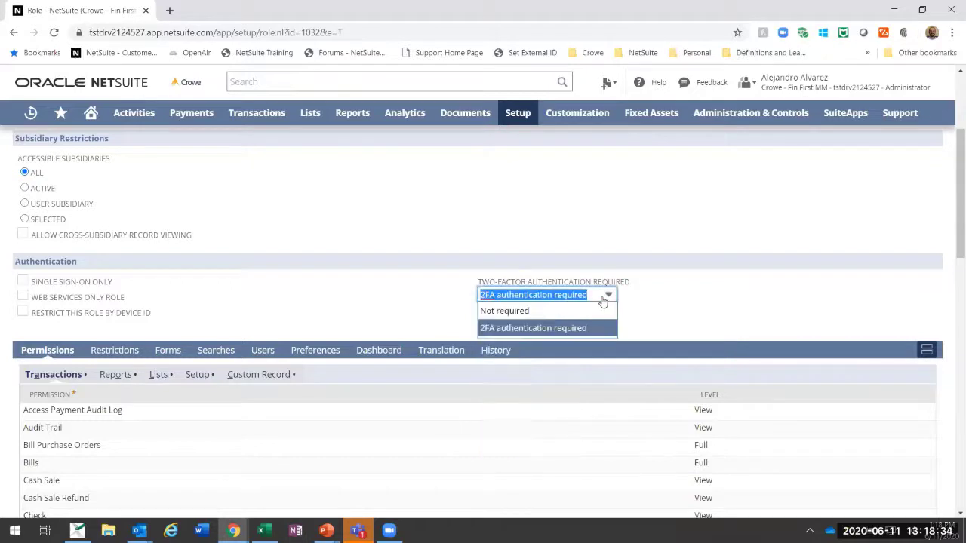
click(580, 311)
click(540, 330)
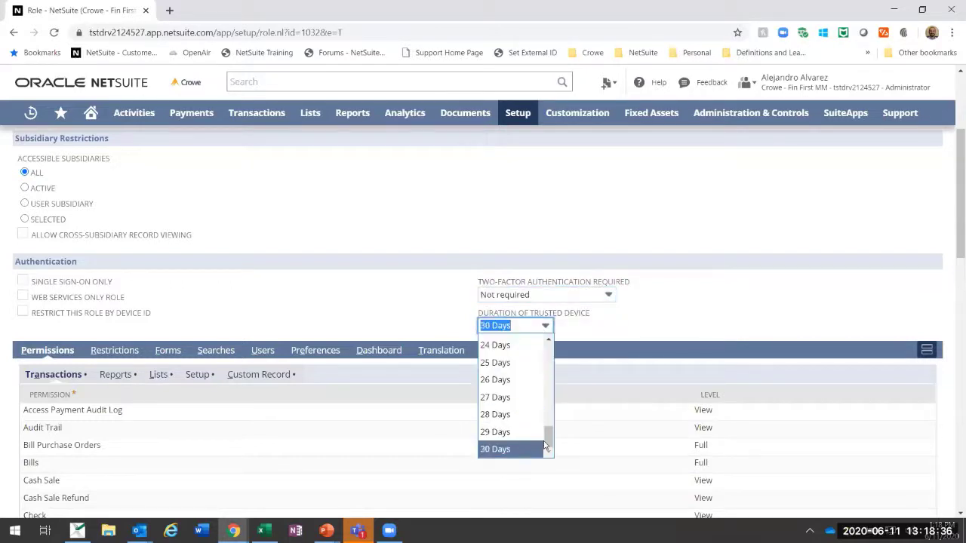
drag(549, 436, 545, 355)
click(490, 345)
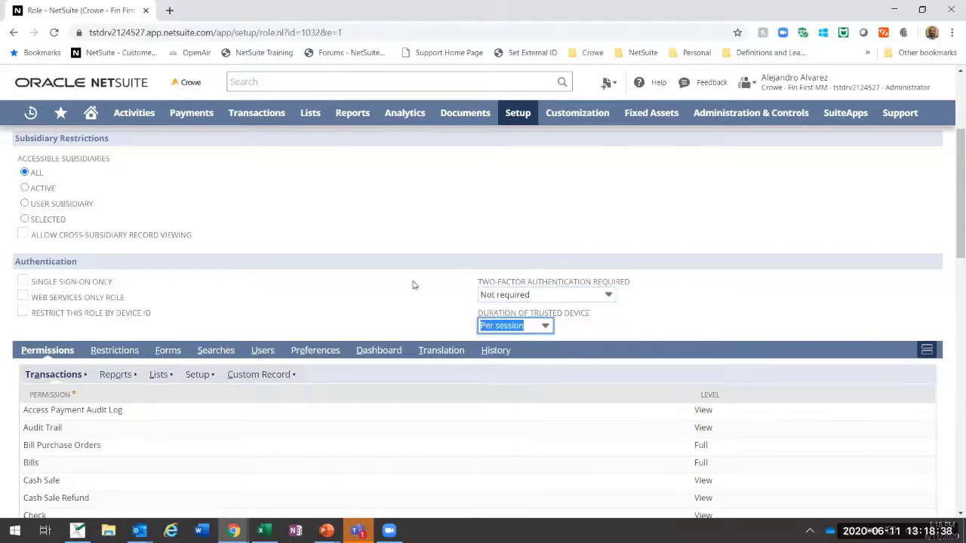
click(340, 286)
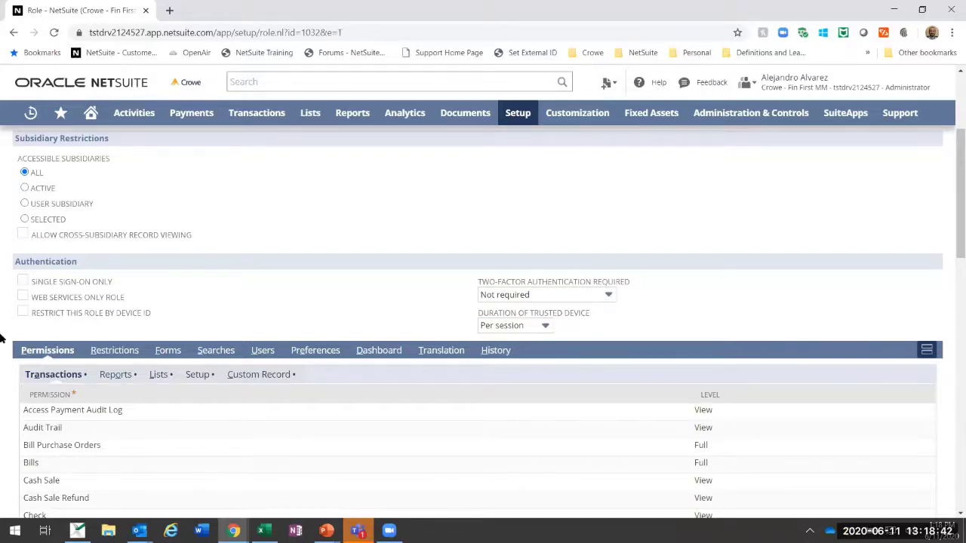
- Review the role's transaction permissions and browse the permissions available to add, without adding one
scroll(739, 403, down, 3)
scroll(739, 403, up, 1)
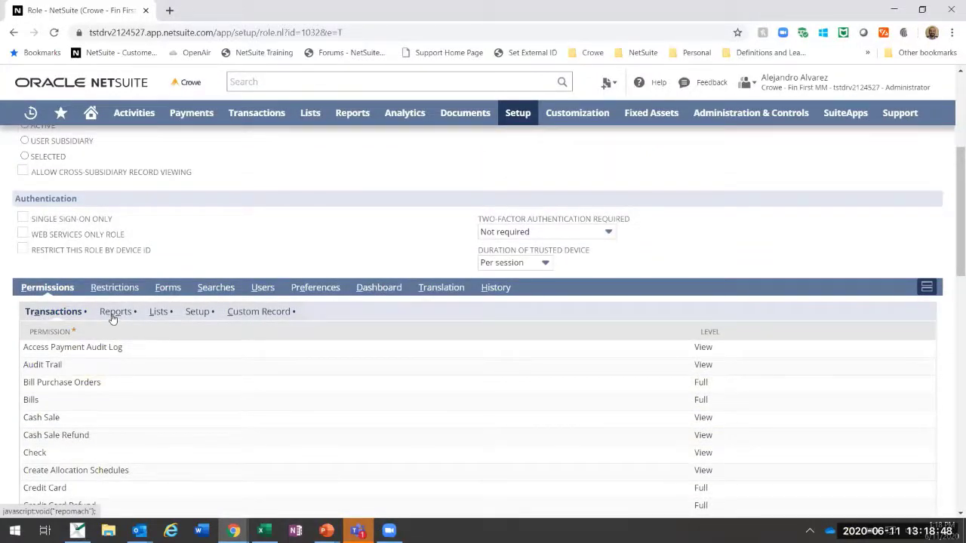
scroll(87, 320, down, 1)
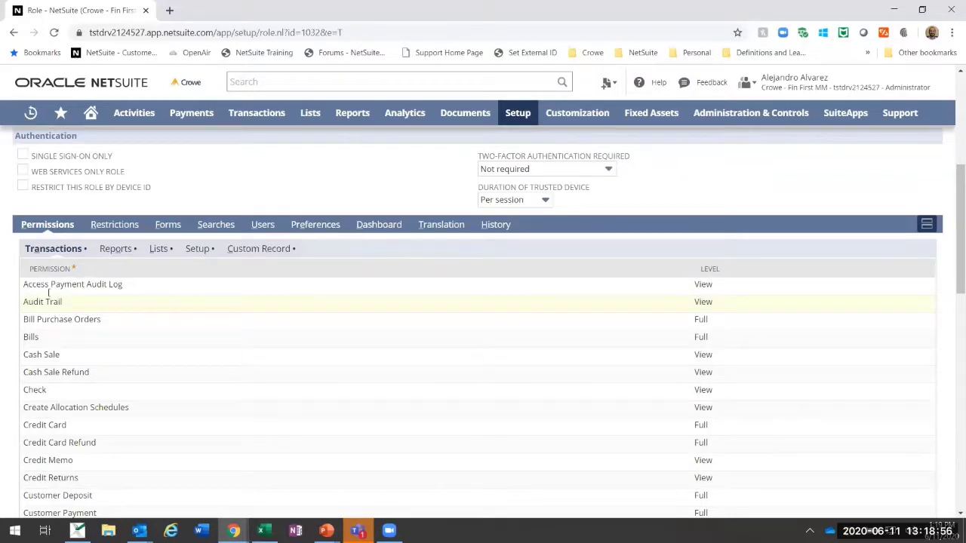
scroll(60, 313, down, 6)
scroll(60, 313, down, 5)
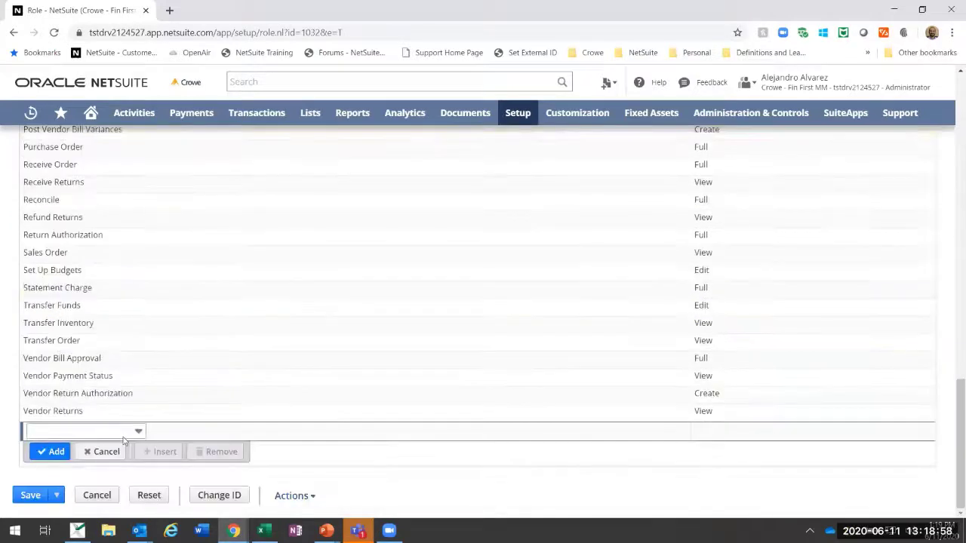
click(124, 431)
mouse_move(202, 321)
mouse_down()
mouse_move(198, 411)
mouse_move(208, 319)
mouse_up()
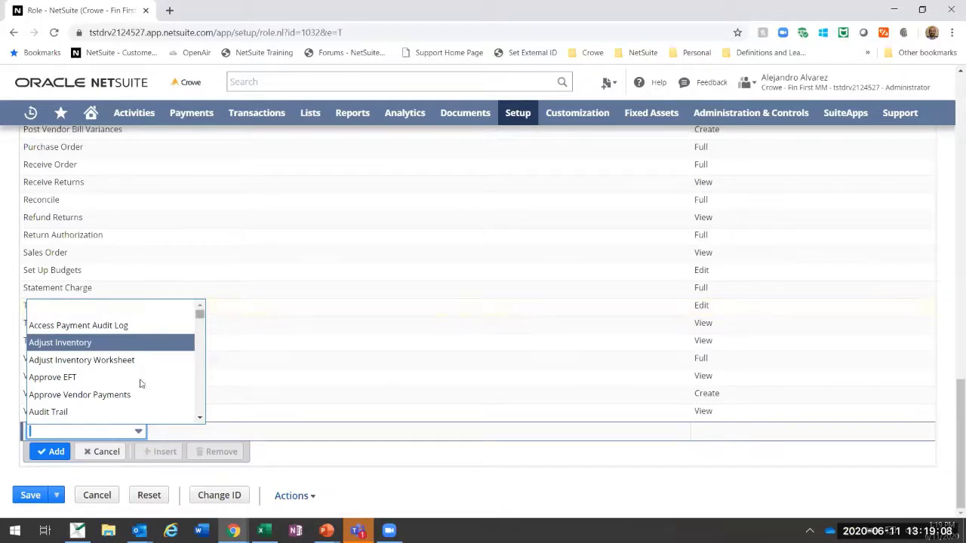
click(386, 464)
- Look through the levels available for the Access Payment Audit Log transaction permission, leaving it without choosing another level
scroll(109, 258, up, 5)
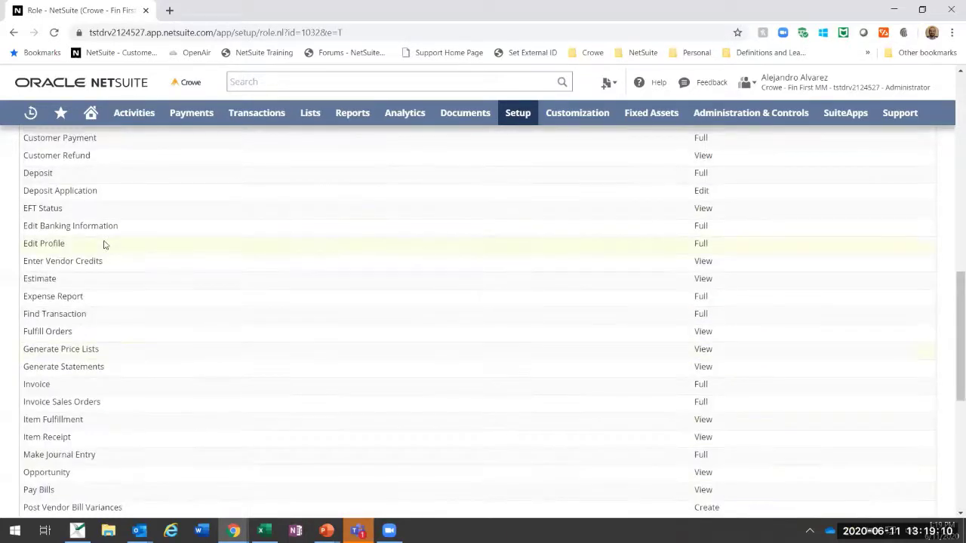
scroll(103, 244, up, 8)
scroll(138, 341, down, 2)
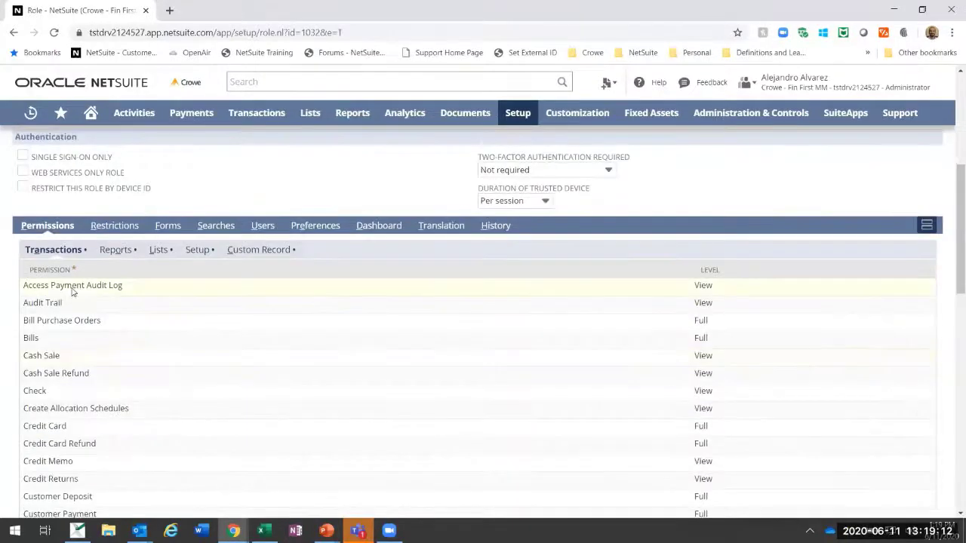
click(679, 290)
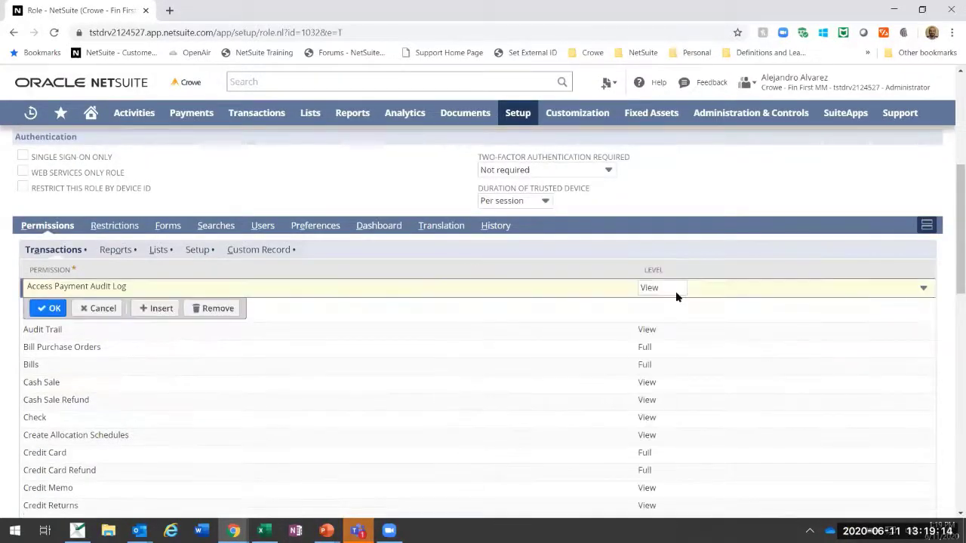
click(675, 292)
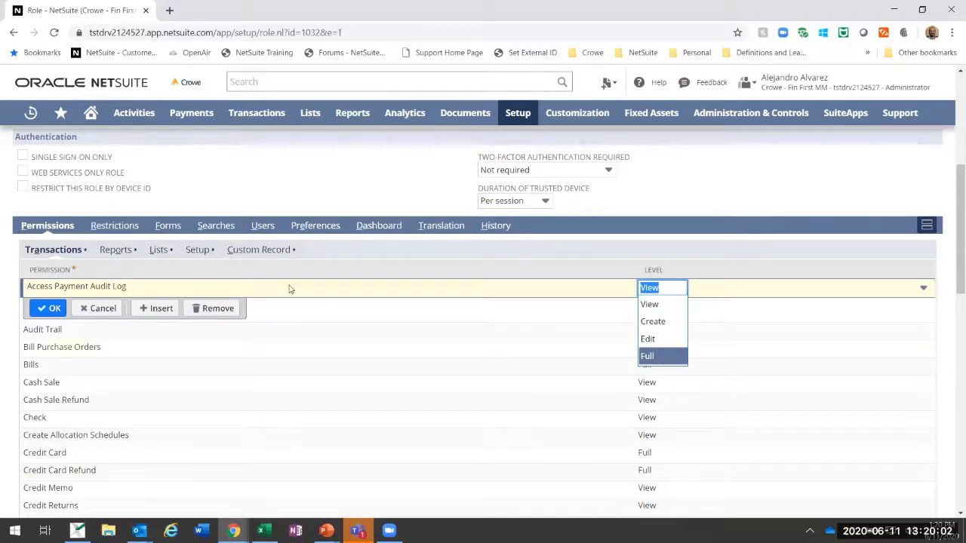
click(116, 306)
- Review the role's report permissions, opening the Accounts Payable and Accounts Receivable levels without changing them
scroll(121, 362, up, 15)
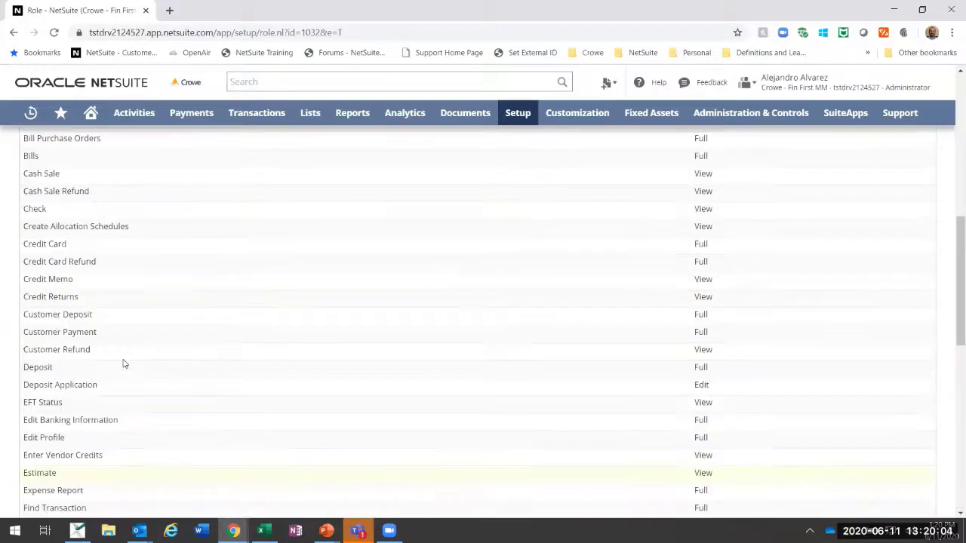
scroll(112, 365, down, 2)
click(110, 251)
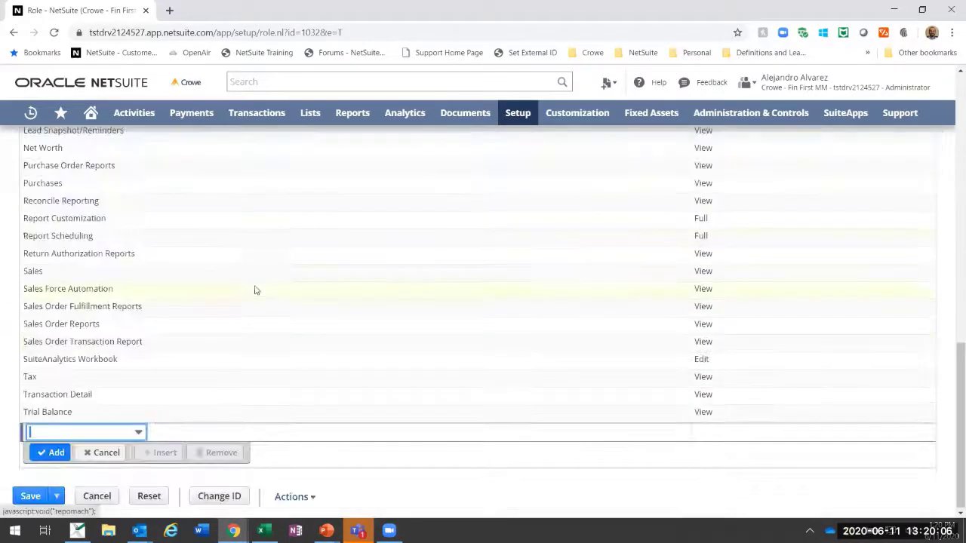
scroll(255, 294, up, 10)
scroll(255, 309, down, 2)
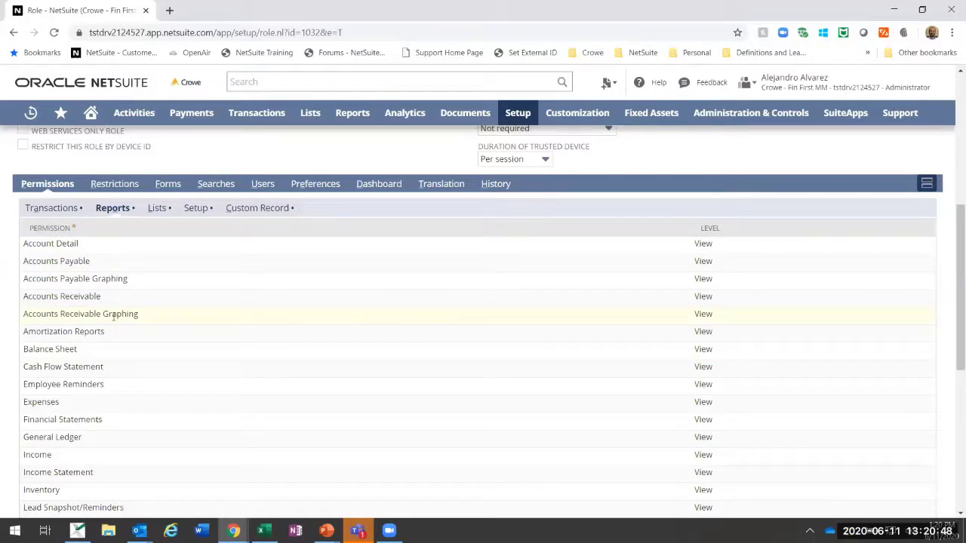
click(716, 262)
text(v)
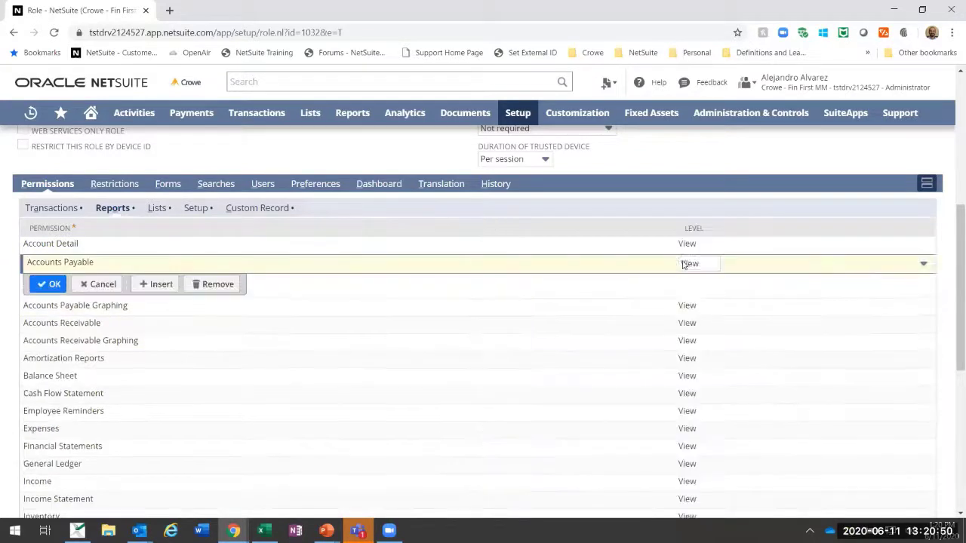
click(692, 325)
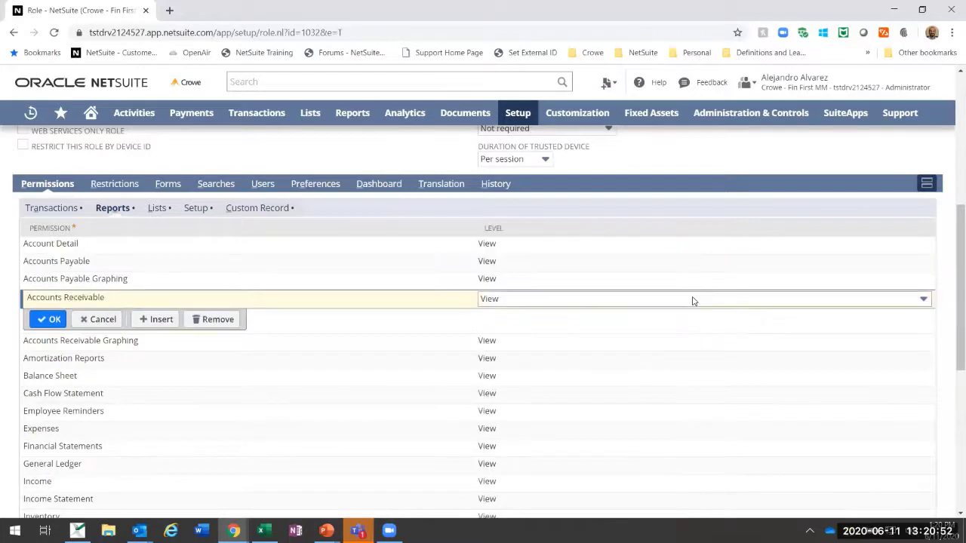
click(105, 321)
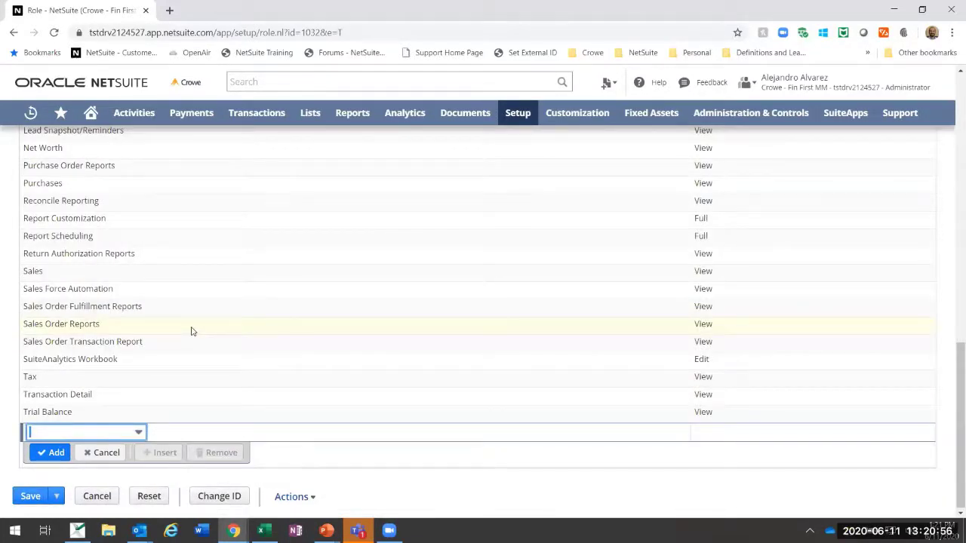
- Review the role's list permissions and look through the levels available for Bank Account Registers without choosing another one
scroll(251, 337, up, 5)
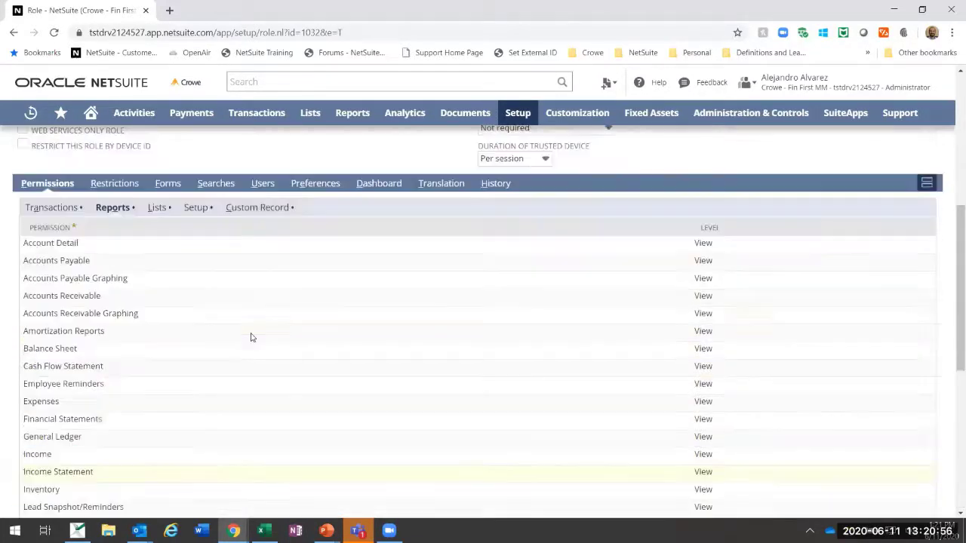
click(163, 209)
scroll(370, 319, down, 5)
scroll(370, 319, up, 8)
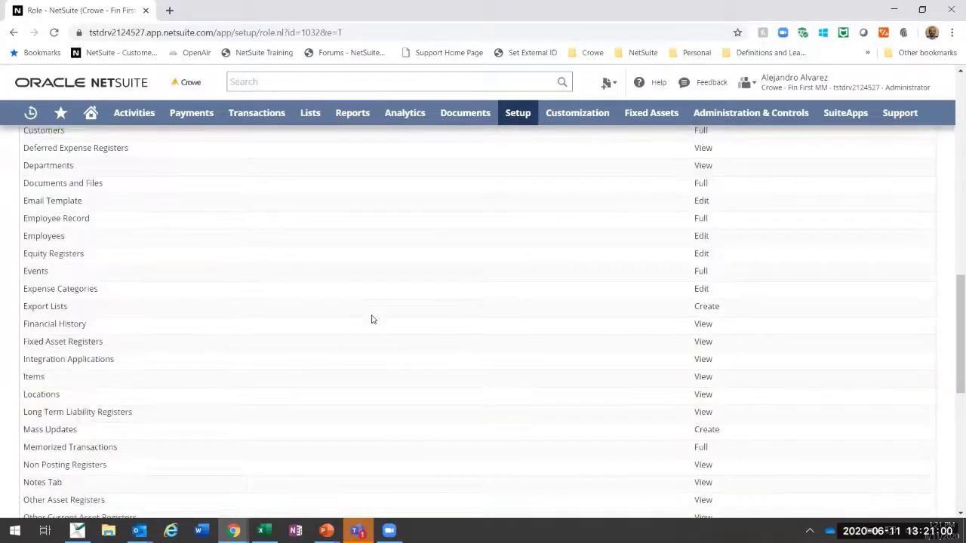
scroll(371, 319, down, 1)
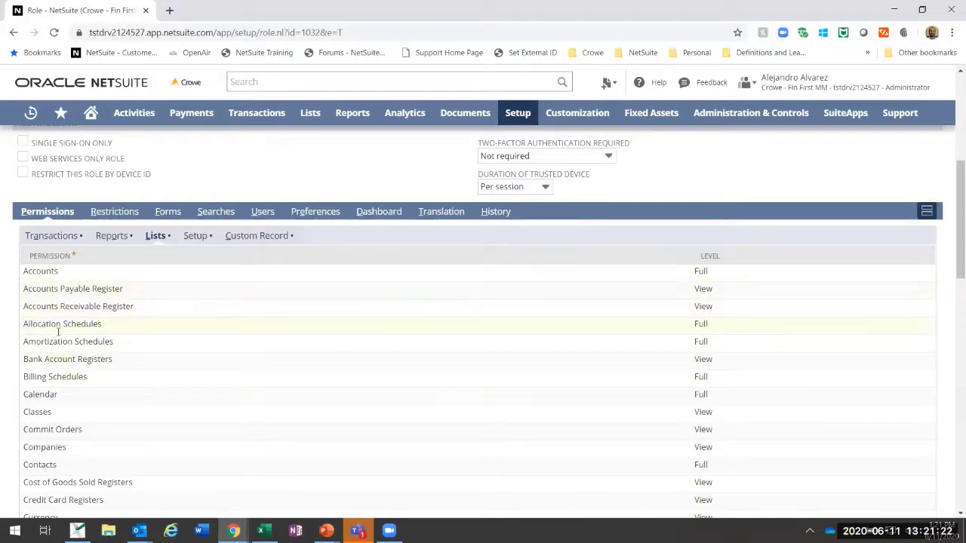
click(751, 359)
click(690, 362)
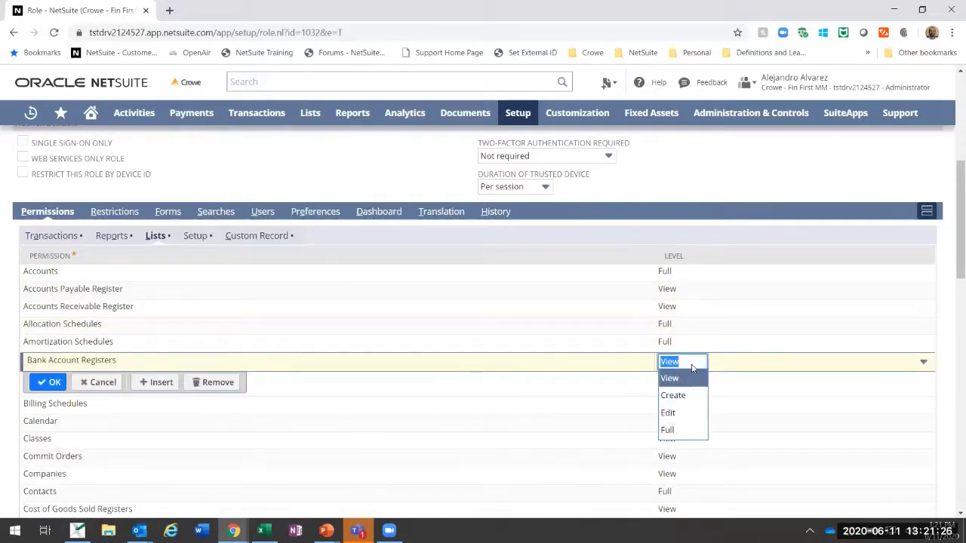
click(678, 189)
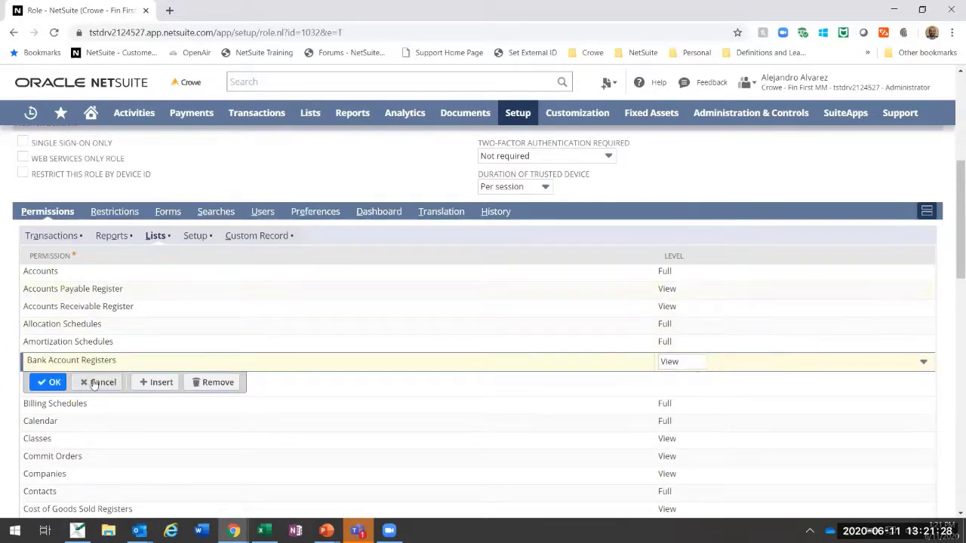
key(Return)
- Review the setup permissions granted to the role and their levels
scroll(174, 330, up, 5)
scroll(175, 330, up, 10)
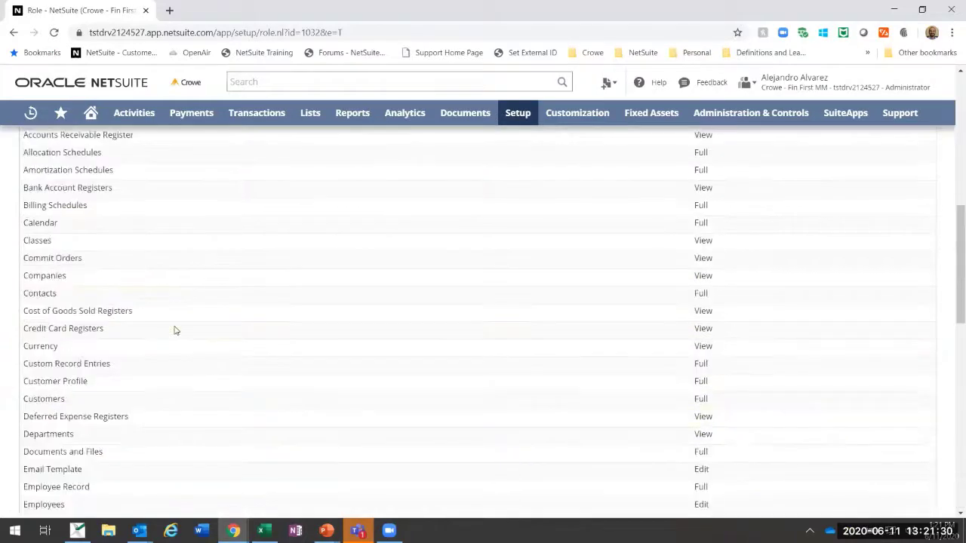
scroll(190, 377, down, 1)
click(197, 361)
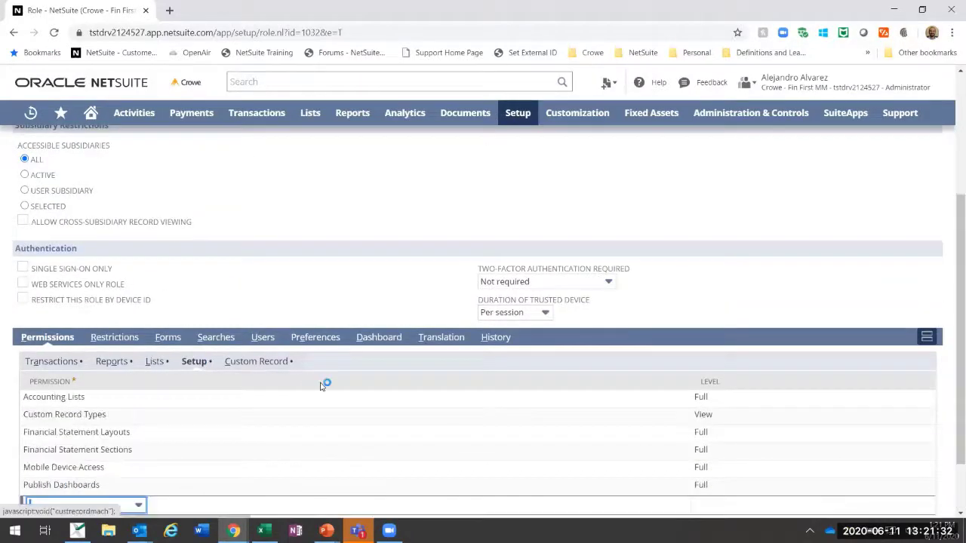
scroll(320, 384, down, 1)
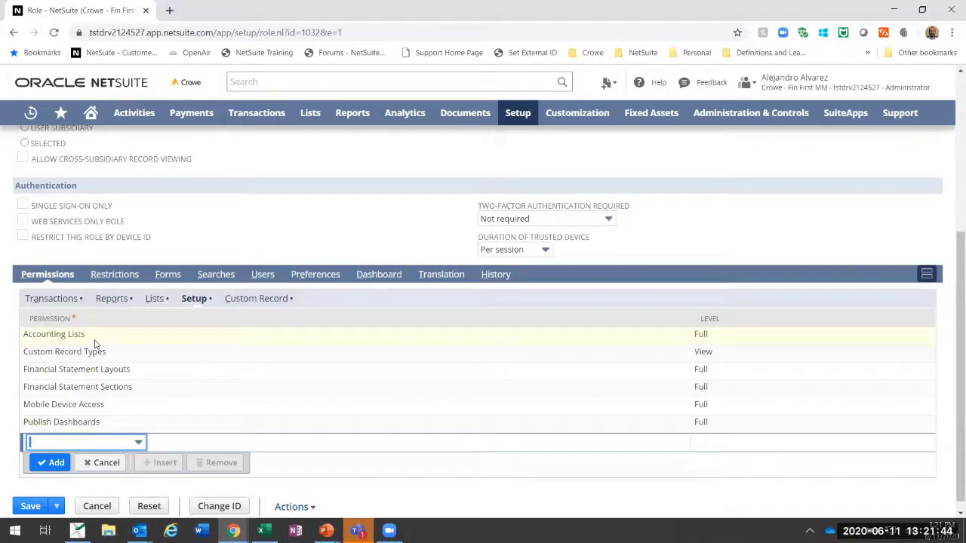
mouse_move(502, 112)
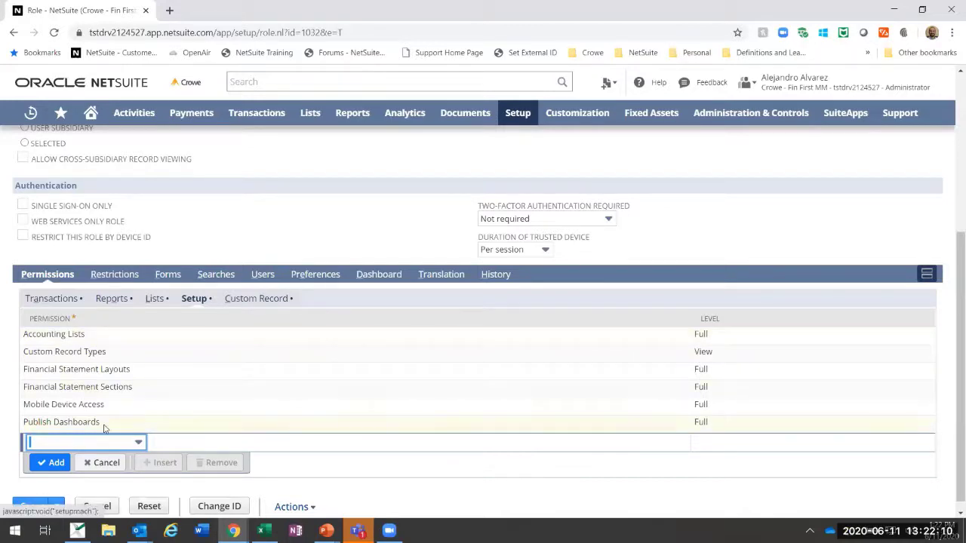
scroll(125, 429, down, 1)
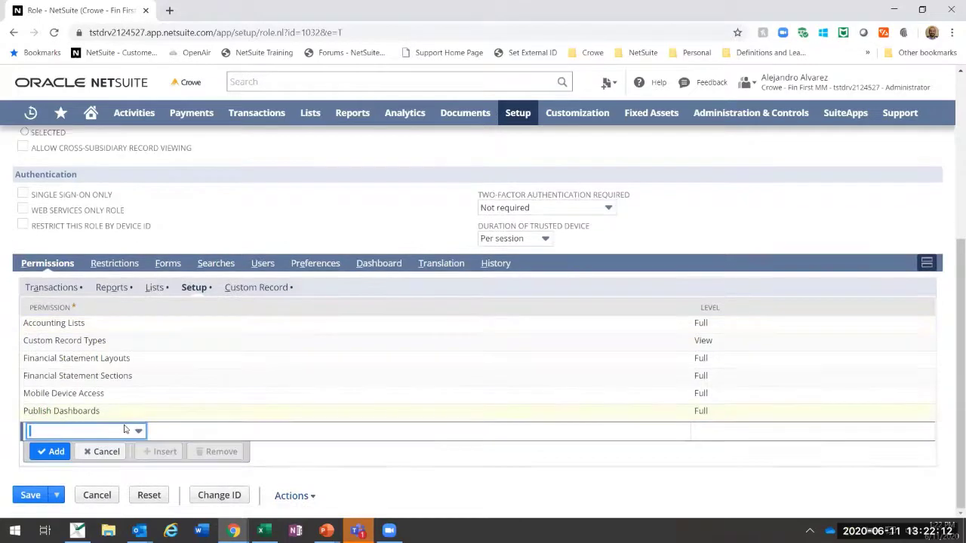
- Browse the setup permissions available to add, including the web services, access token and OAuth 2.0 ones, without adding one
click(124, 431)
scroll(217, 365, down, 10)
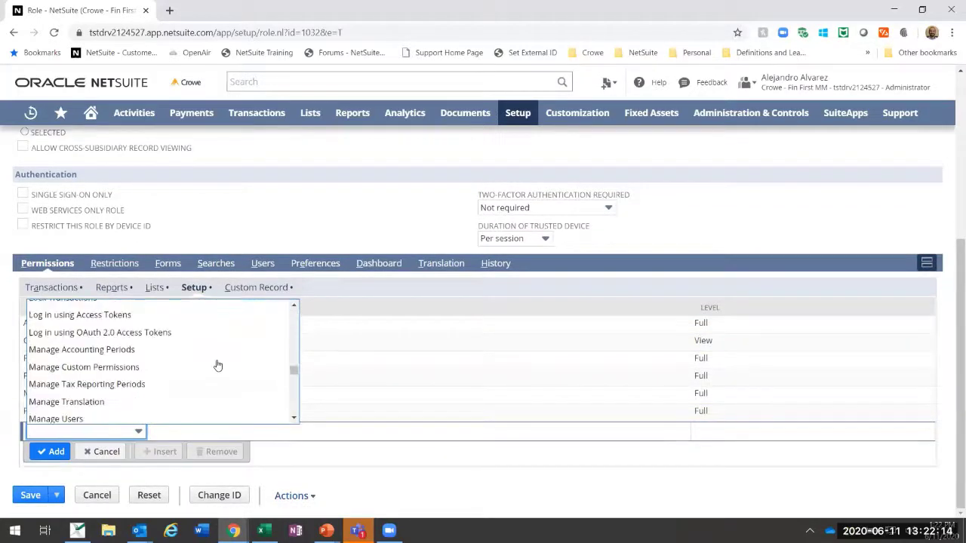
scroll(217, 365, down, 8)
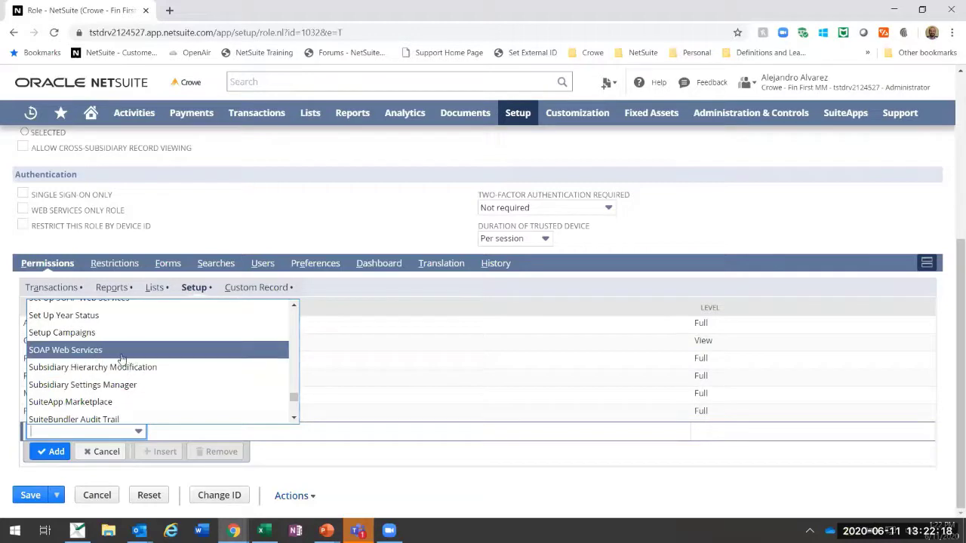
scroll(123, 357, down, 5)
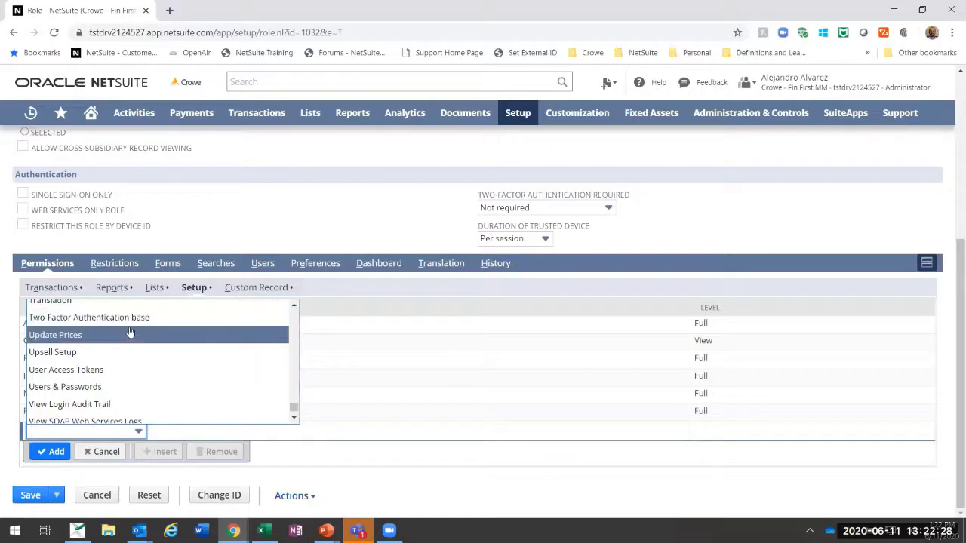
scroll(130, 332, down, 2)
scroll(130, 332, up, 6)
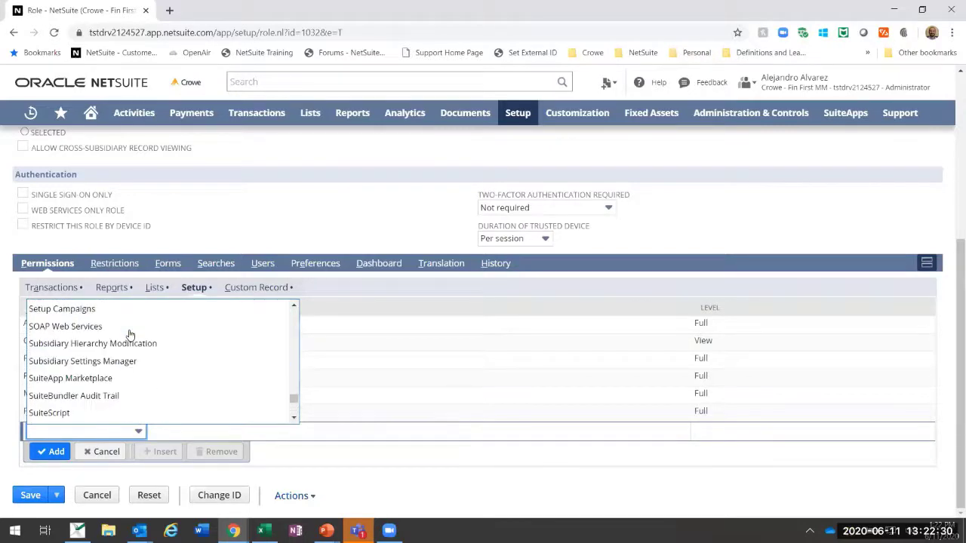
scroll(130, 334, up, 3)
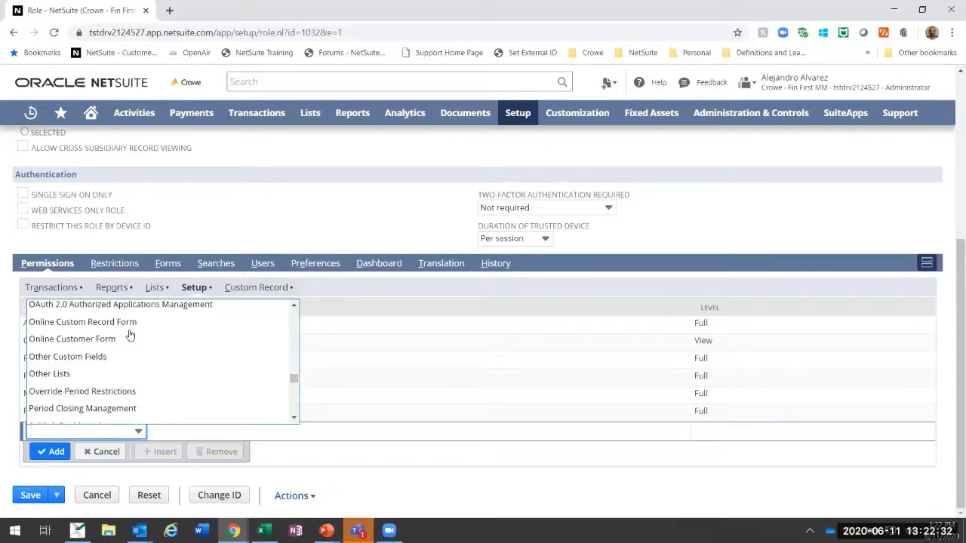
scroll(125, 343, up, 2)
scroll(125, 343, down, 1)
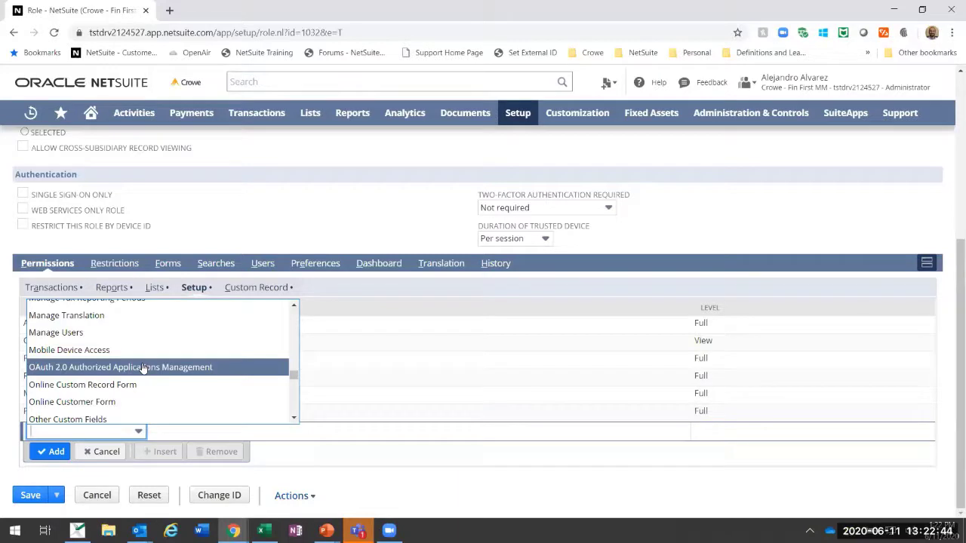
click(120, 435)
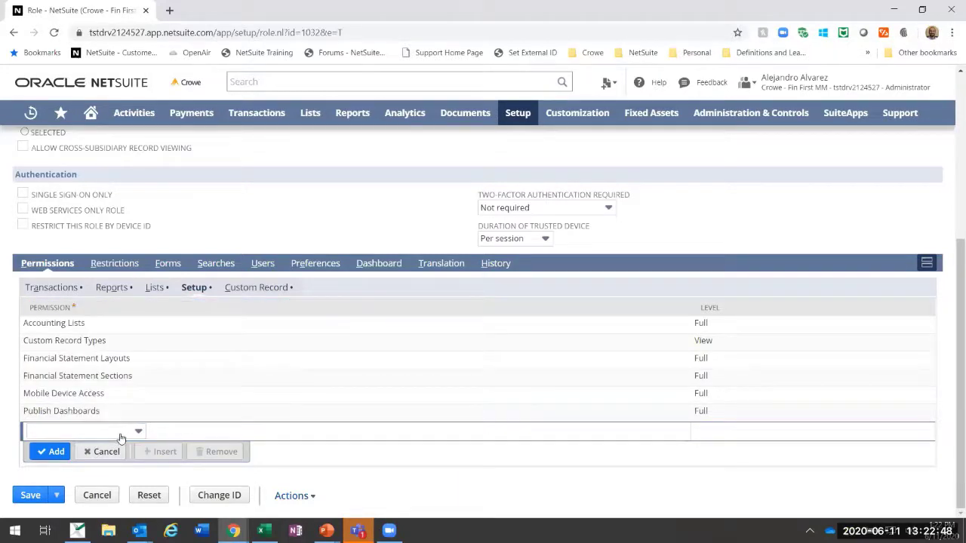
- Review the role's custom record permissions and its segment restrictions
click(260, 287)
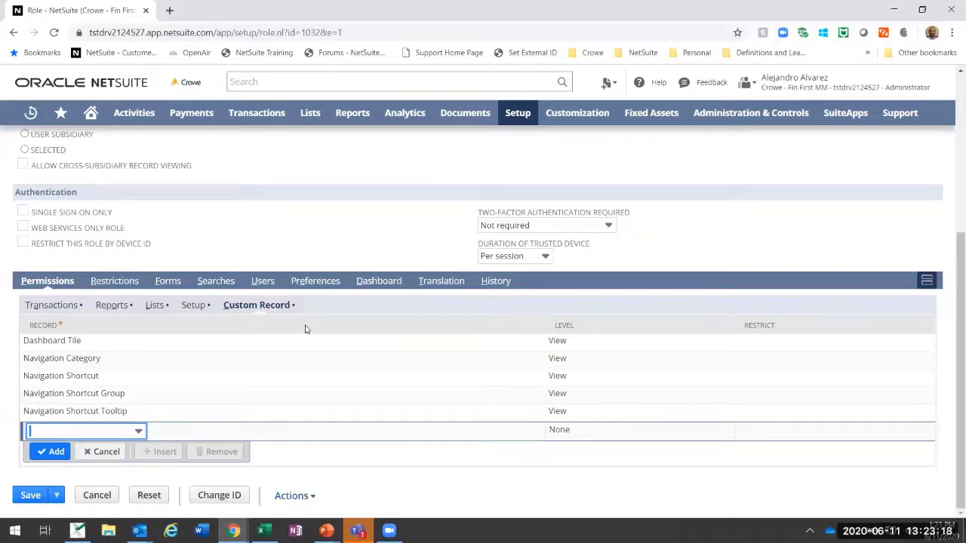
click(103, 453)
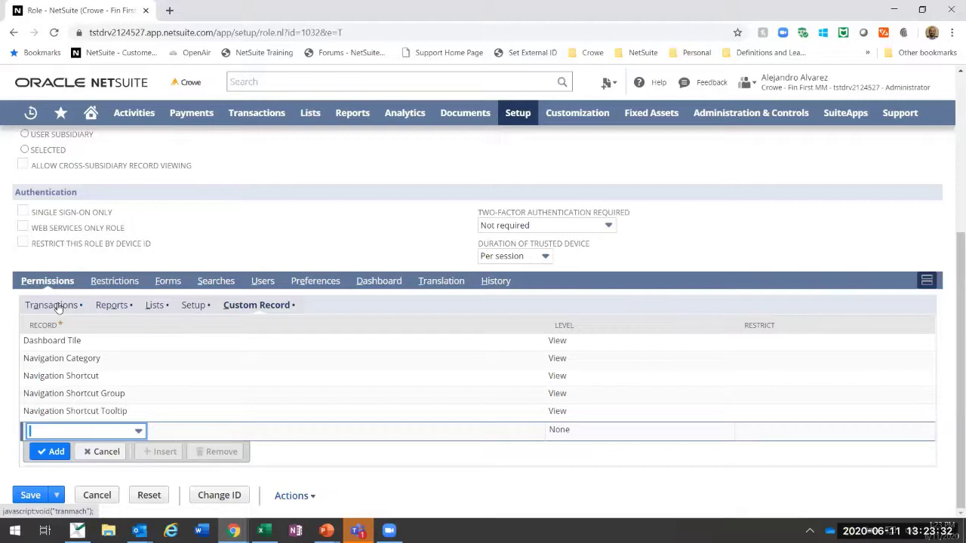
click(125, 283)
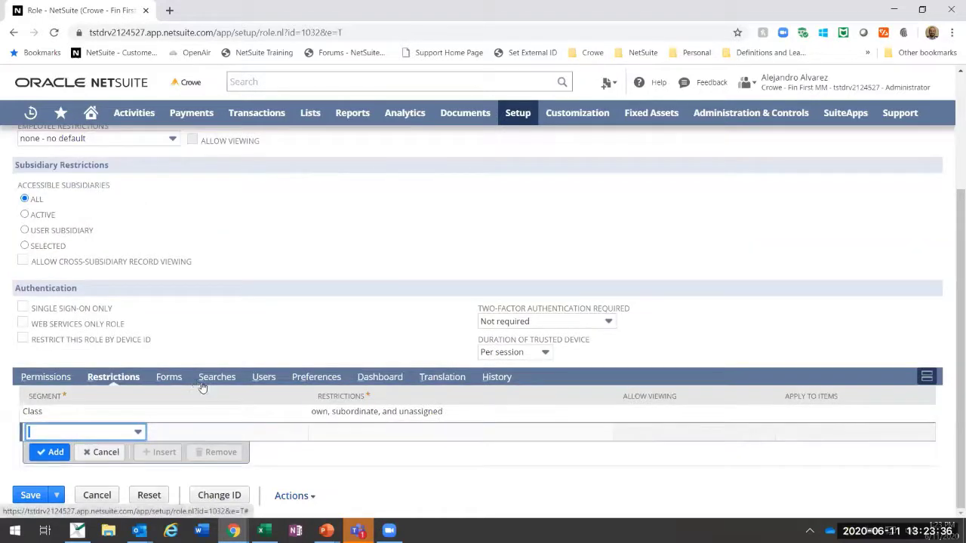
scroll(146, 381, up, 3)
scroll(146, 381, down, 3)
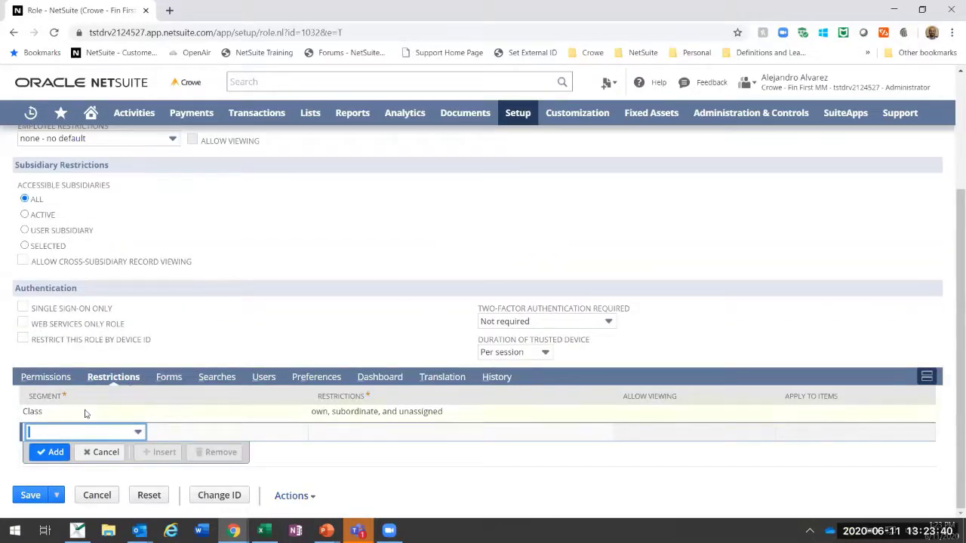
- Look through the segments available for a new restriction on the role without choosing one
click(121, 437)
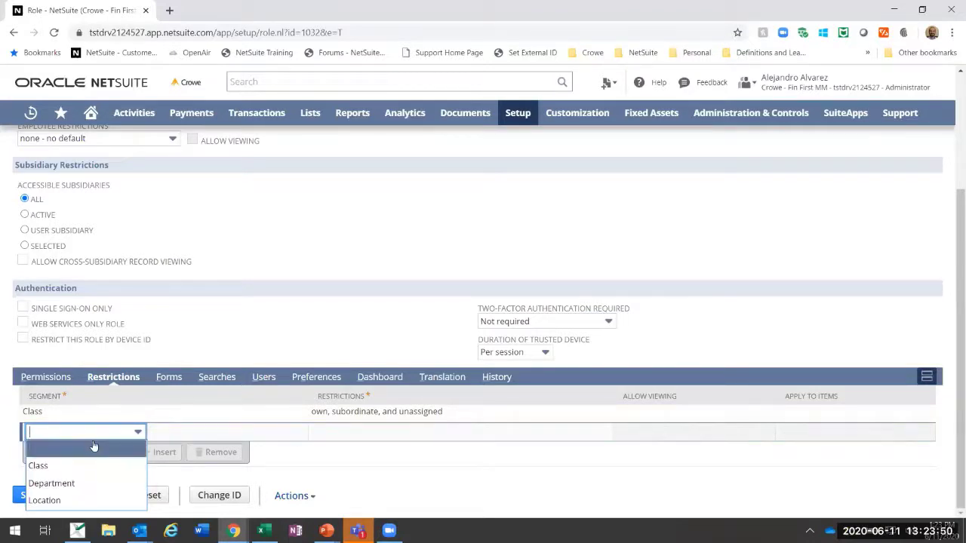
scroll(231, 283, up, 1)
scroll(232, 283, up, 2)
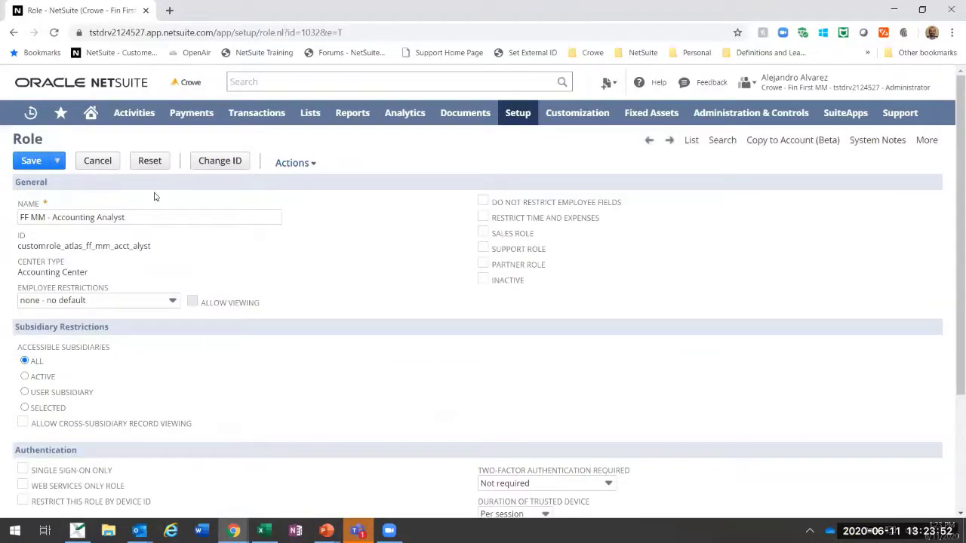
scroll(146, 218, down, 2)
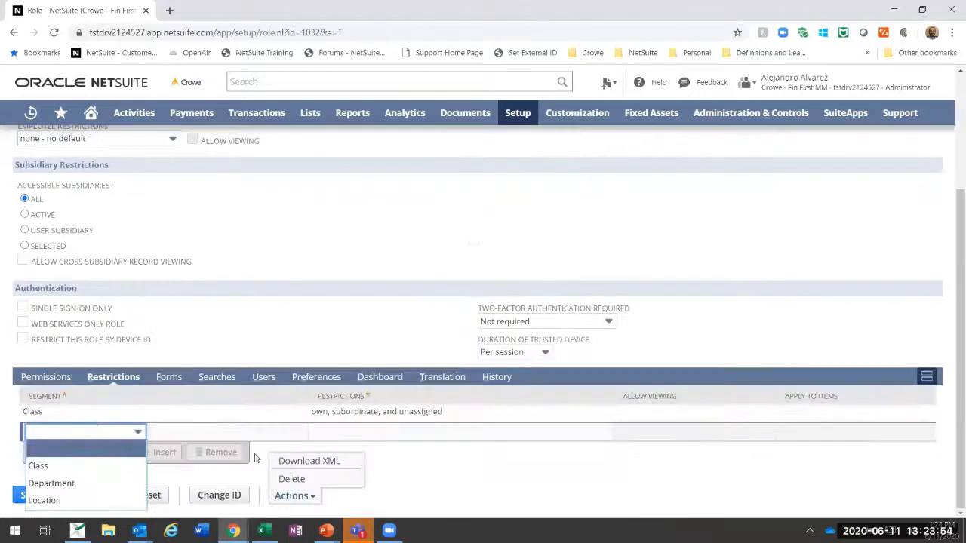
- Keep the Class restriction at own, subordinate, and unassigned, and enable Allow Viewing and Apply to Items for it
click(98, 417)
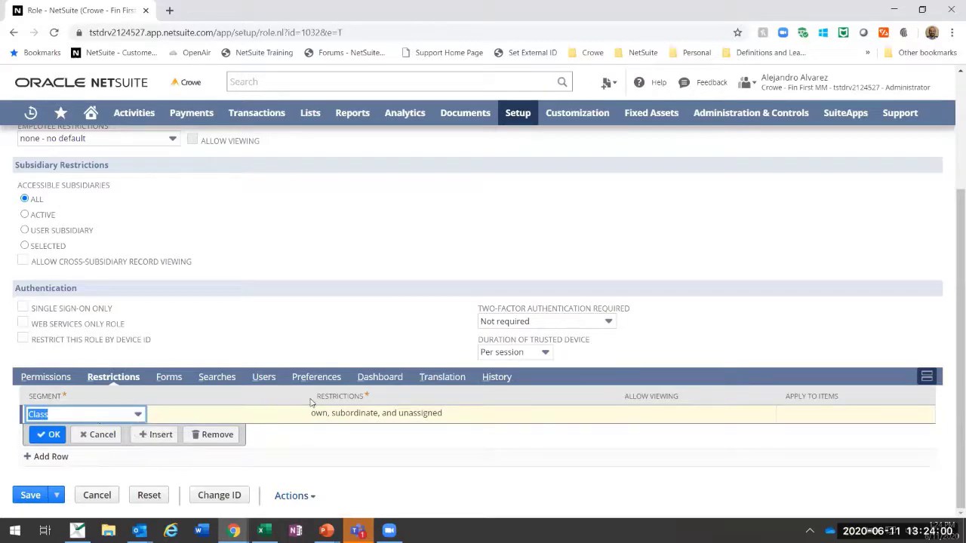
click(334, 416)
click(279, 414)
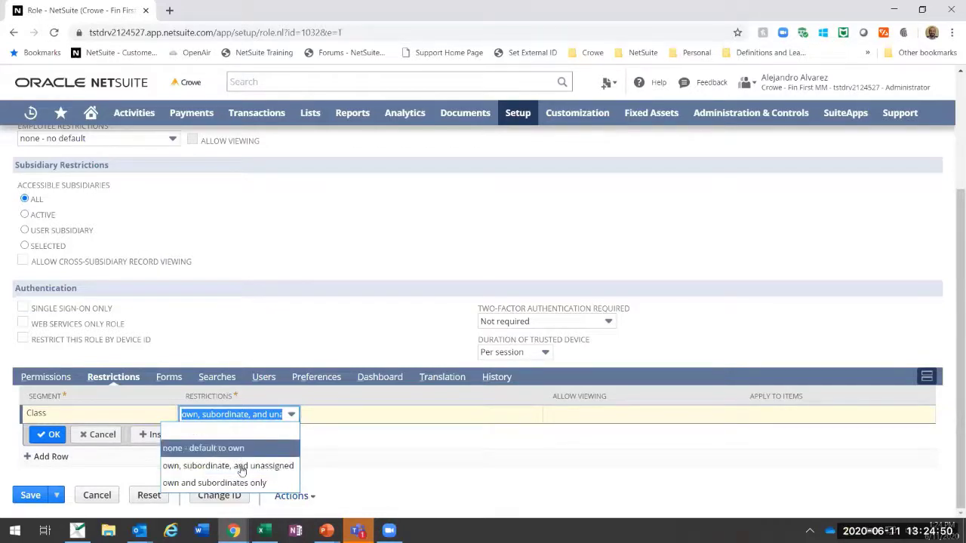
click(239, 466)
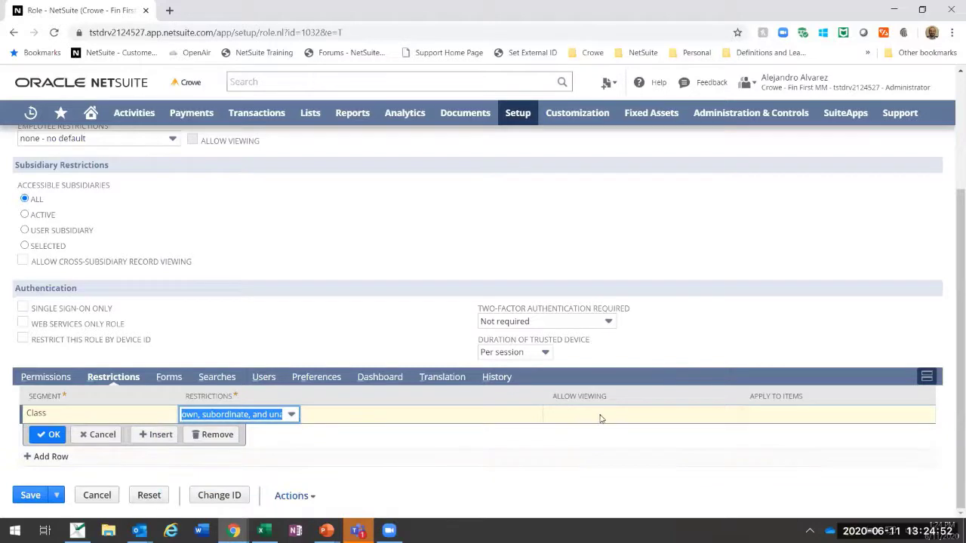
click(556, 416)
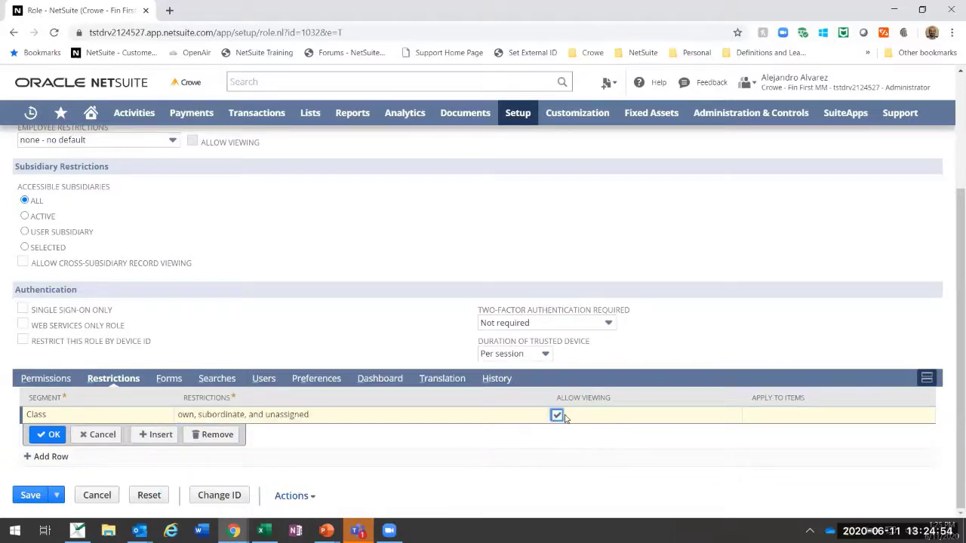
click(763, 418)
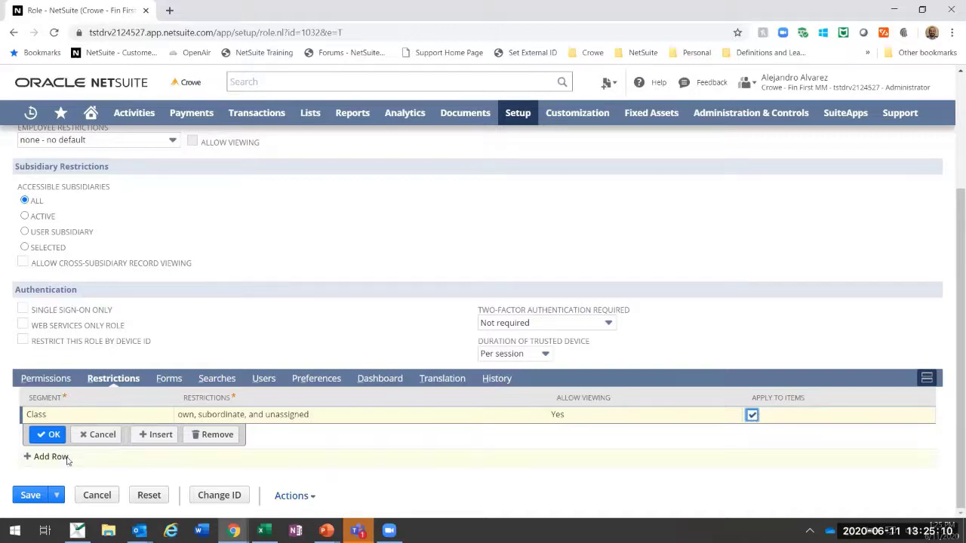
click(40, 436)
- Try to add a second Class restriction set to none - default to own, and discard the new row
click(90, 433)
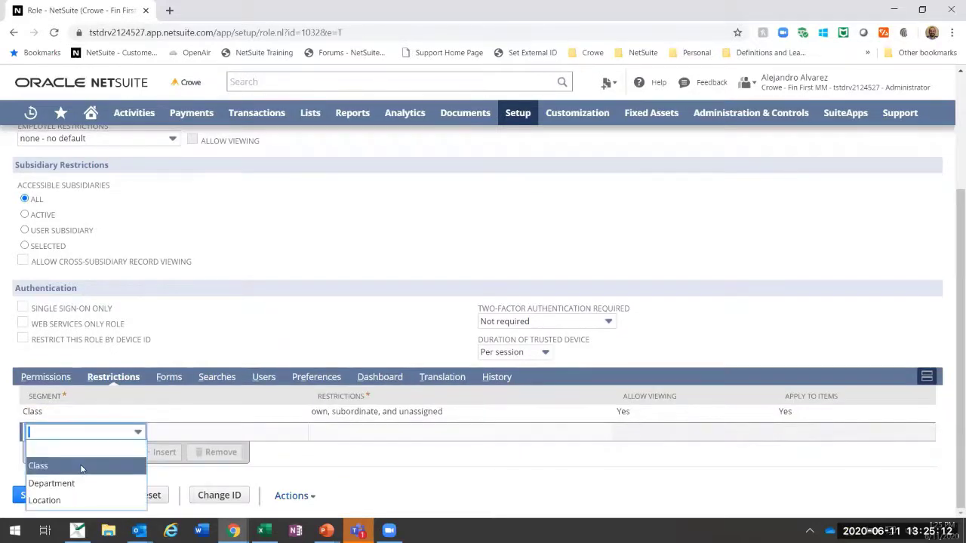
click(92, 466)
click(260, 433)
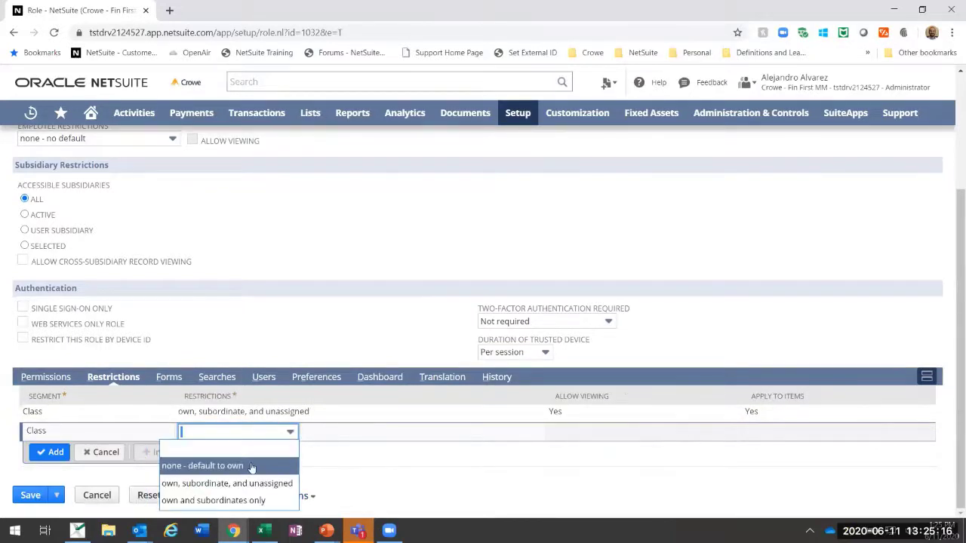
click(249, 465)
click(58, 452)
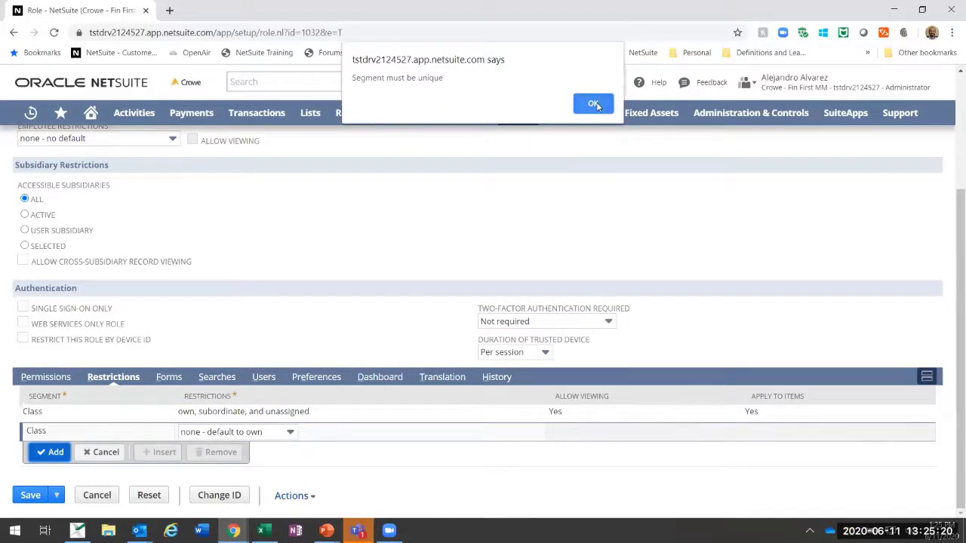
key(Return)
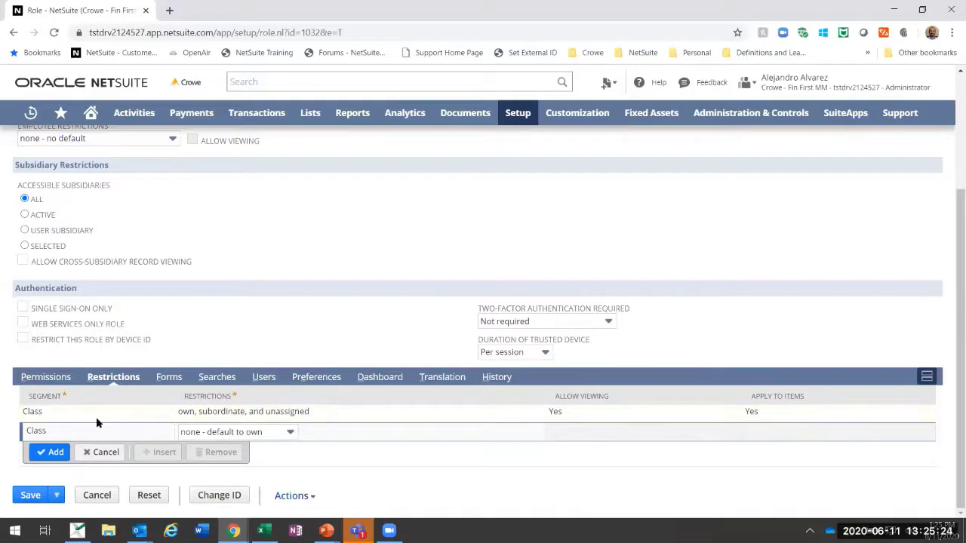
click(101, 452)
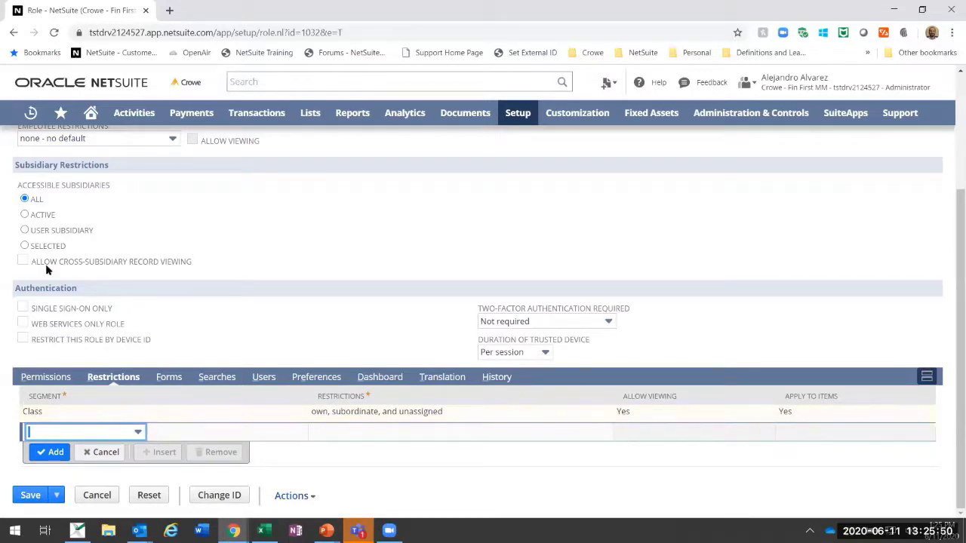
- Switch the accessible subsidiaries to Selected to show the subsidiary list, and set them back to All
click(24, 246)
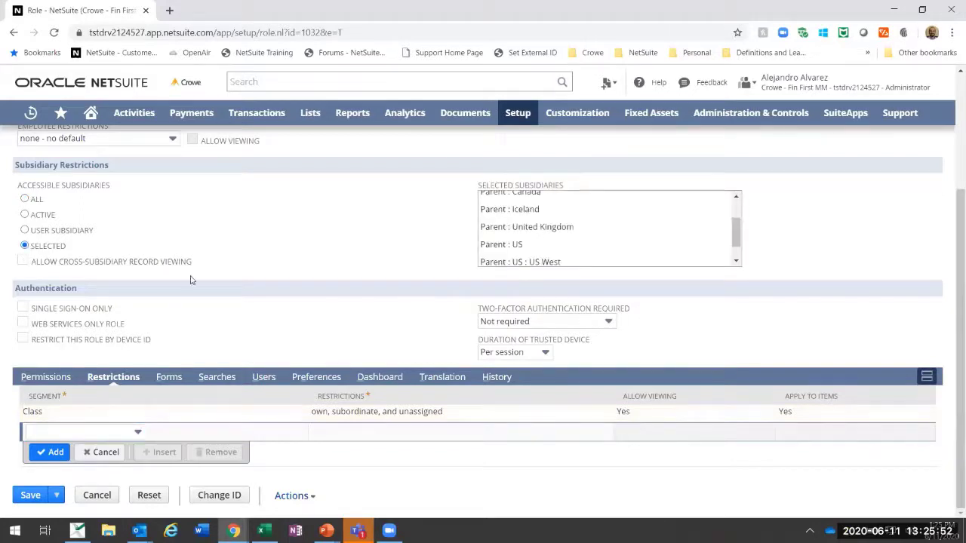
click(25, 199)
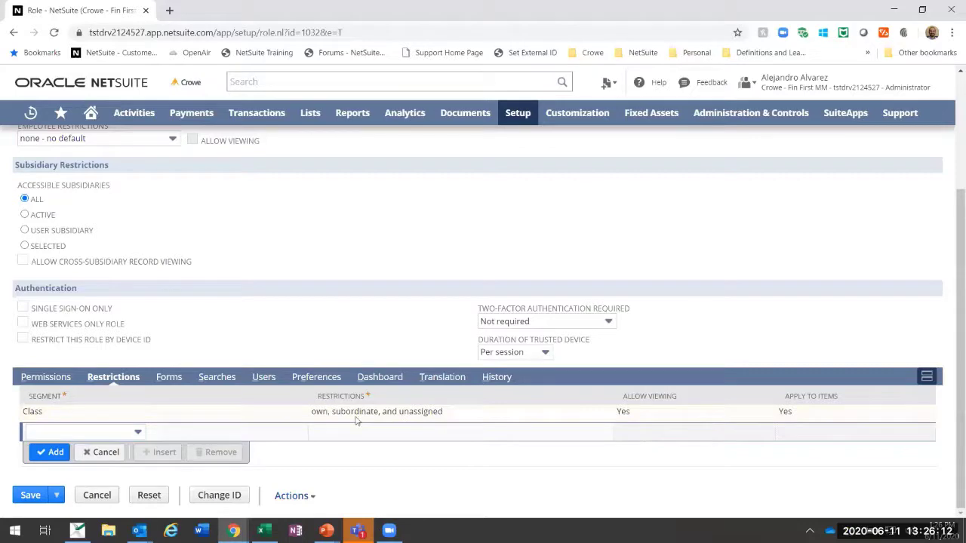
- In the role's transaction forms, disable FF MM, Shared and Standard Vendor Bill, both Vendor Credit forms and Custom Bill Payment
click(170, 377)
scroll(402, 380, down, 2)
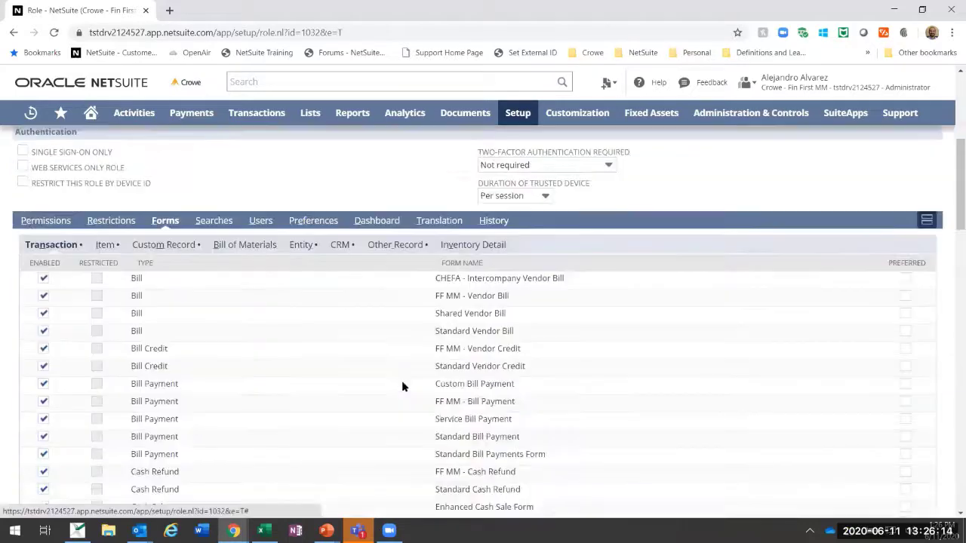
scroll(401, 381, up, 4)
scroll(401, 380, down, 3)
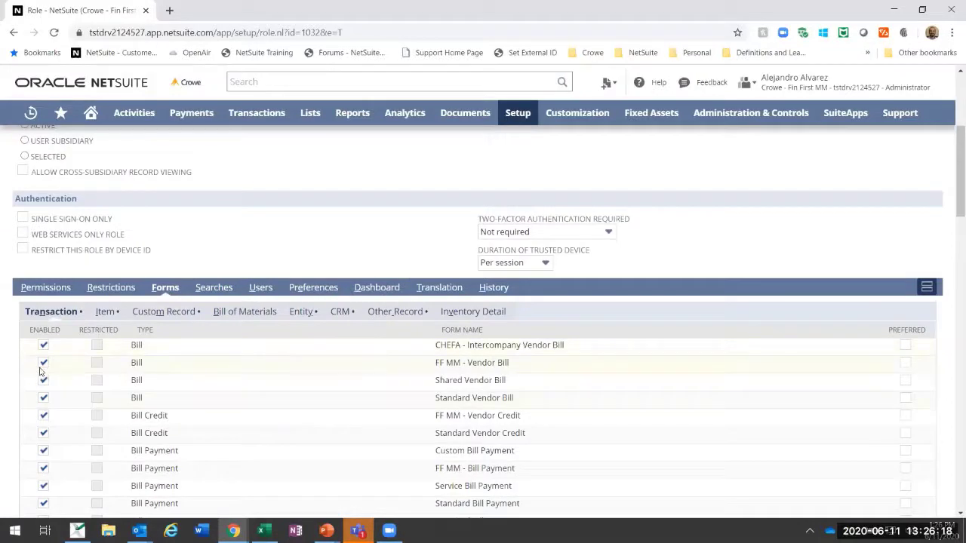
click(43, 367)
click(43, 398)
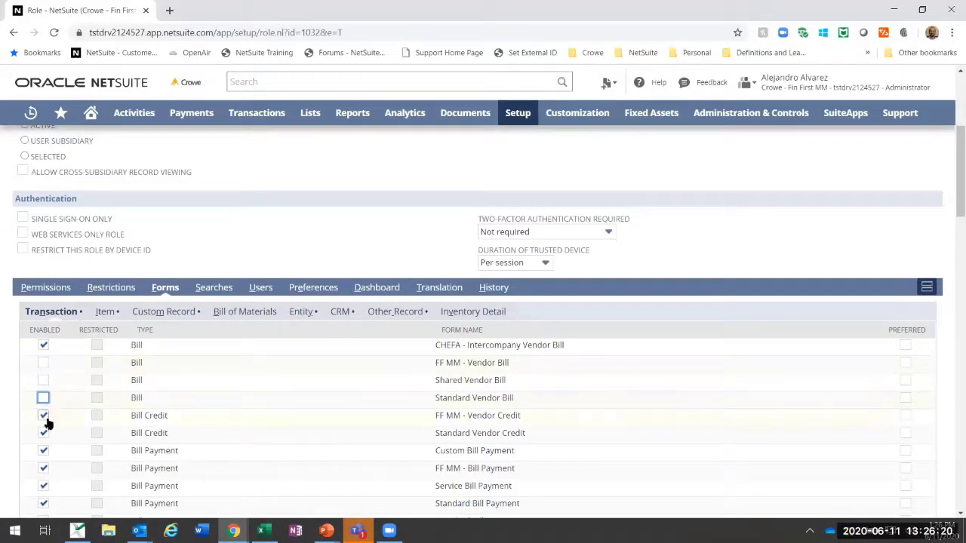
click(43, 415)
click(43, 433)
click(43, 451)
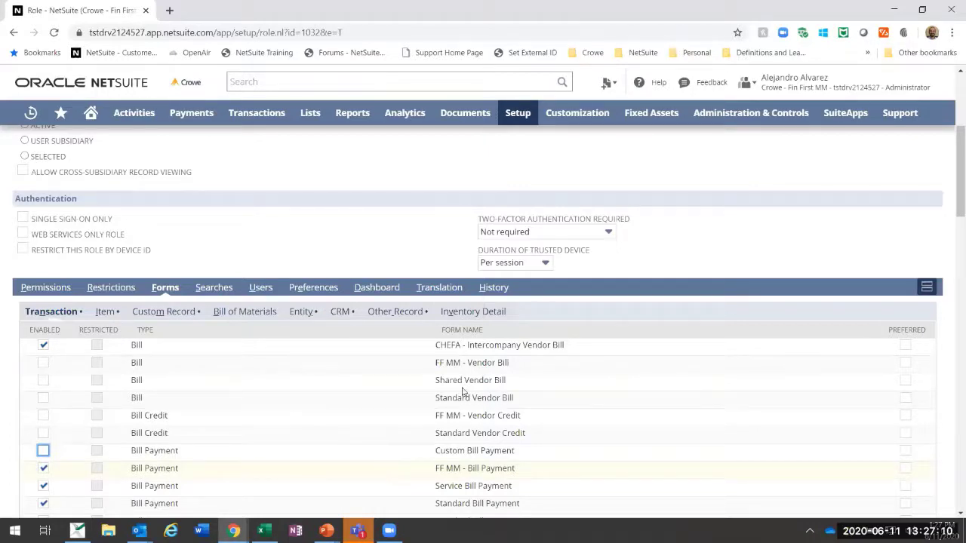
- Review the role's item, custom record and inventory detail forms, and return to the transaction forms
click(104, 312)
click(161, 311)
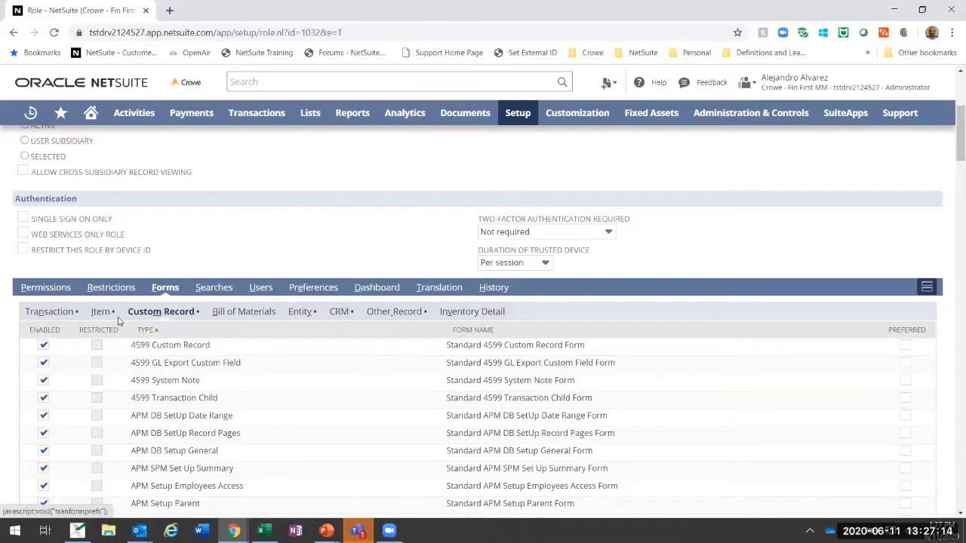
click(457, 314)
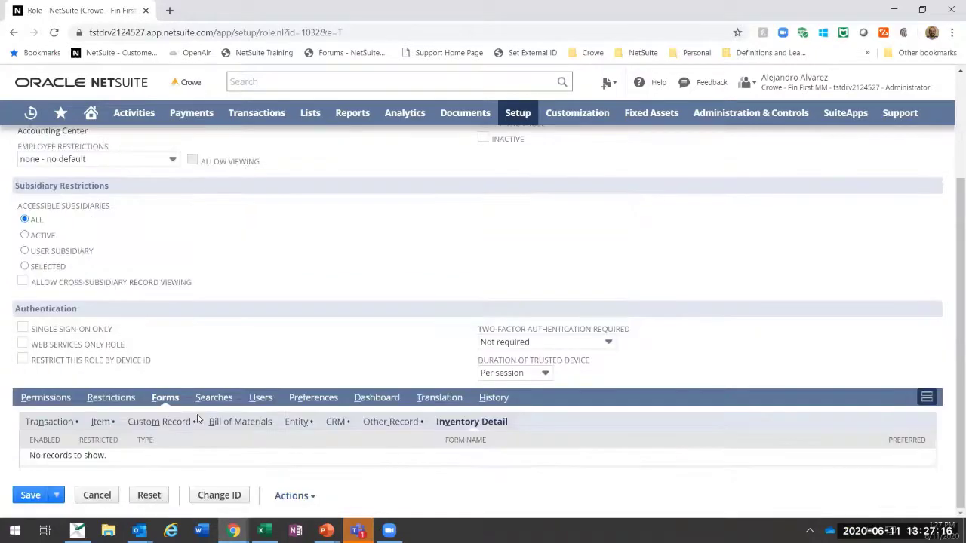
click(36, 426)
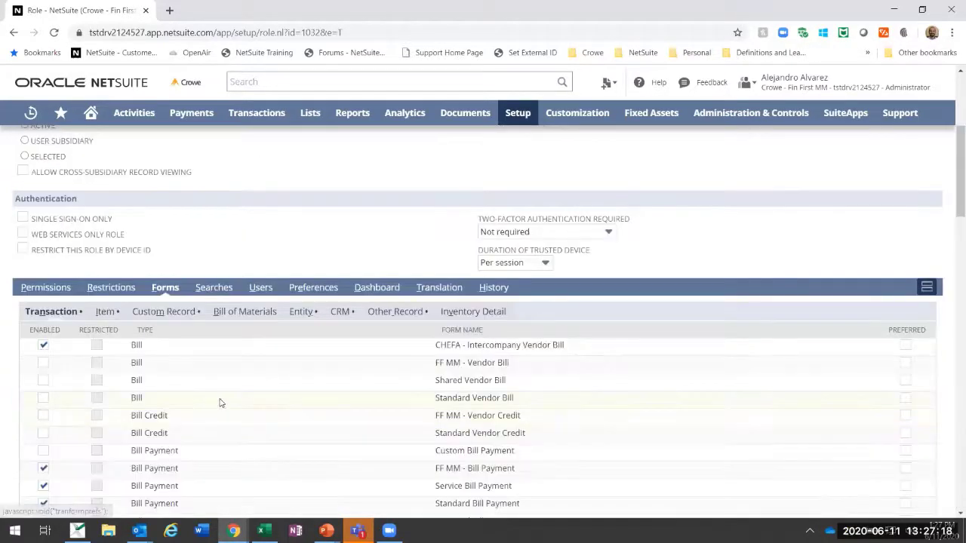
scroll(220, 397, down, 3)
scroll(217, 421, up, 3)
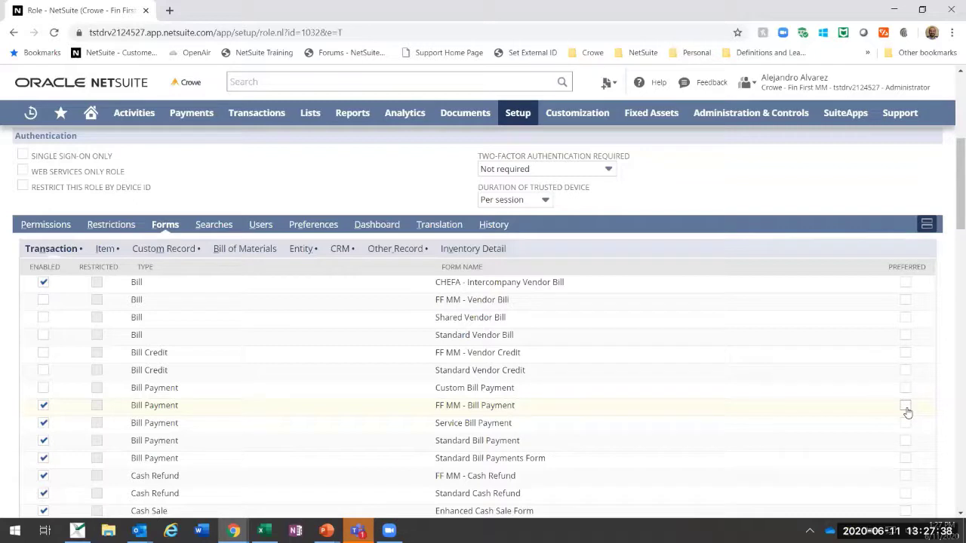
- Re-enable the three disabled Vendor Bill forms, both Vendor Credit forms and Custom Bill Payment
click(43, 300)
click(43, 318)
click(43, 335)
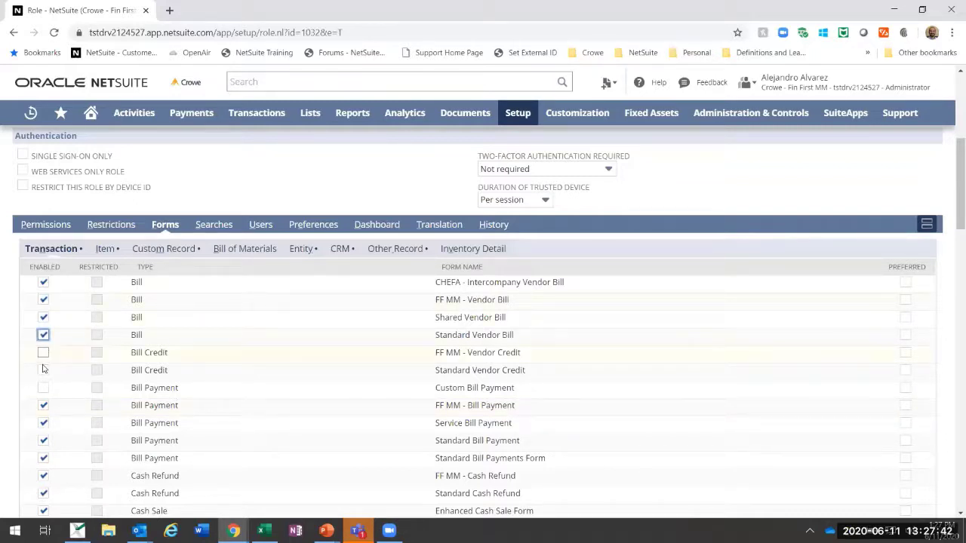
click(43, 352)
click(43, 369)
click(43, 388)
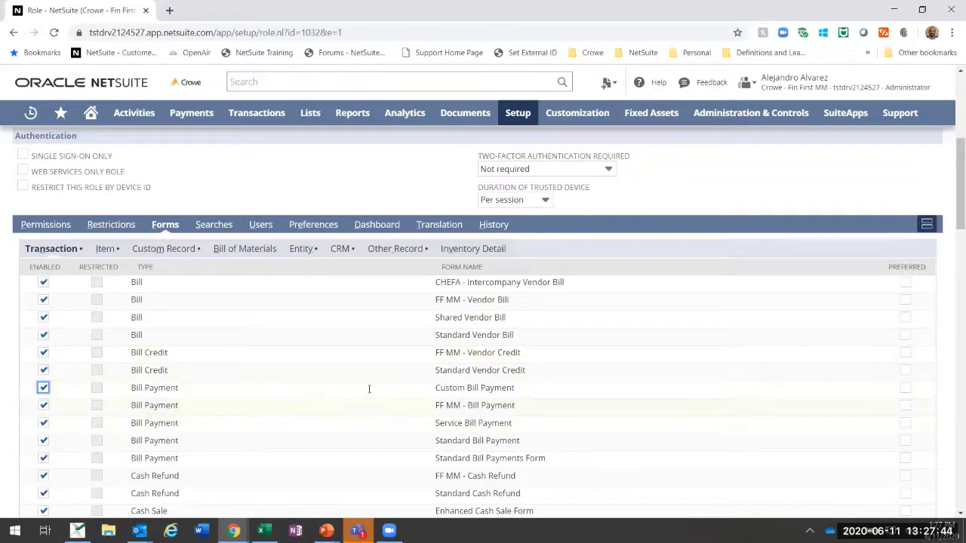
- Mark FF MM - Bill Payment as the role's preferred bill payment form
click(905, 405)
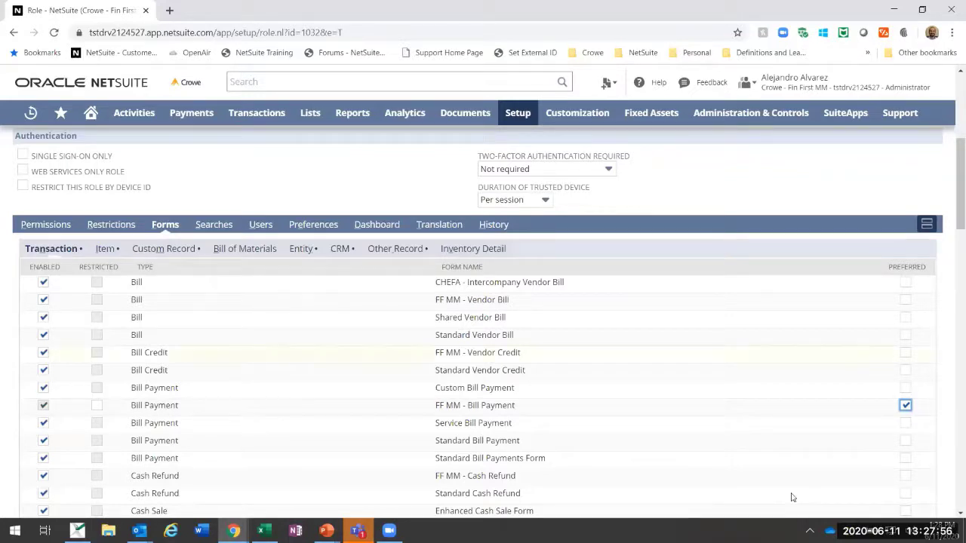
- Browse the record types available for the role's standard search settings
click(226, 224)
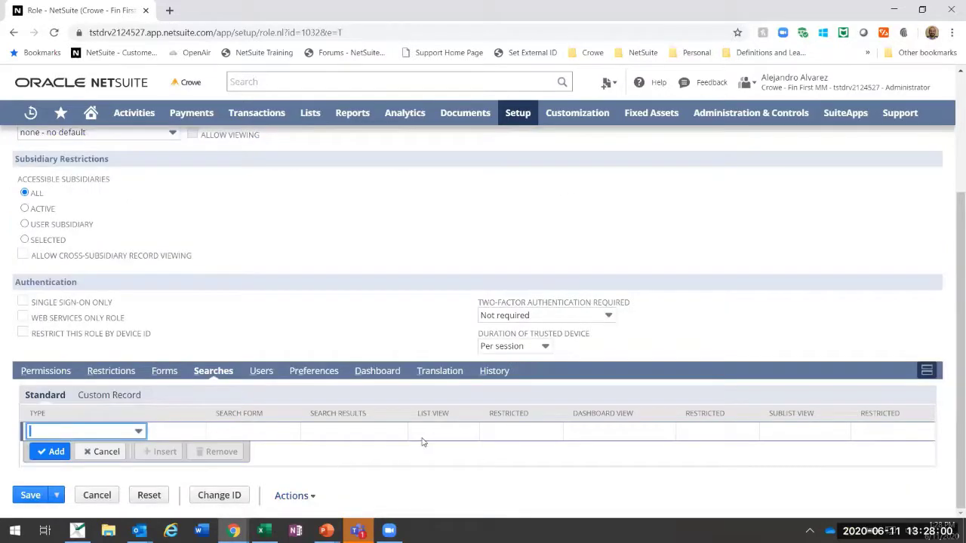
click(136, 432)
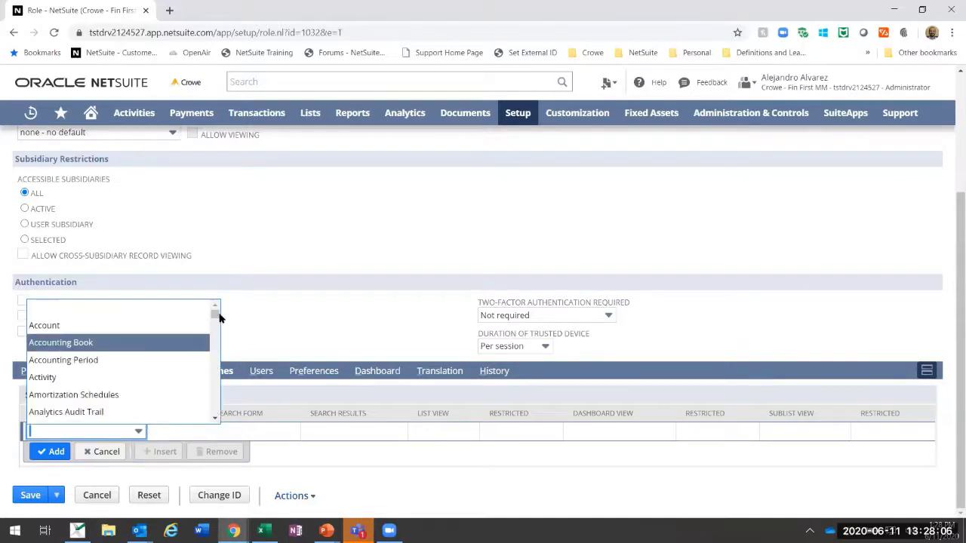
click(285, 309)
click(224, 433)
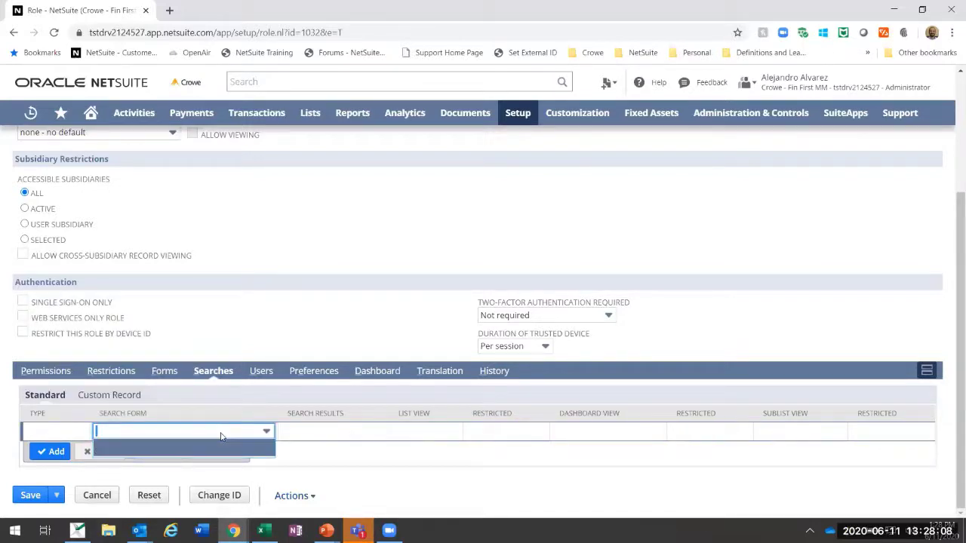
click(83, 433)
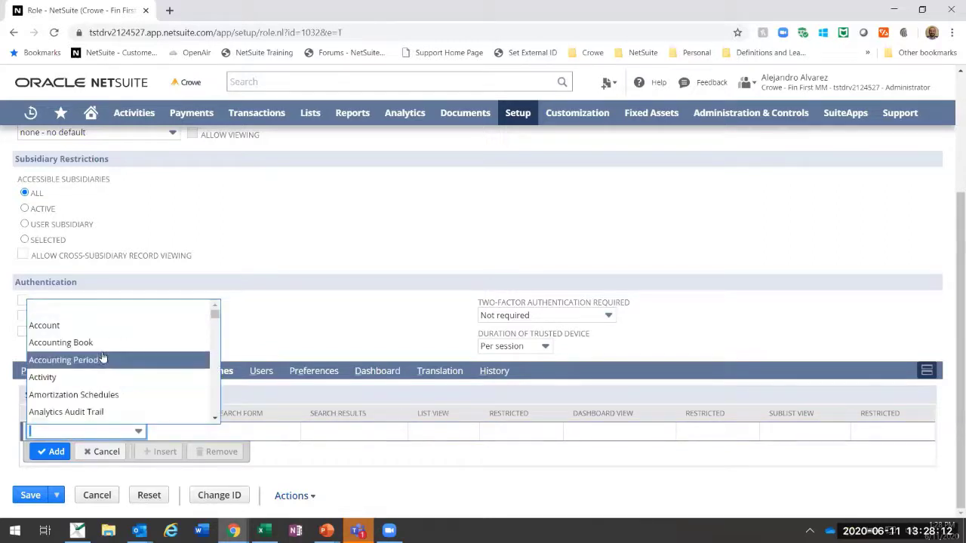
scroll(94, 365, down, 3)
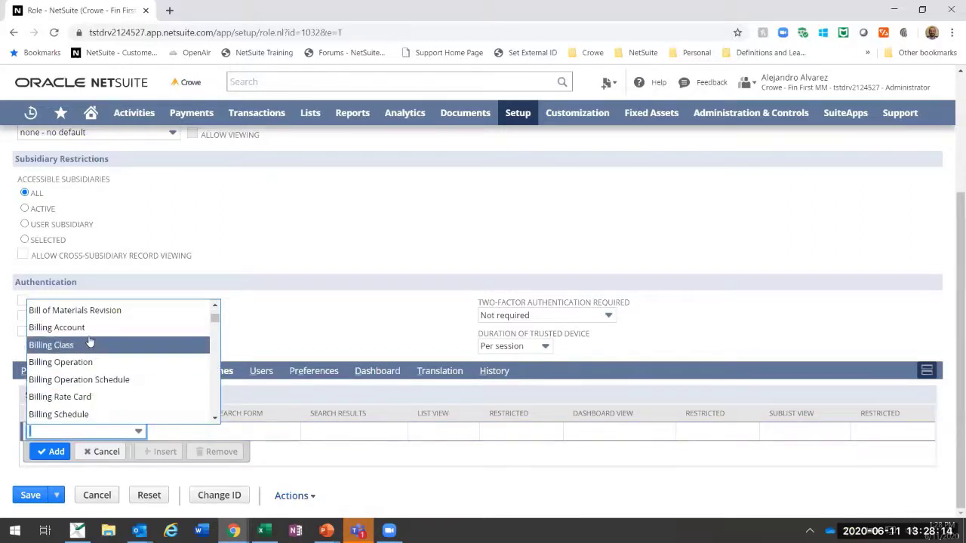
scroll(82, 388, down, 5)
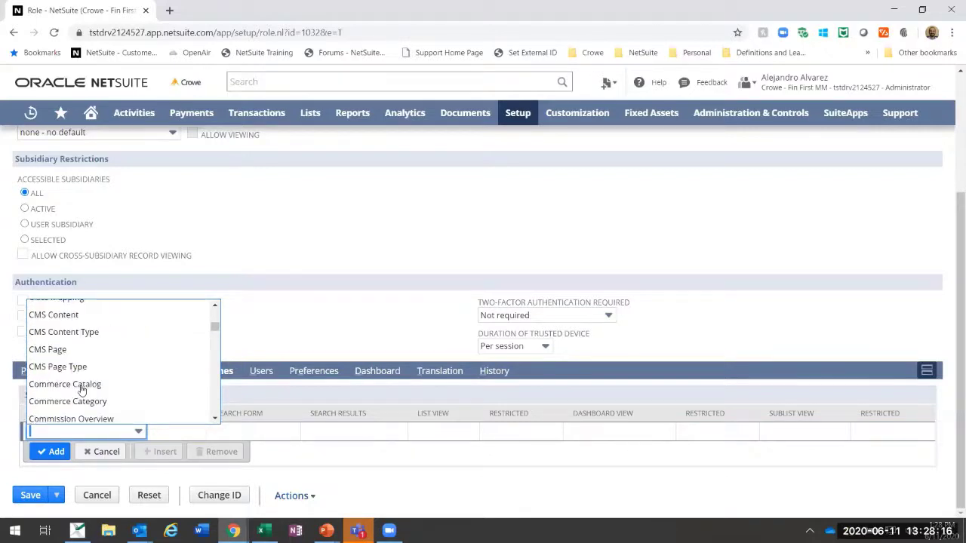
text(Task)
scroll(85, 388, down, 1)
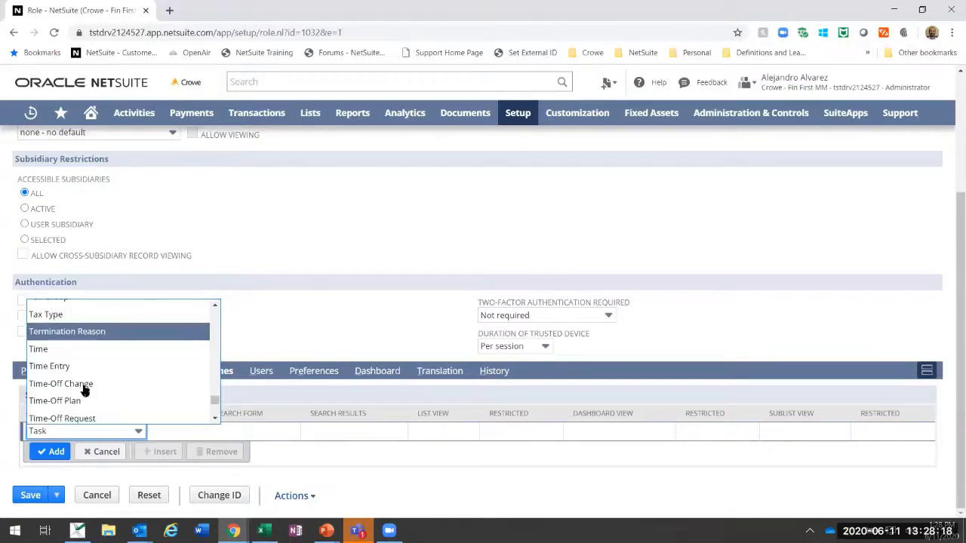
scroll(83, 389, down, 3)
key(Escape)
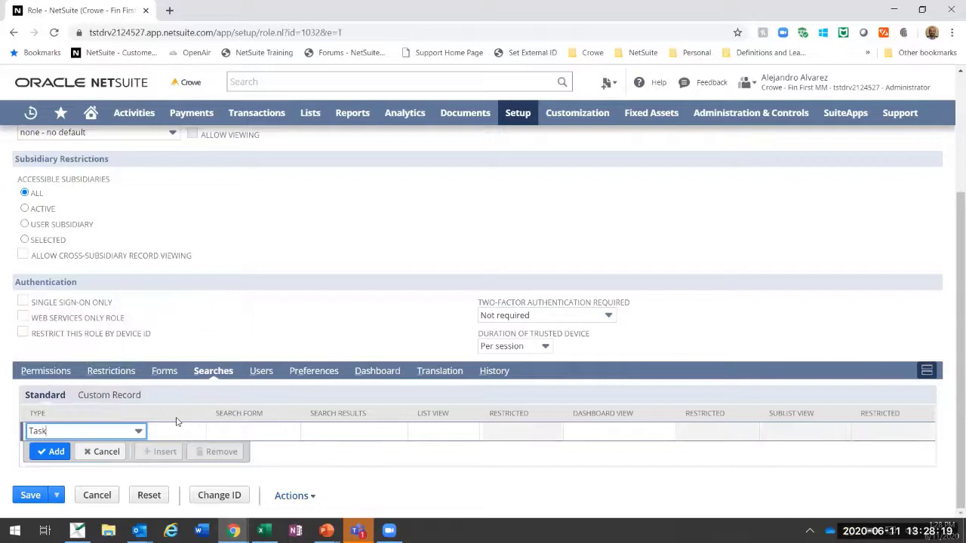
- Start a standard search entry for the Transaction type with A/R Aging as its search form
click(105, 431)
text(Transaction)
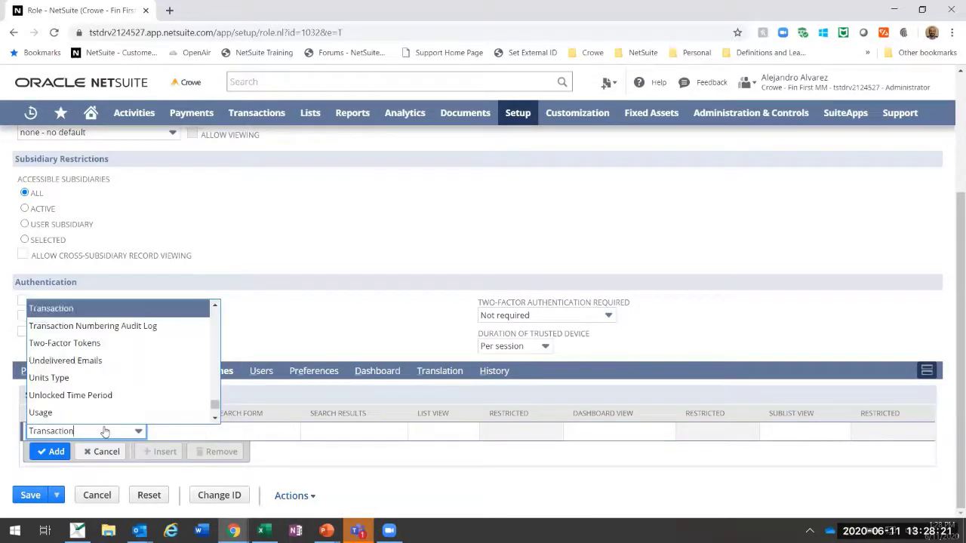
click(108, 316)
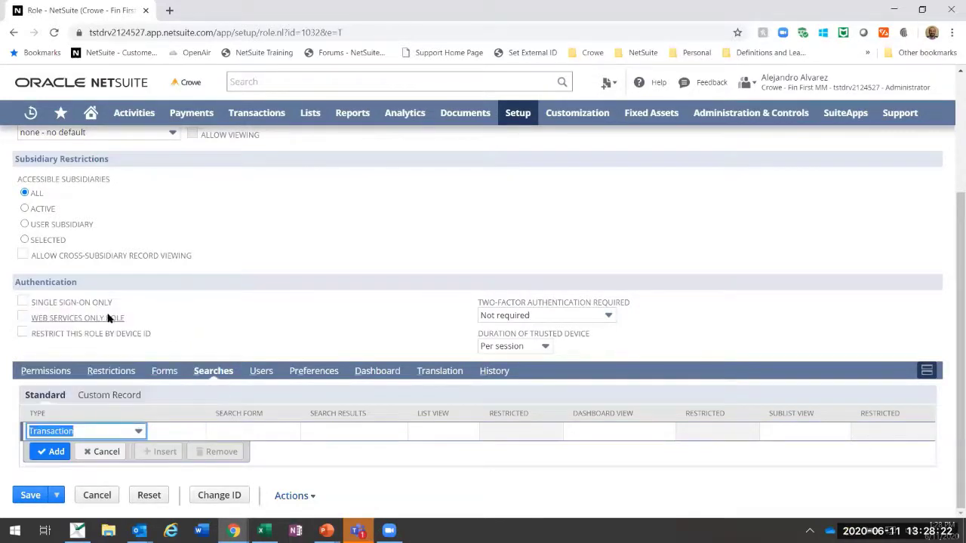
click(224, 436)
click(223, 437)
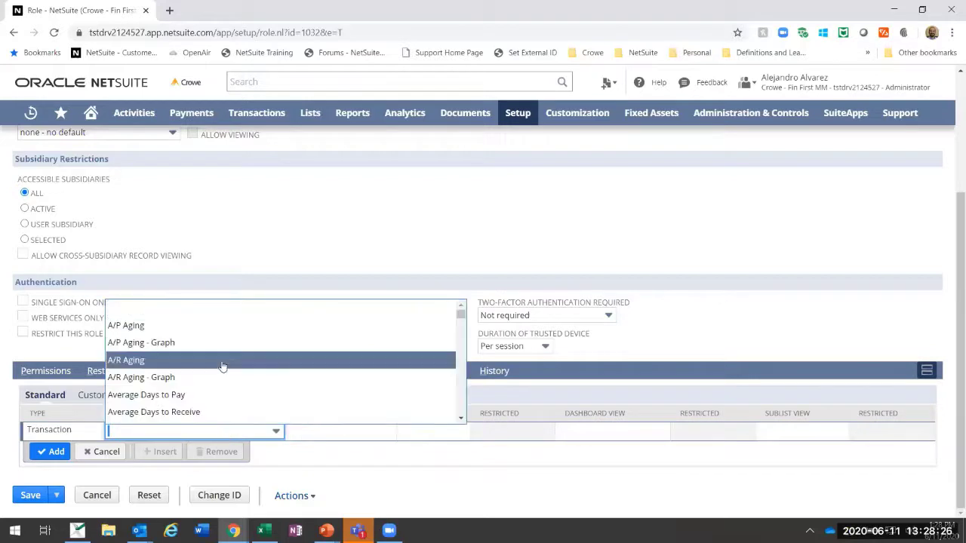
click(219, 362)
- Examine the saved searches available for the entry's search results, list view and dashboard view
click(313, 434)
click(314, 436)
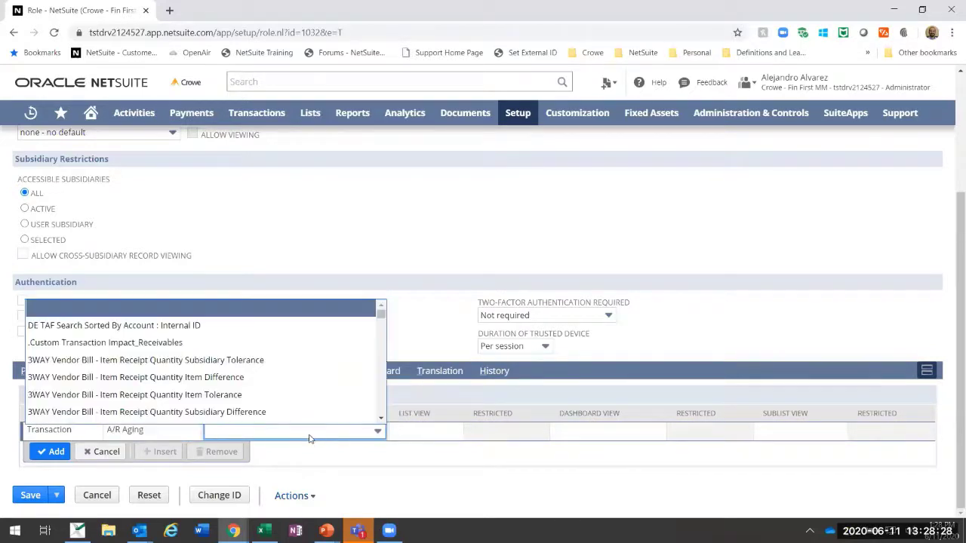
click(313, 436)
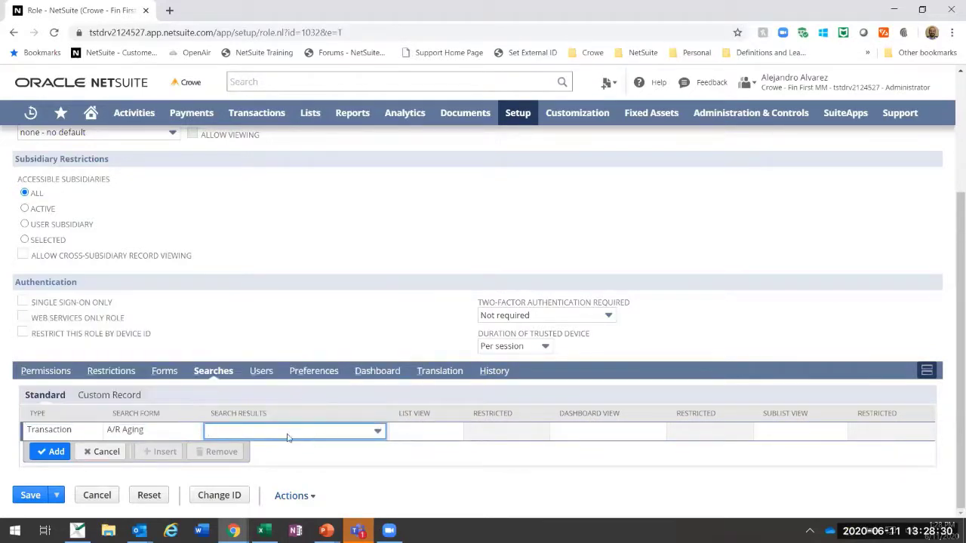
click(416, 440)
click(375, 435)
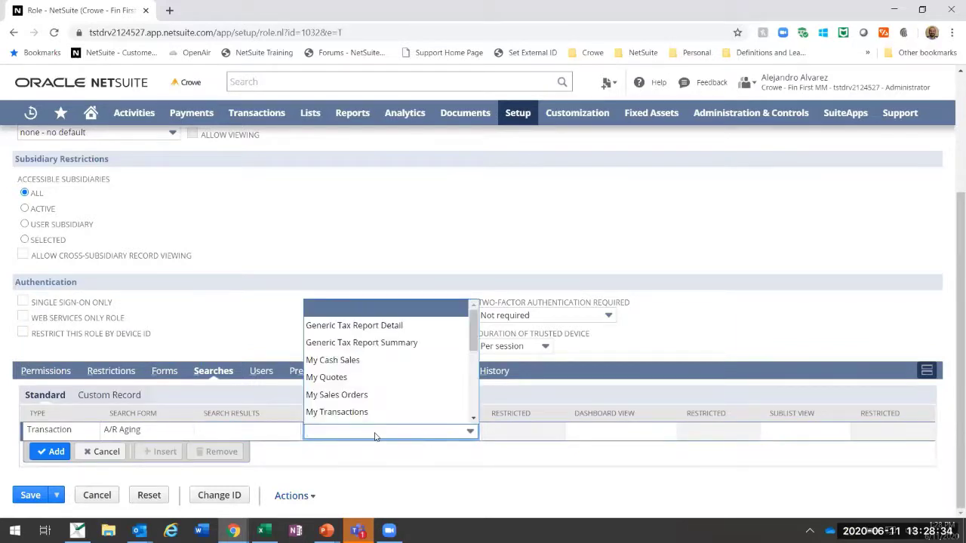
click(11, 405)
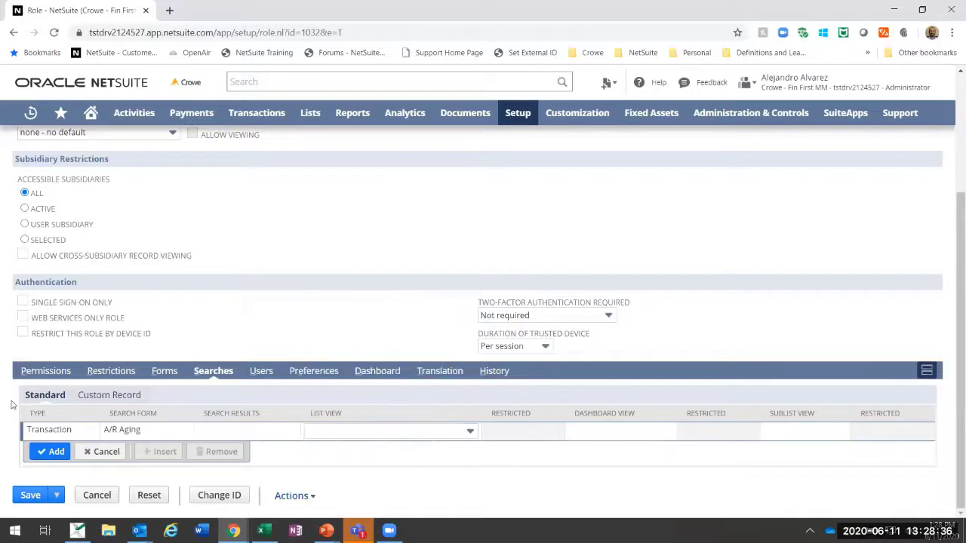
click(593, 436)
click(571, 433)
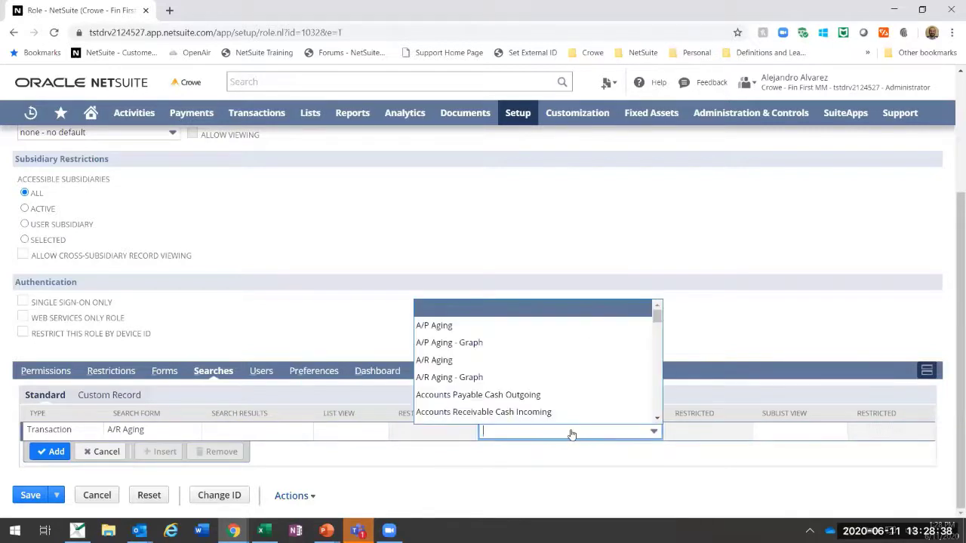
key(Down)
key(Down)
key(Down)
key(Down)
key(Down)
key(Down)
- Choose Customer Open Inv & Credits (Customer Record) as the entry's sublist view, and discard the unsaved search entry
click(784, 436)
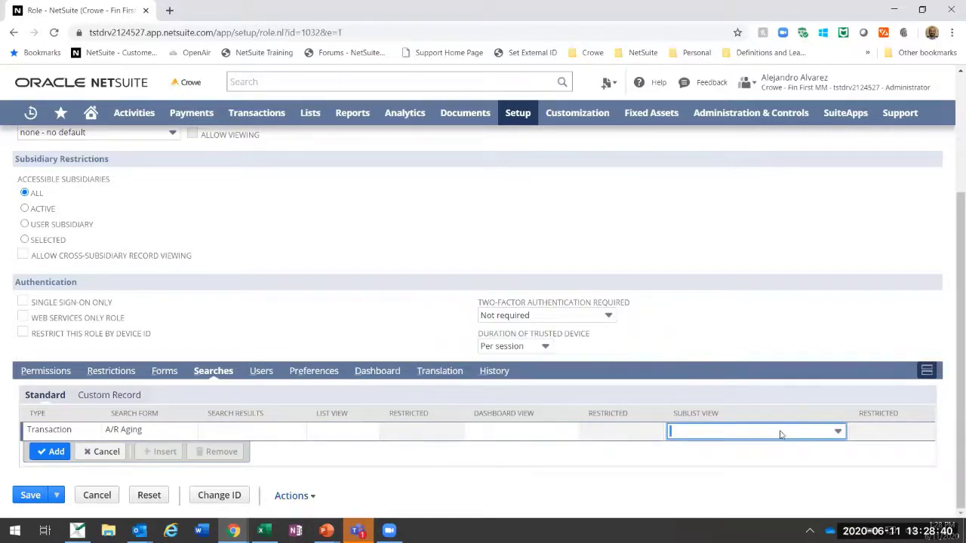
click(781, 434)
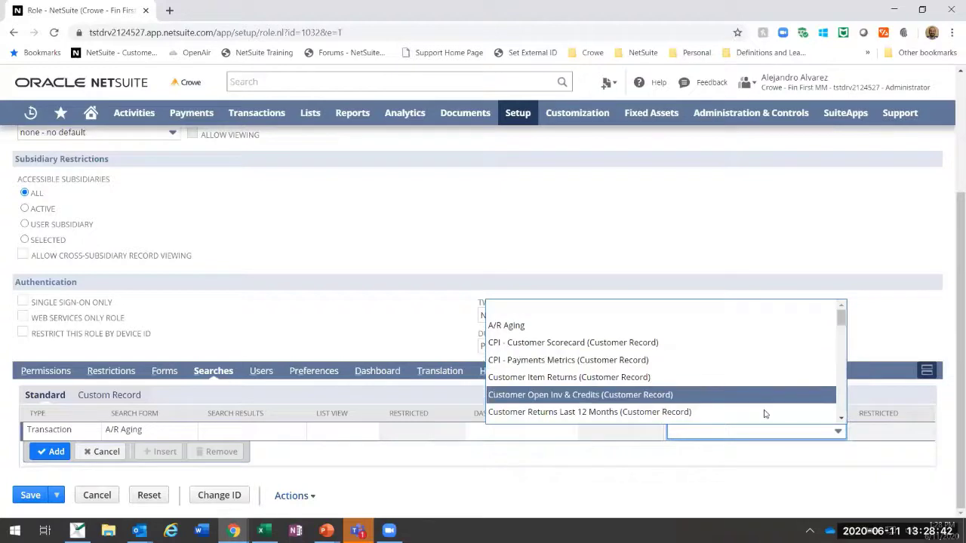
key(Return)
click(854, 438)
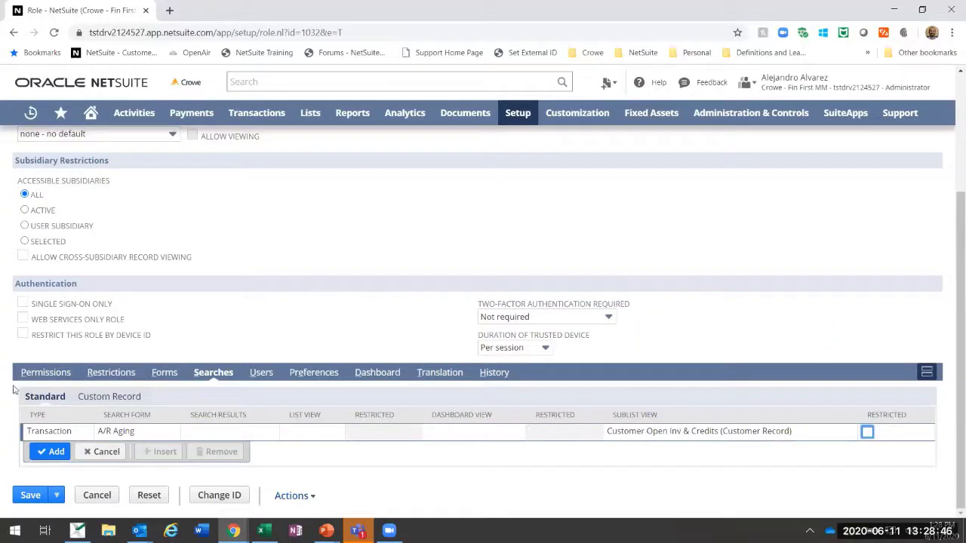
click(98, 454)
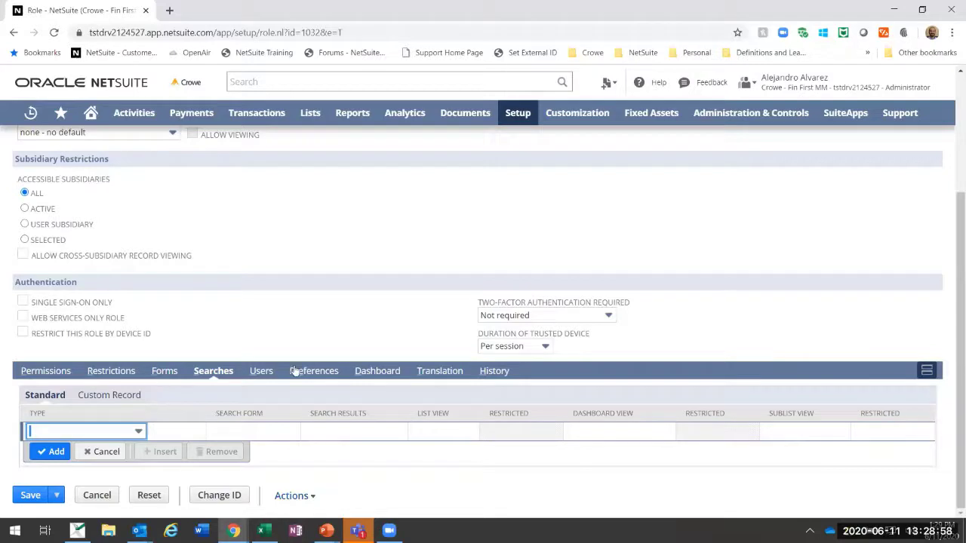
- Review the users assigned to the role and the preferences set for it
click(261, 371)
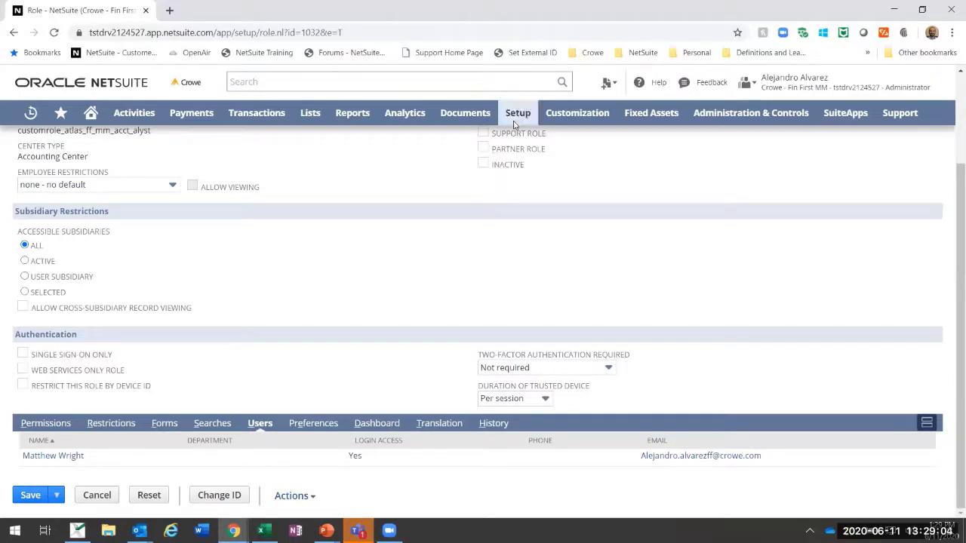
mouse_move(507, 121)
mouse_move(528, 339)
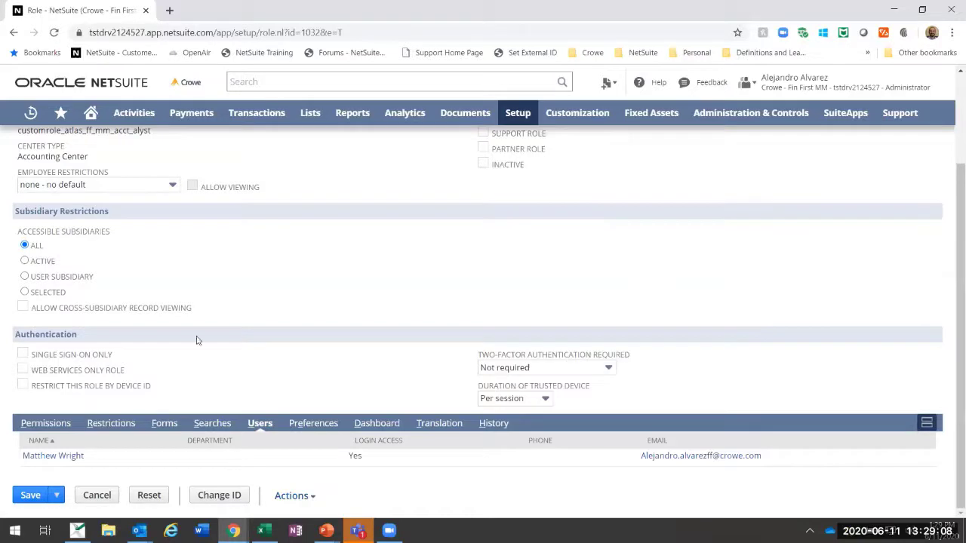
scroll(251, 295, up, 2)
scroll(478, 405, down, 3)
click(305, 424)
scroll(305, 423, down, 1)
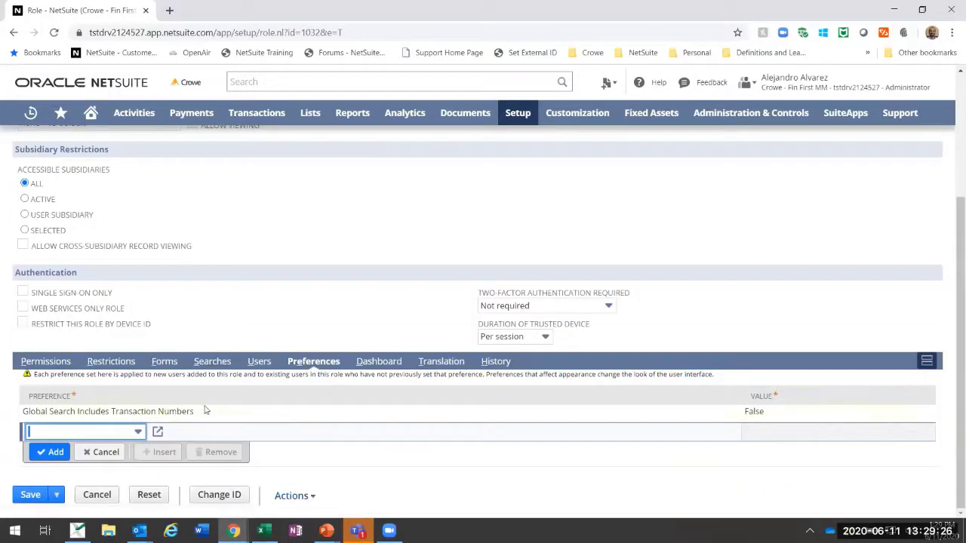
- Try adding the Minimum Forecast Probability preference to the role, and discard the entry
click(102, 431)
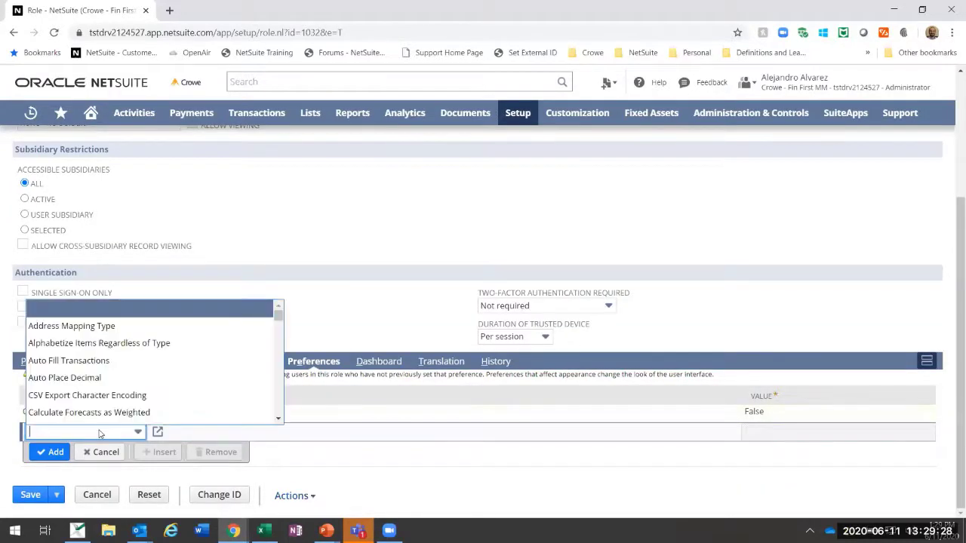
drag(277, 315, 275, 359)
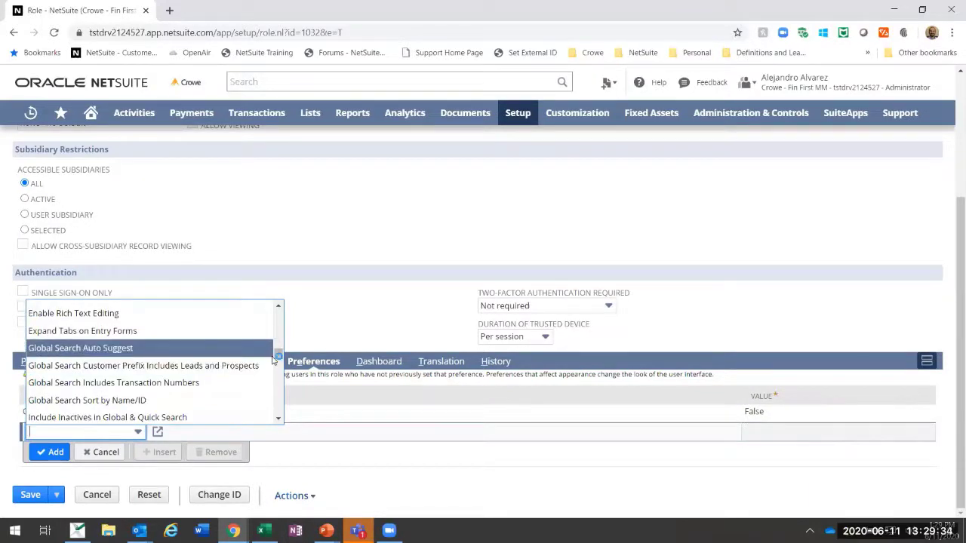
drag(277, 358, 276, 369)
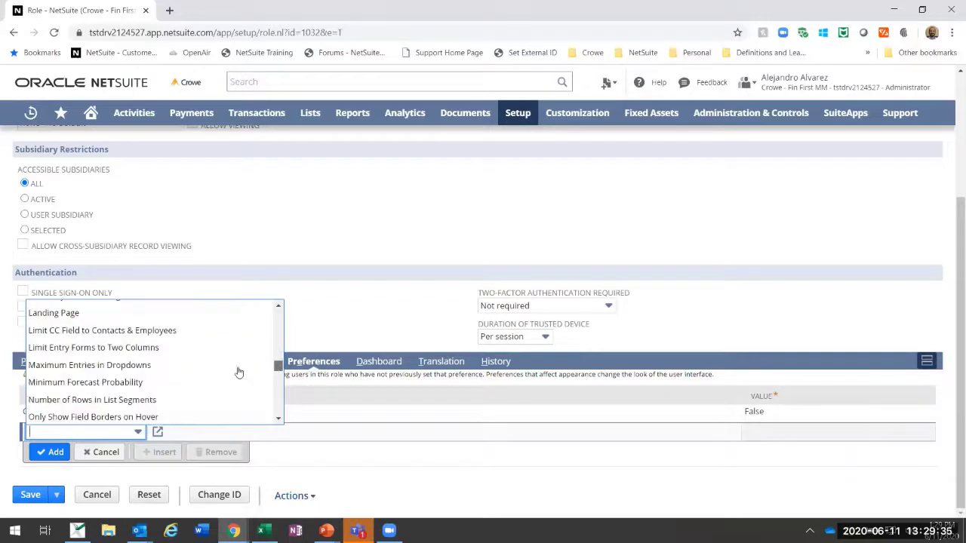
click(152, 382)
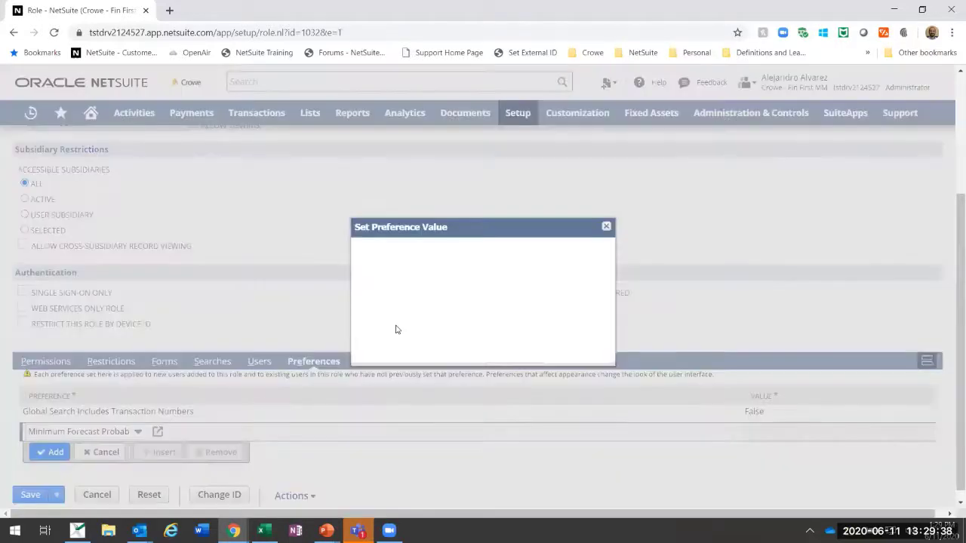
click(427, 260)
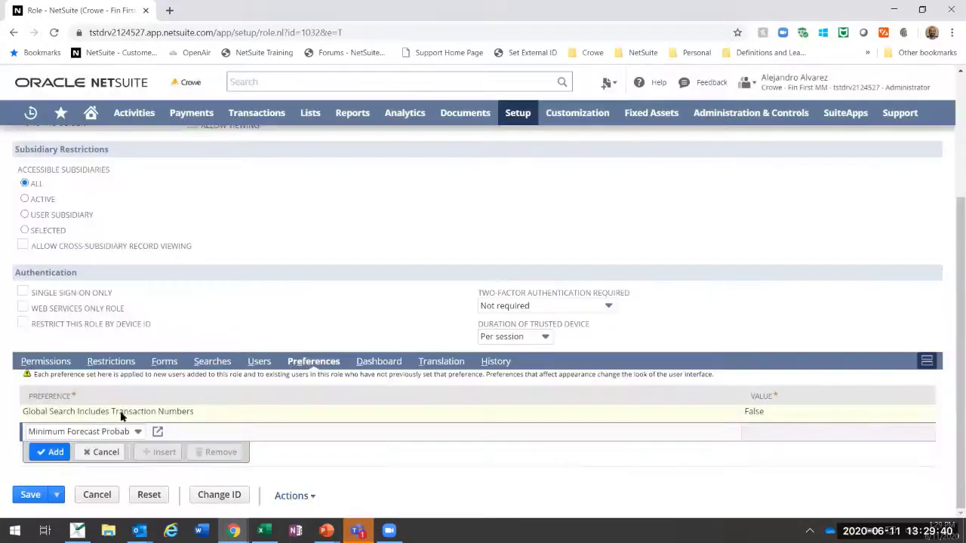
click(101, 452)
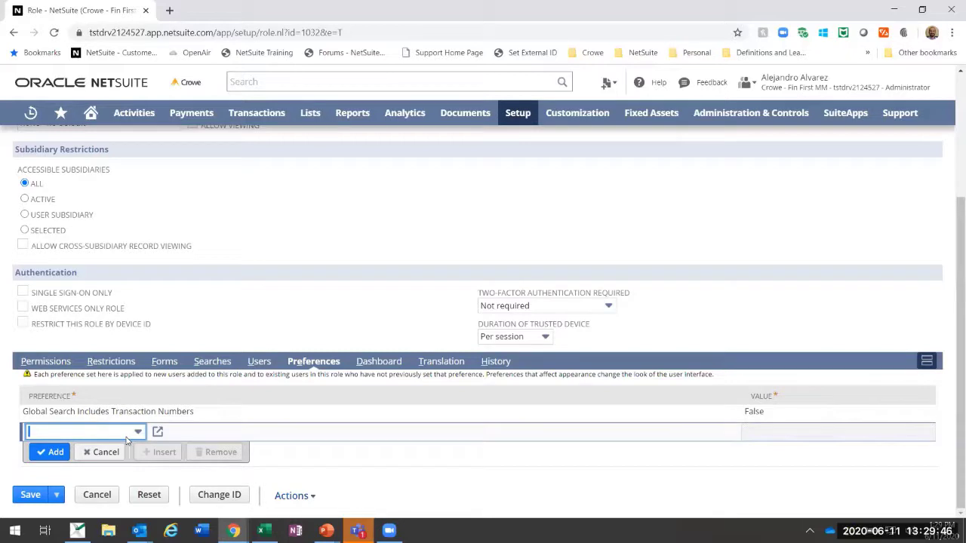
- Add the Calculate Forecasts as Weighted preference to the role and enable it
click(121, 427)
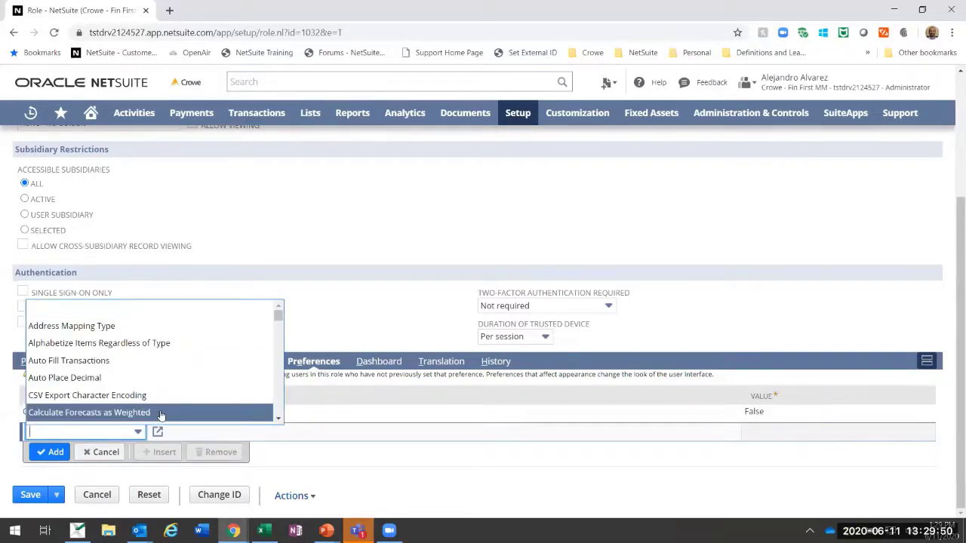
scroll(157, 415, down, 3)
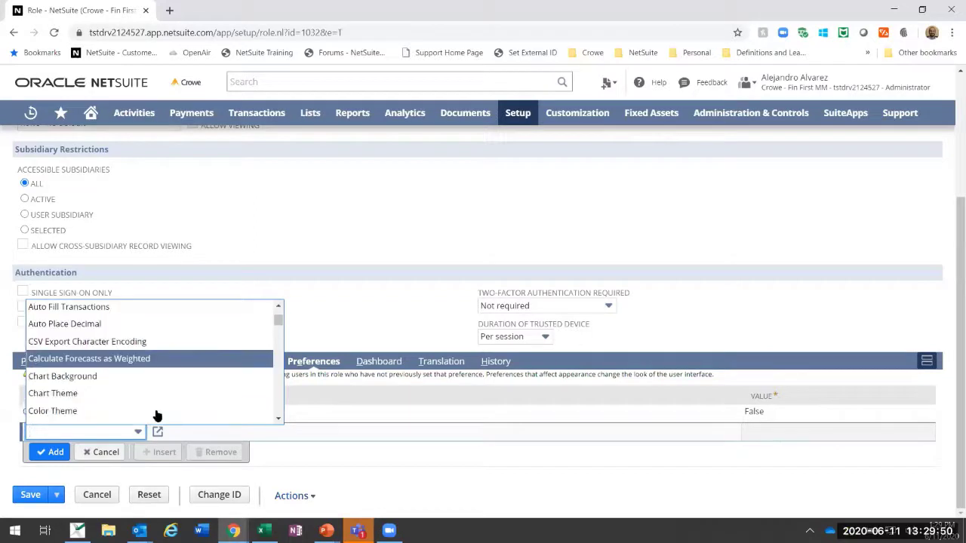
click(156, 353)
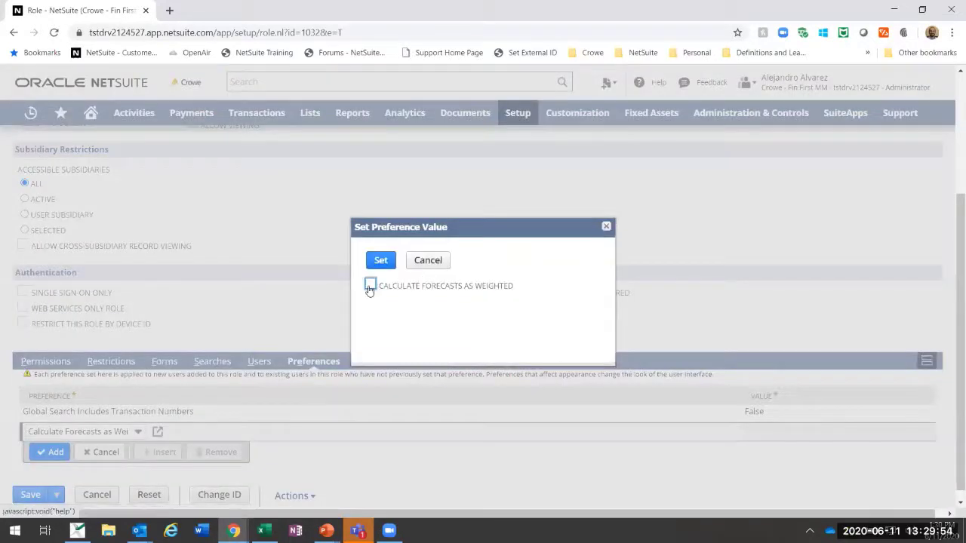
scroll(227, 295, up, 3)
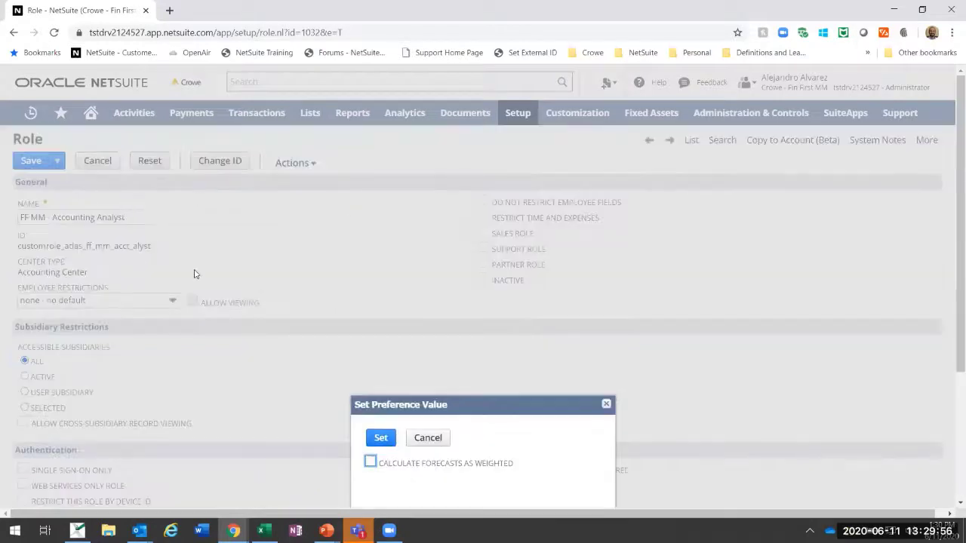
scroll(249, 280, down, 3)
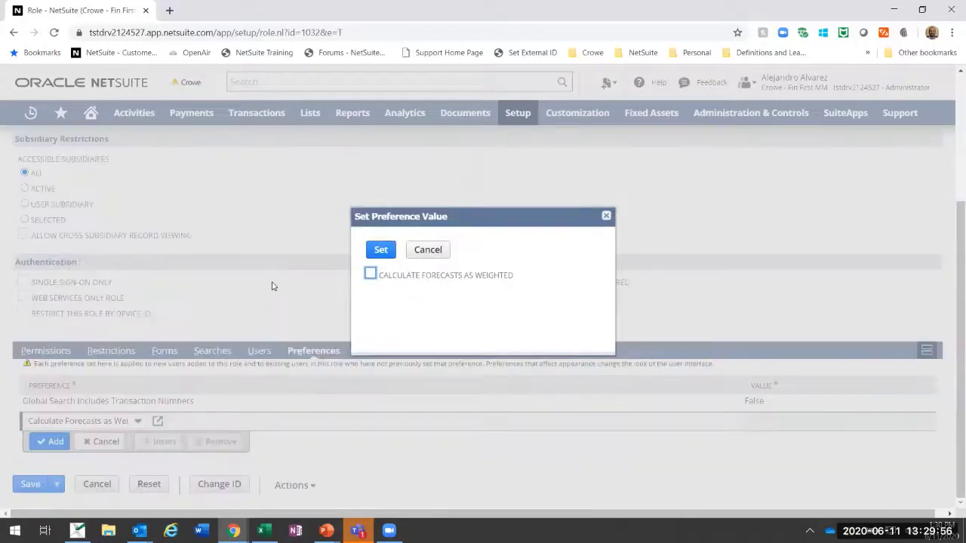
click(370, 274)
click(381, 249)
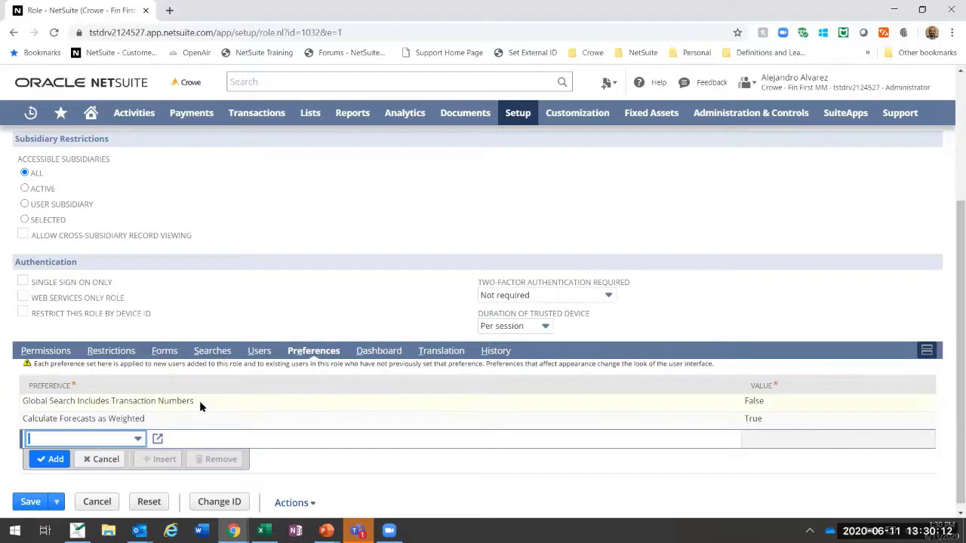
- Review the role's published dashboard and its translation settings
click(375, 352)
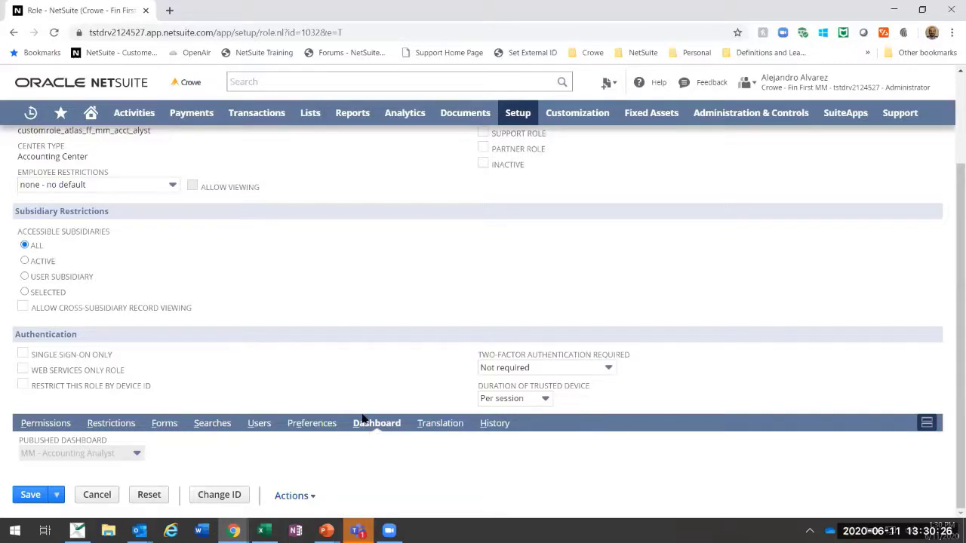
scroll(361, 418, up, 1)
scroll(361, 419, up, 2)
scroll(362, 360, down, 2)
click(433, 424)
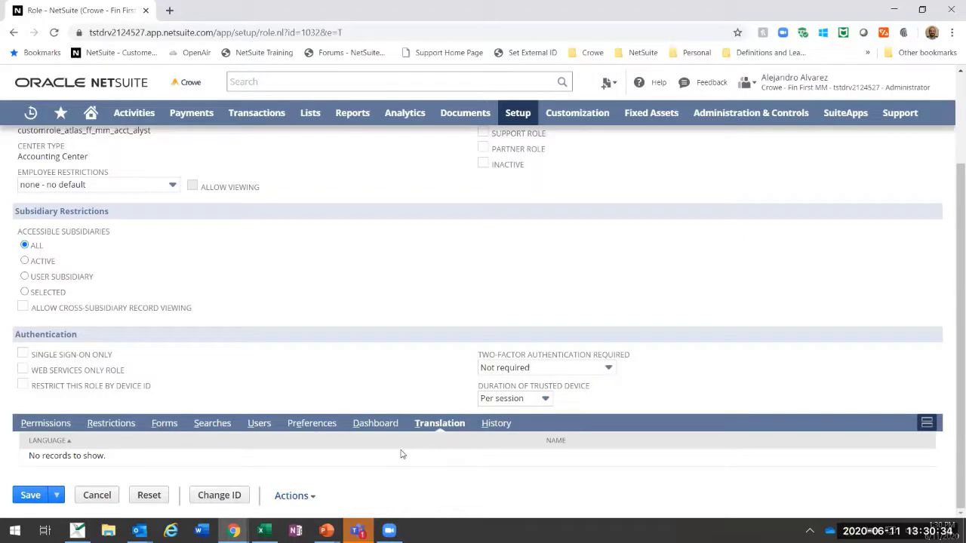
- Examine the role's history of permission changes
click(494, 424)
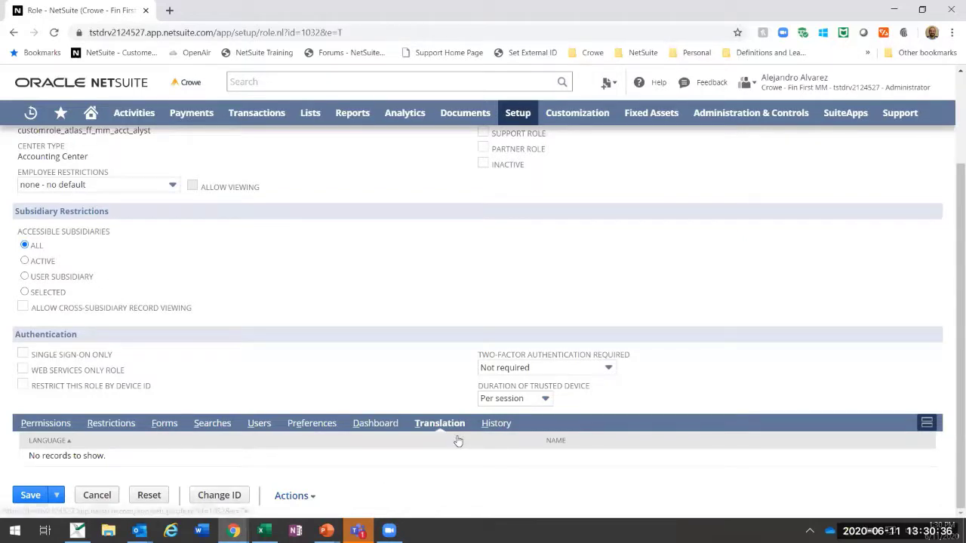
scroll(240, 405, down, 5)
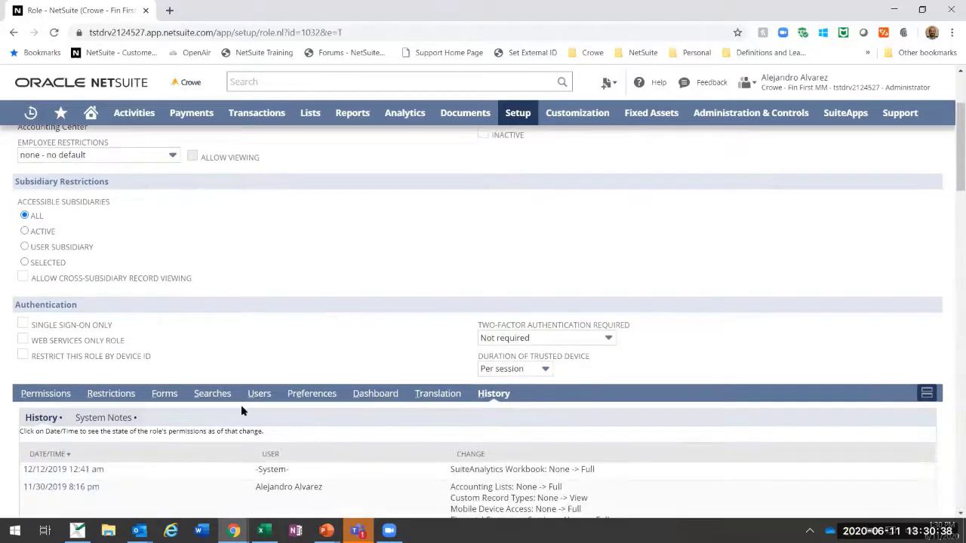
scroll(216, 355, up, 3)
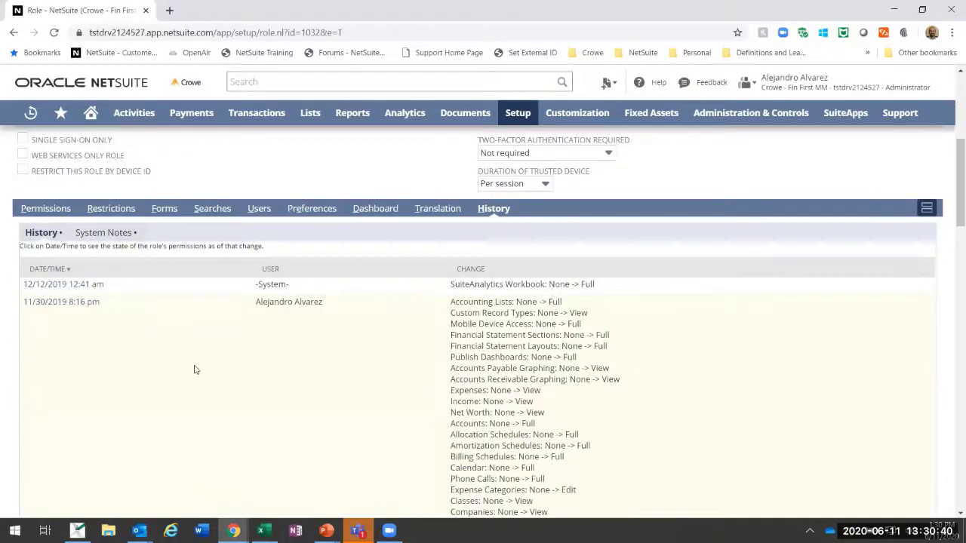
scroll(241, 369, down, 5)
scroll(249, 370, down, 15)
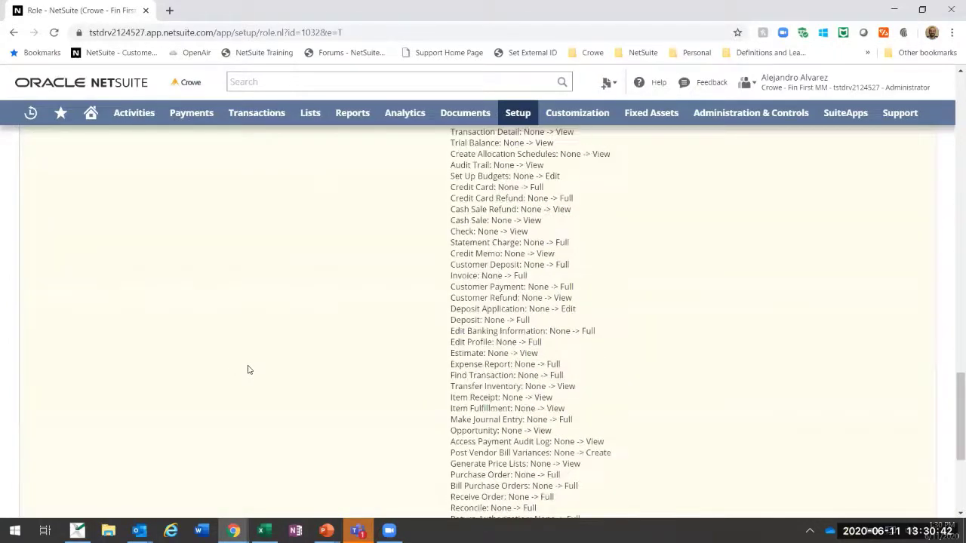
- Review the system notes in the role's history
scroll(249, 370, up, 20)
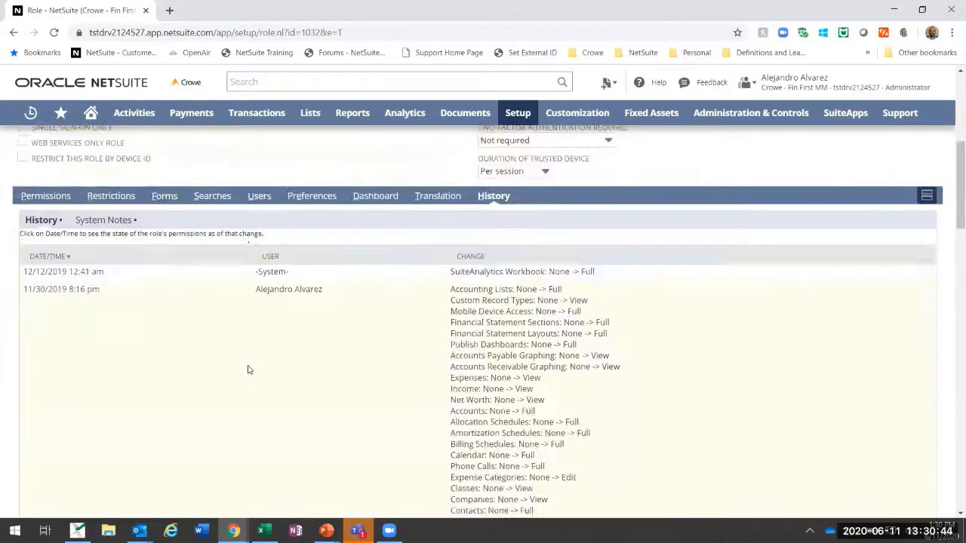
click(117, 347)
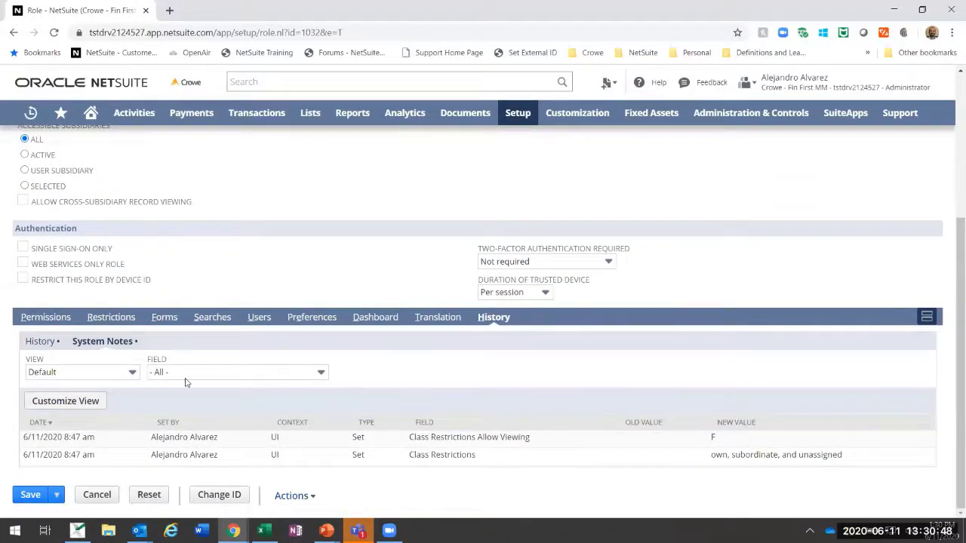
scroll(186, 381, up, 5)
click(96, 161)
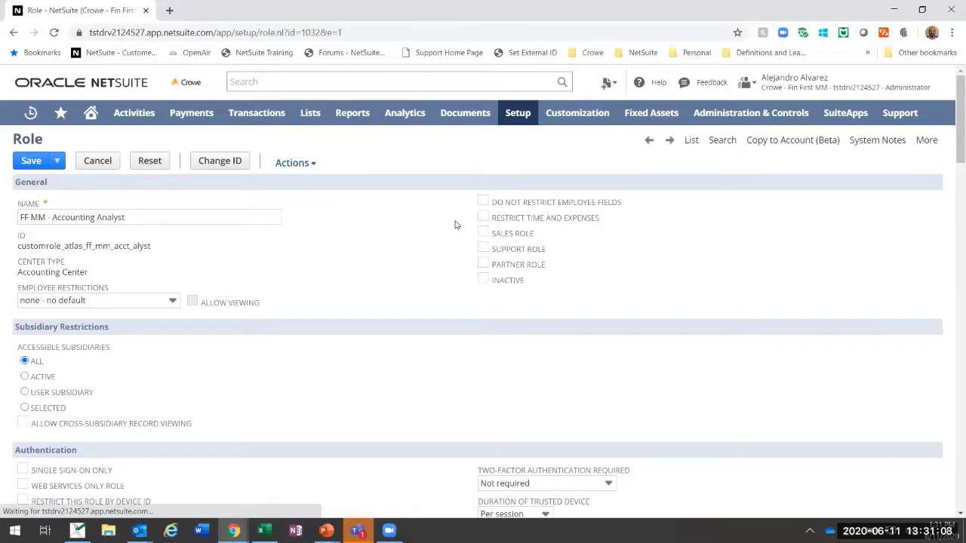
- Open the list of custom transaction forms in a separate browser tab and switch to it
mouse_move(517, 114)
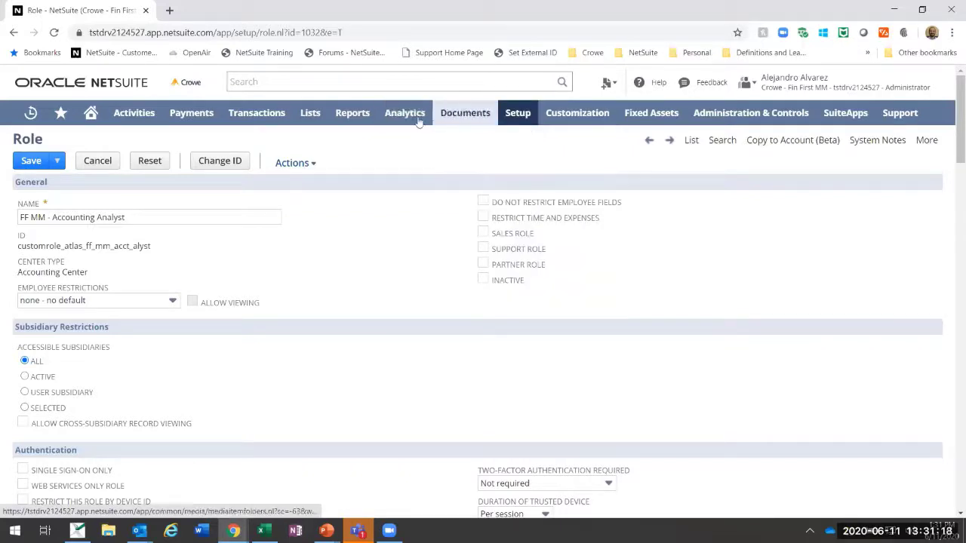
mouse_move(571, 113)
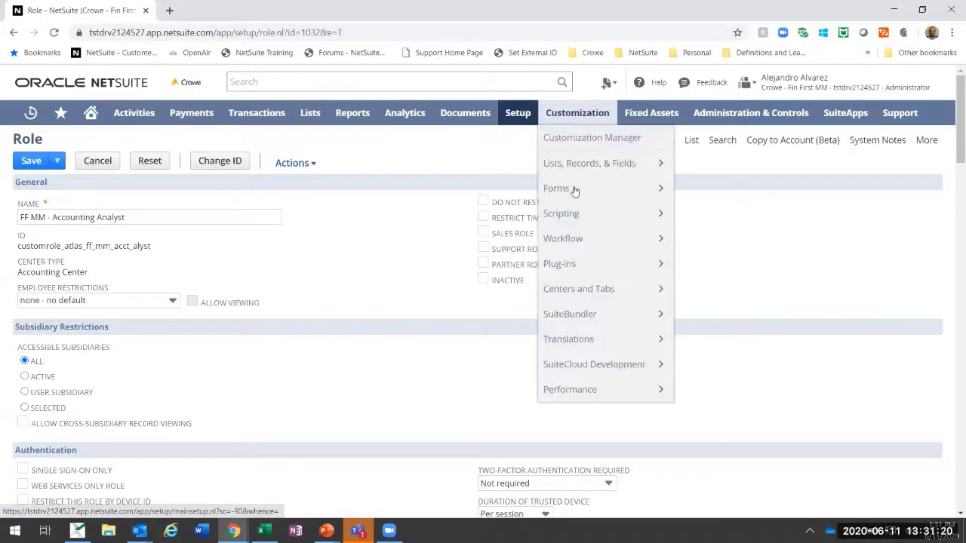
mouse_move(574, 191)
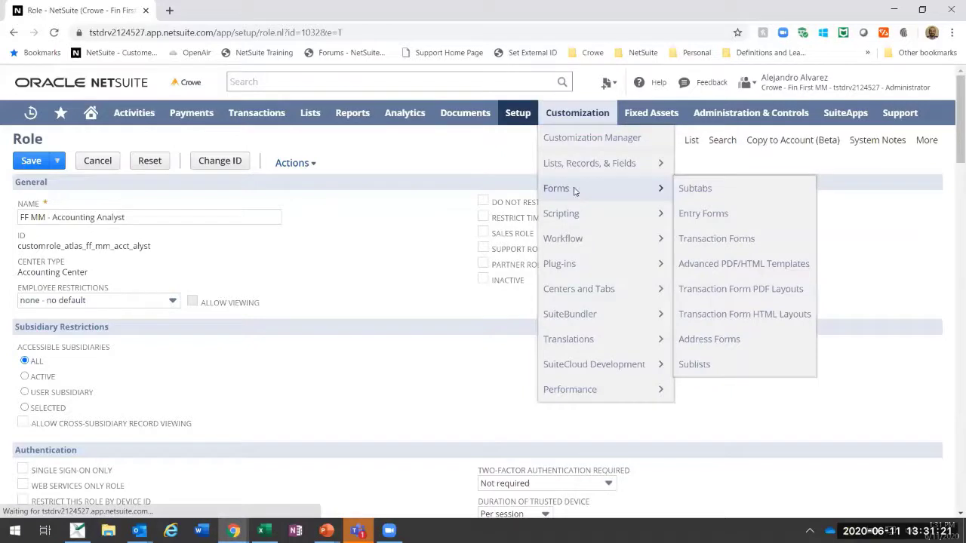
right_click(703, 243)
click(725, 250)
click(277, 15)
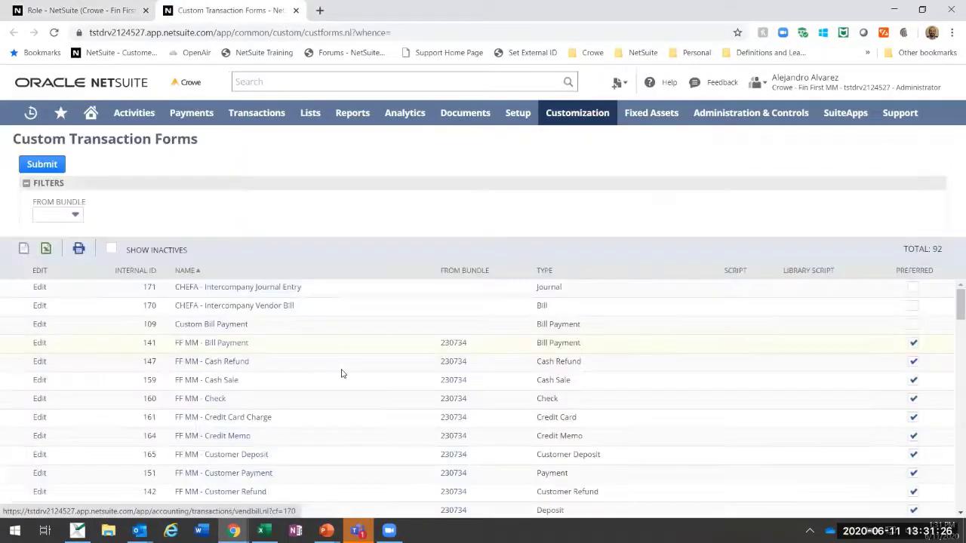
- Open the FF MM - Credit Memo custom transaction form for editing
scroll(343, 374, down, 2)
scroll(317, 375, up, 1)
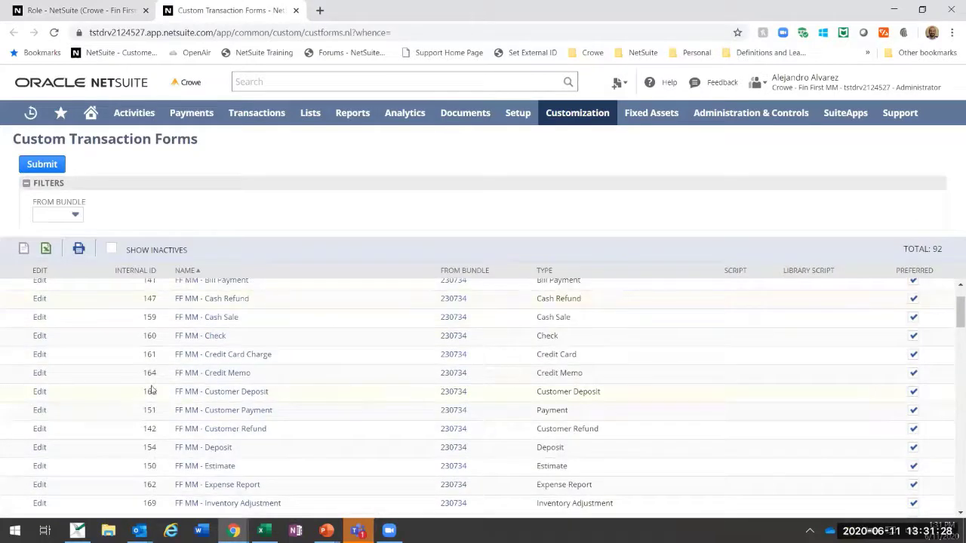
click(40, 374)
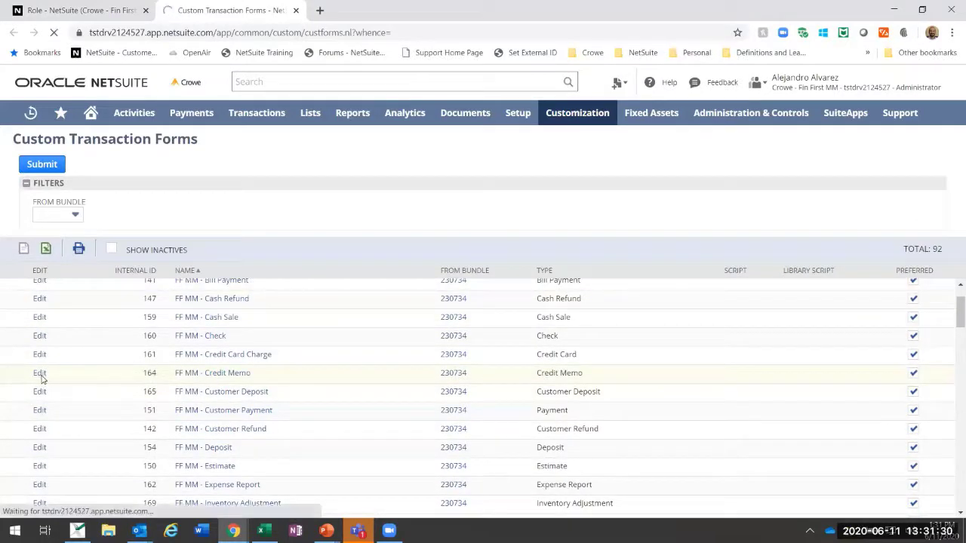
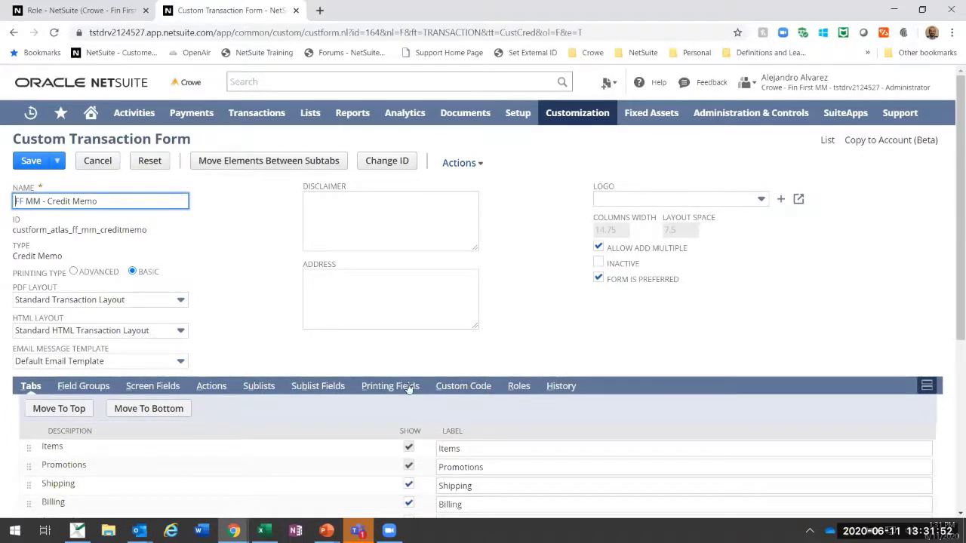
- Examine the roles for which the credit memo form can be made preferred, including their center types and internal IDs
click(519, 387)
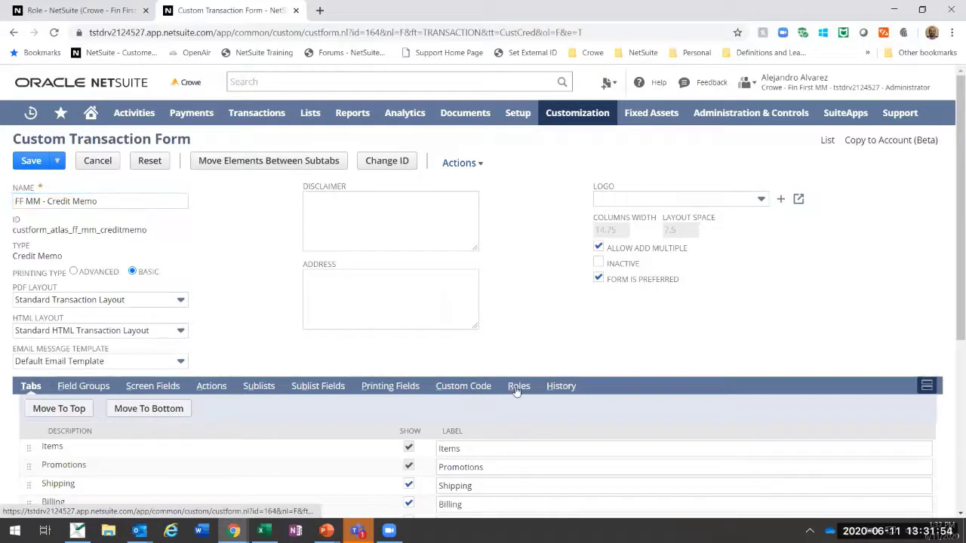
scroll(519, 385, down, 3)
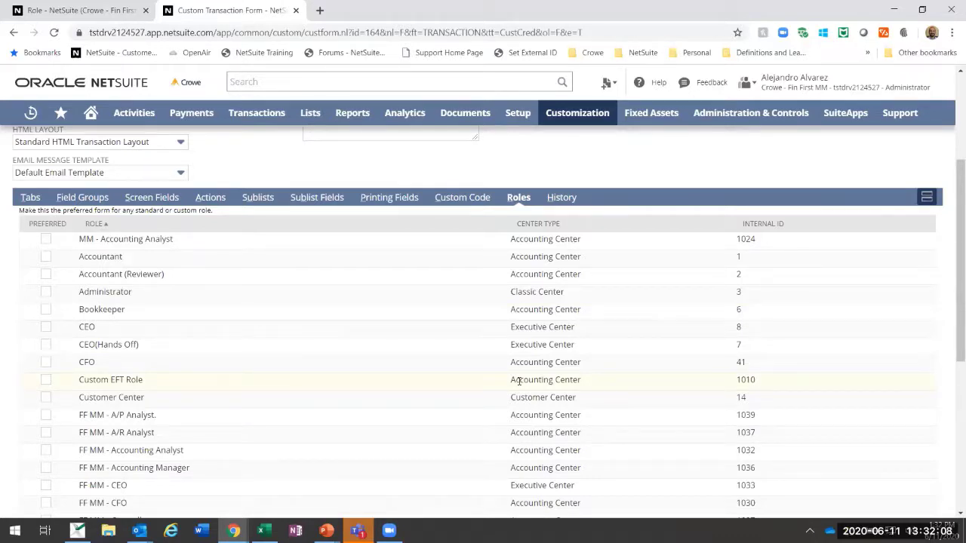
scroll(519, 381, up, 3)
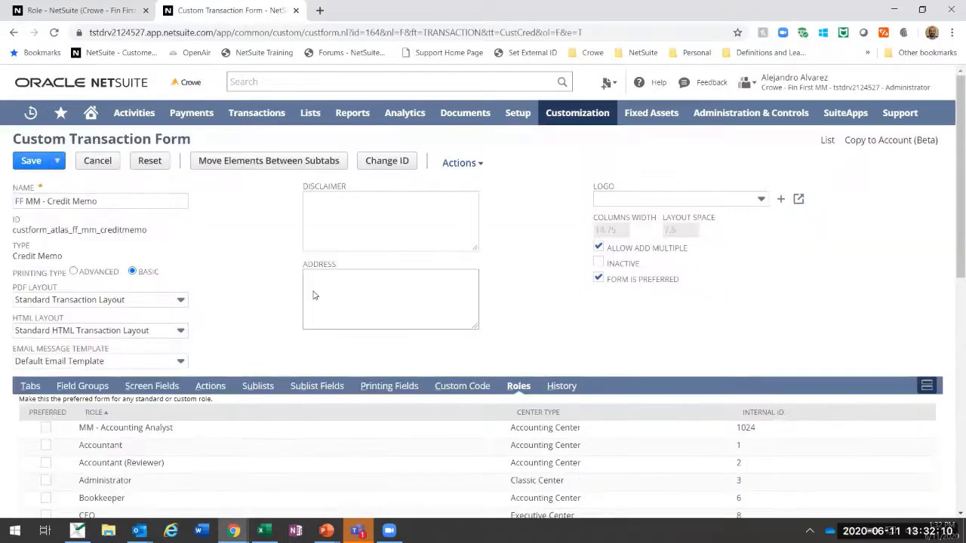
scroll(180, 282, down, 3)
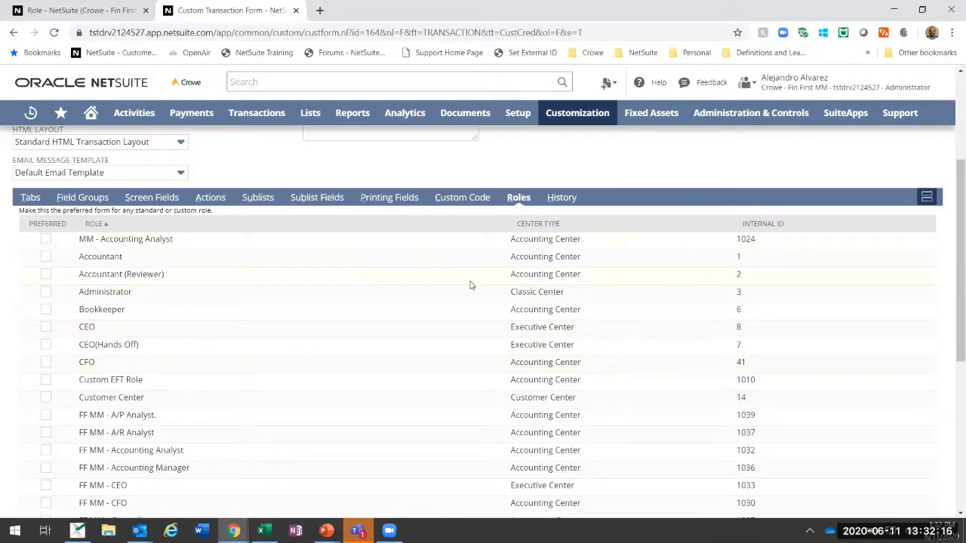
scroll(52, 261, down, 3)
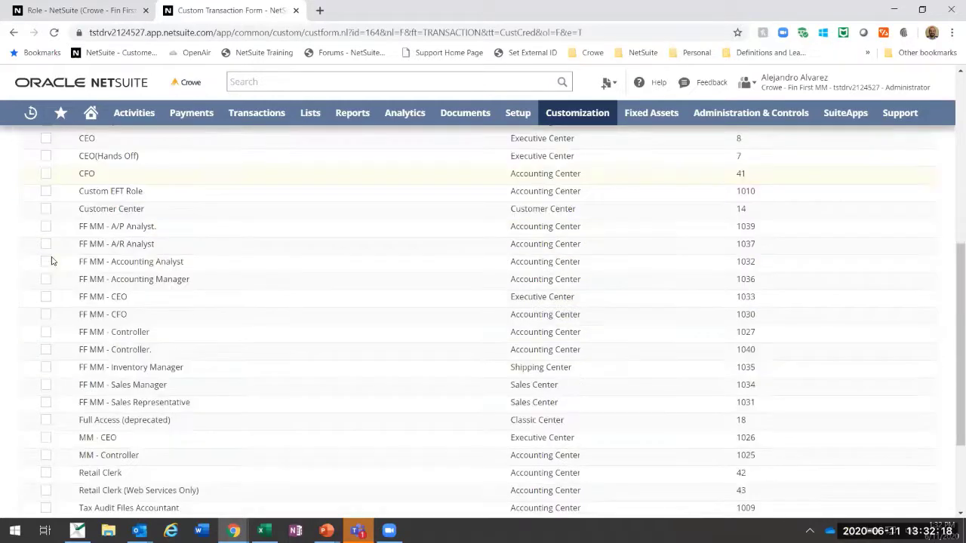
scroll(52, 261, down, 2)
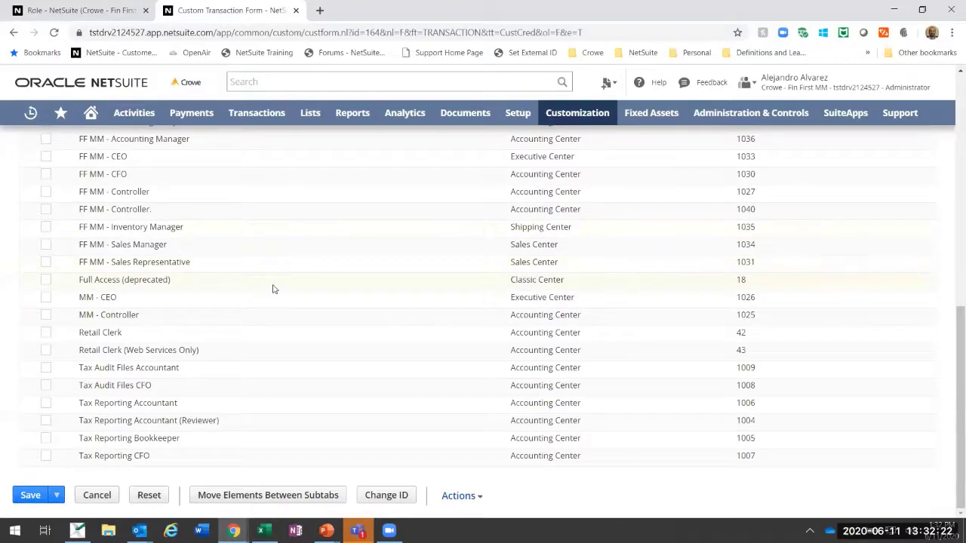
scroll(159, 239, up, 1)
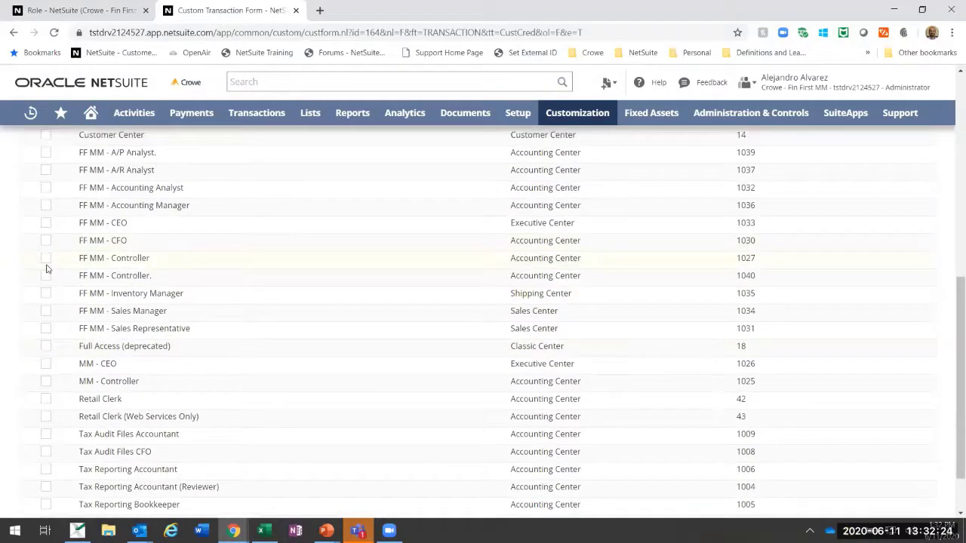
scroll(47, 260, up, 6)
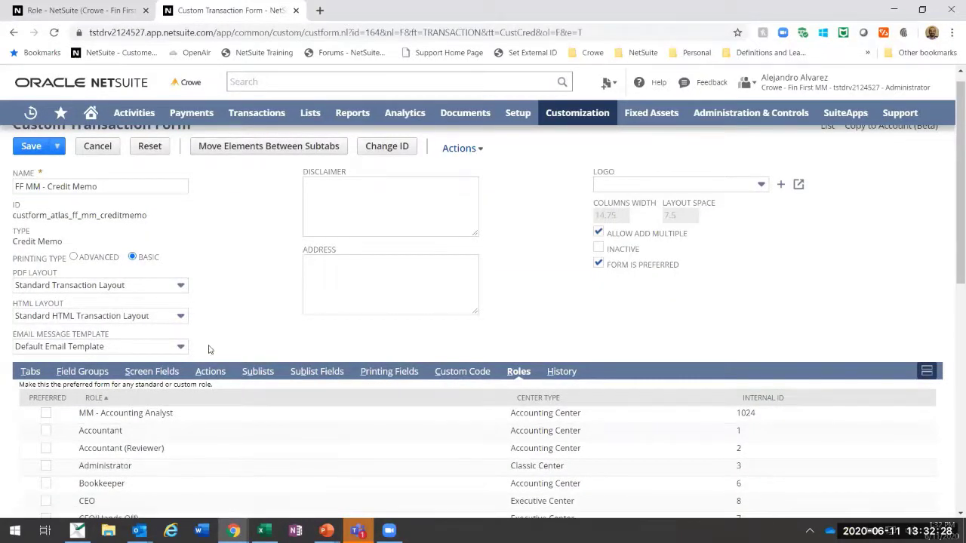
scroll(178, 271, up, 1)
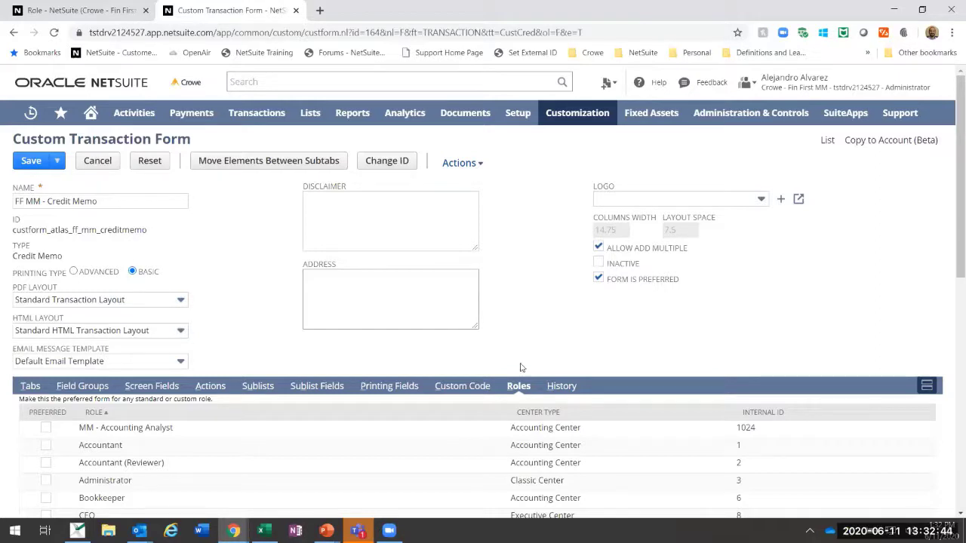
scroll(264, 402, down, 2)
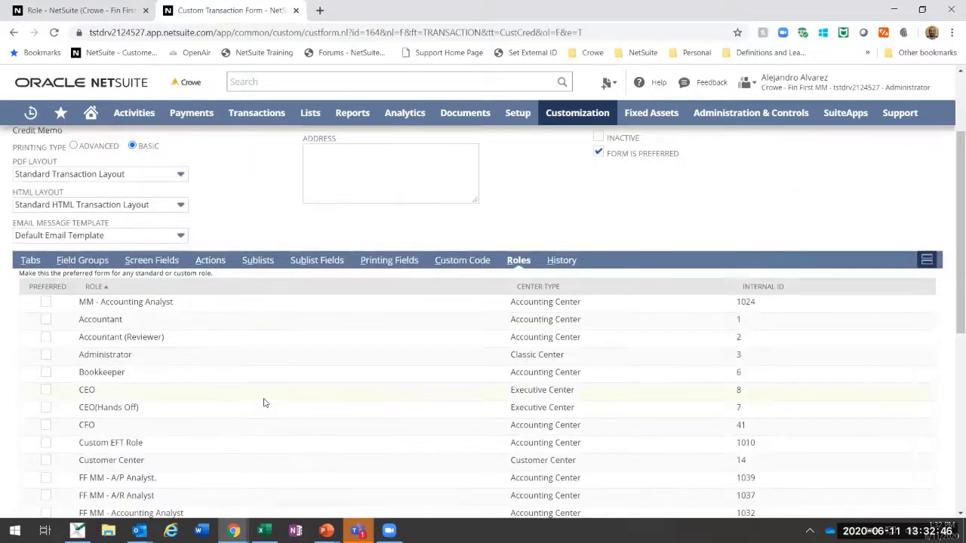
scroll(263, 402, up, 2)
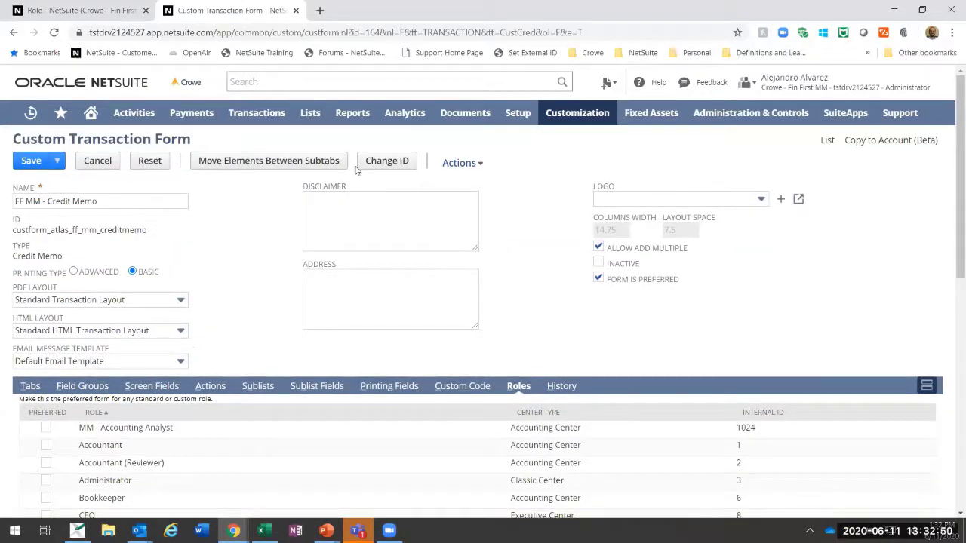
- Open the Shared Vendor Bill Error Logs field from the list of custom transaction body fields
mouse_move(518, 113)
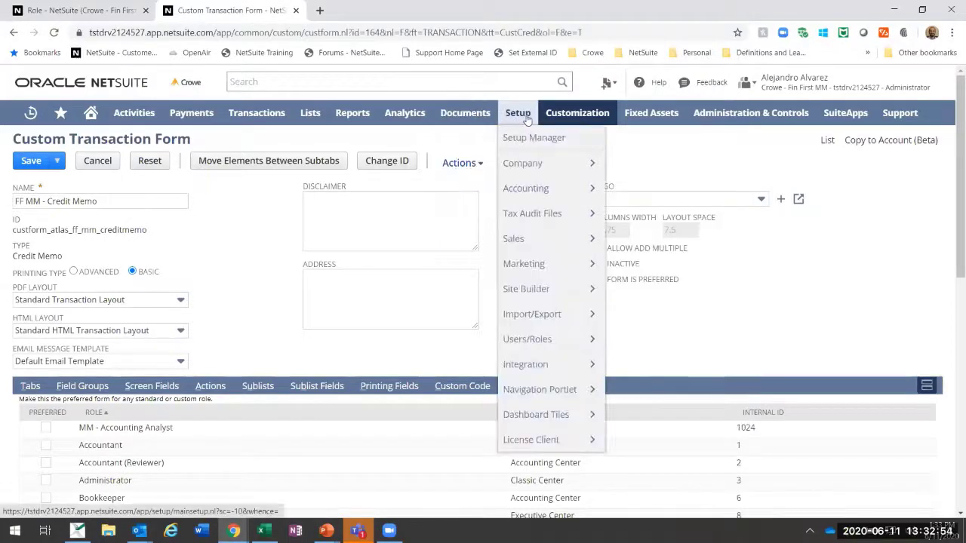
mouse_move(577, 113)
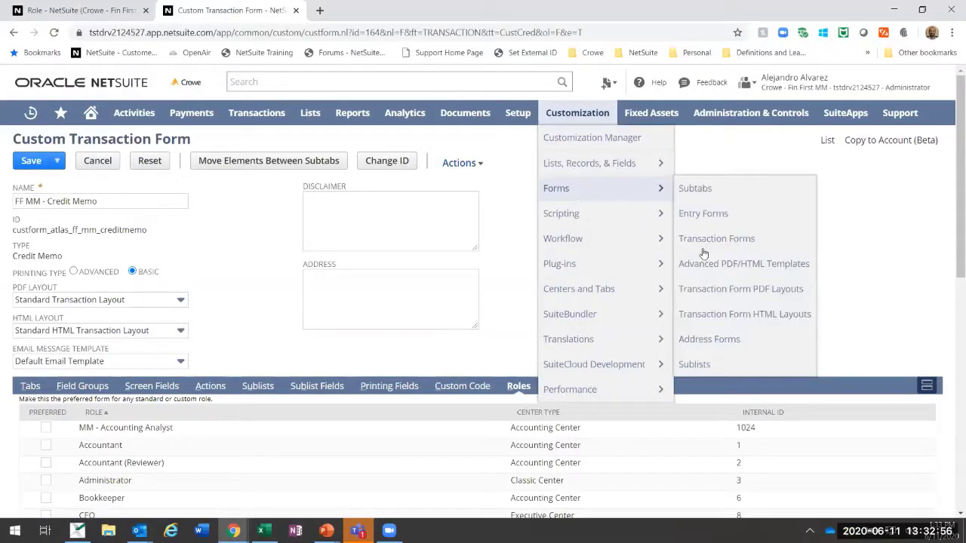
mouse_move(614, 165)
mouse_move(706, 241)
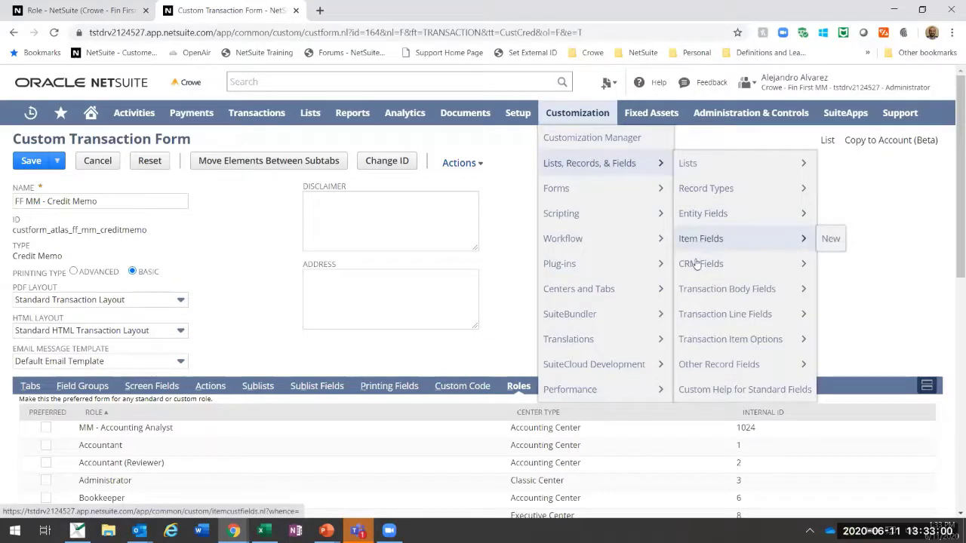
click(699, 291)
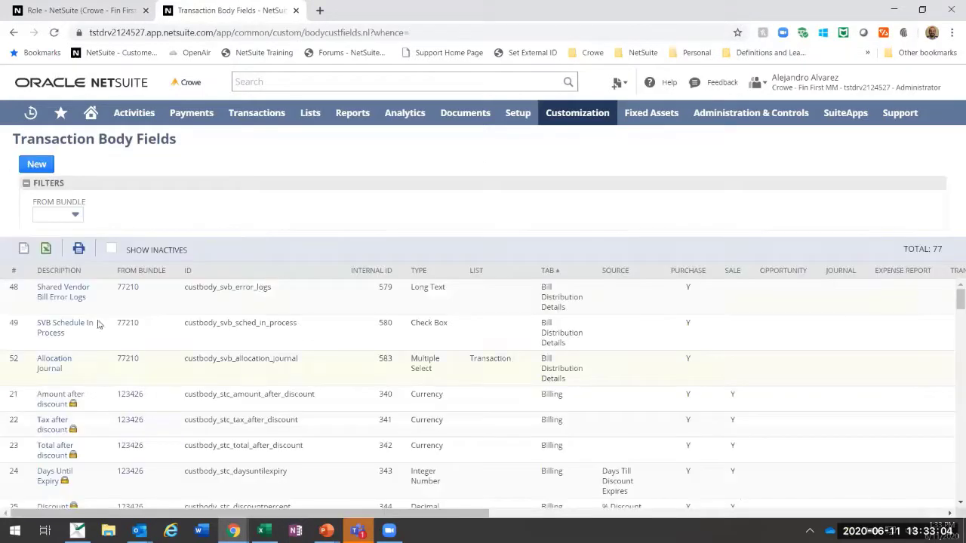
click(53, 297)
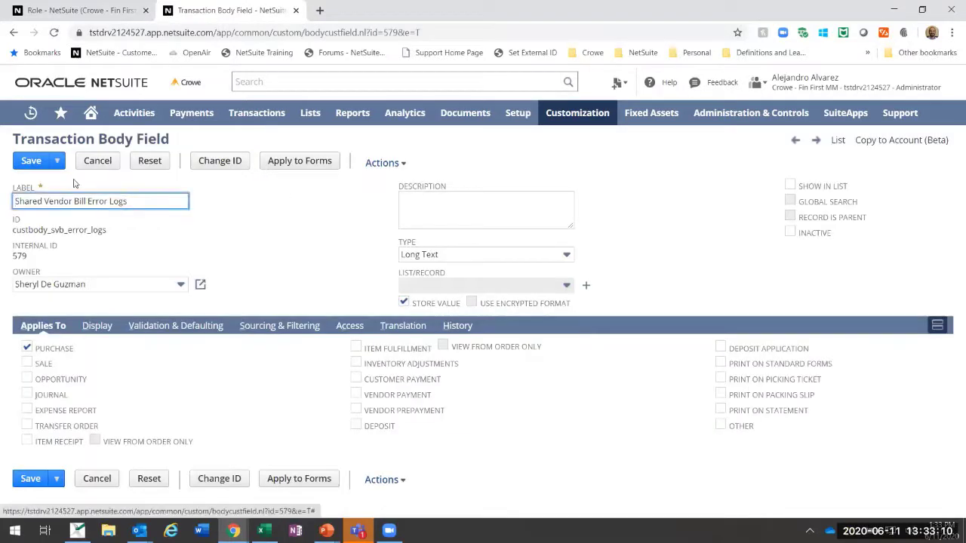
- In the field's role access settings, enter FF MM - Accounting Analyst with access level View and search/reporting level Run
click(357, 324)
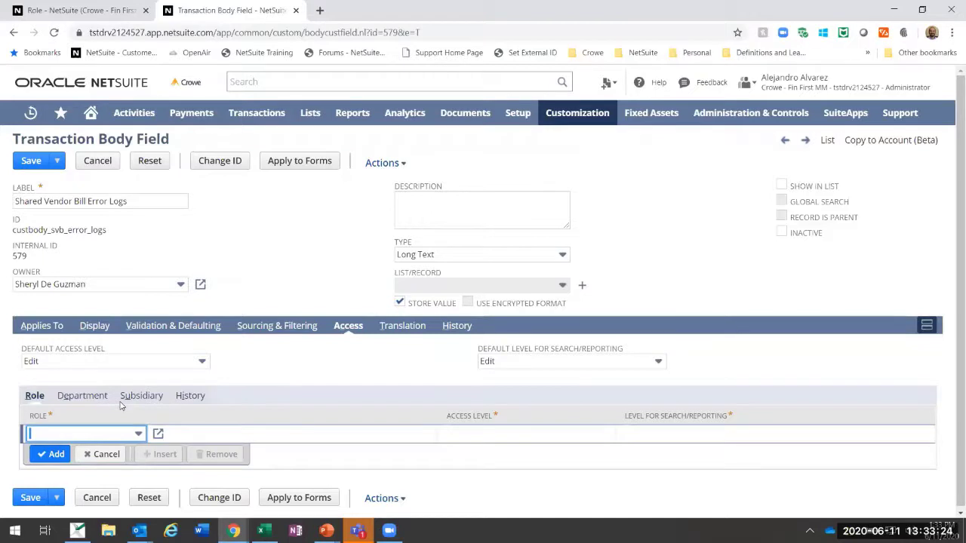
click(112, 434)
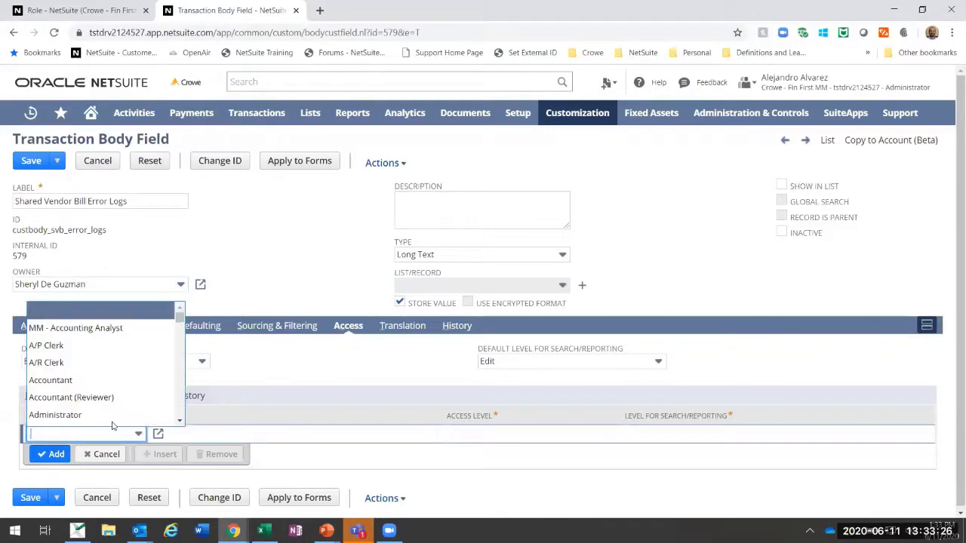
scroll(101, 388, down, 5)
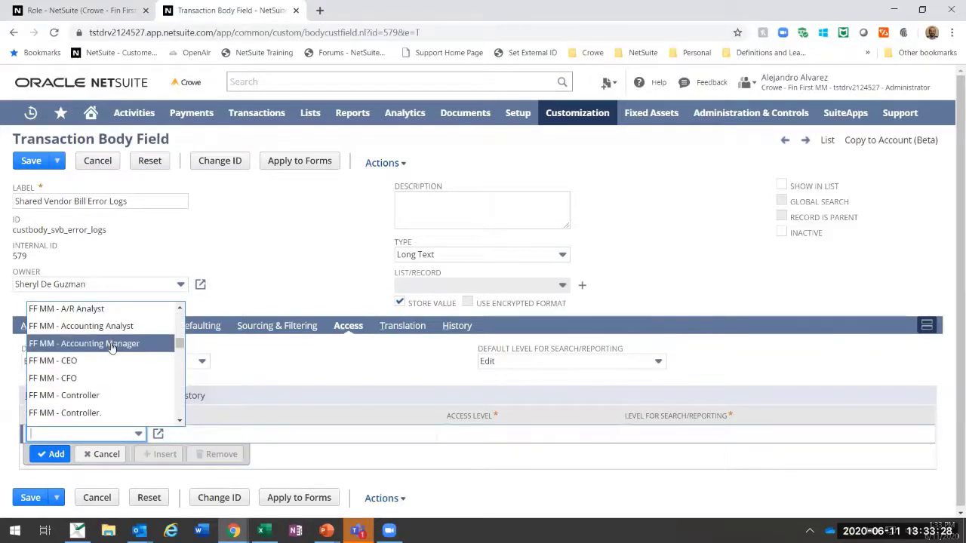
click(112, 326)
click(462, 442)
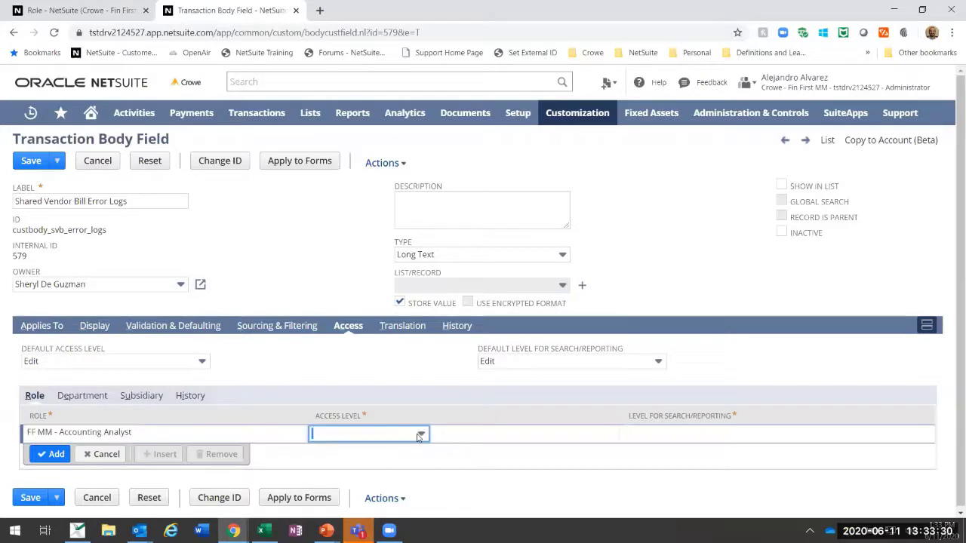
click(402, 442)
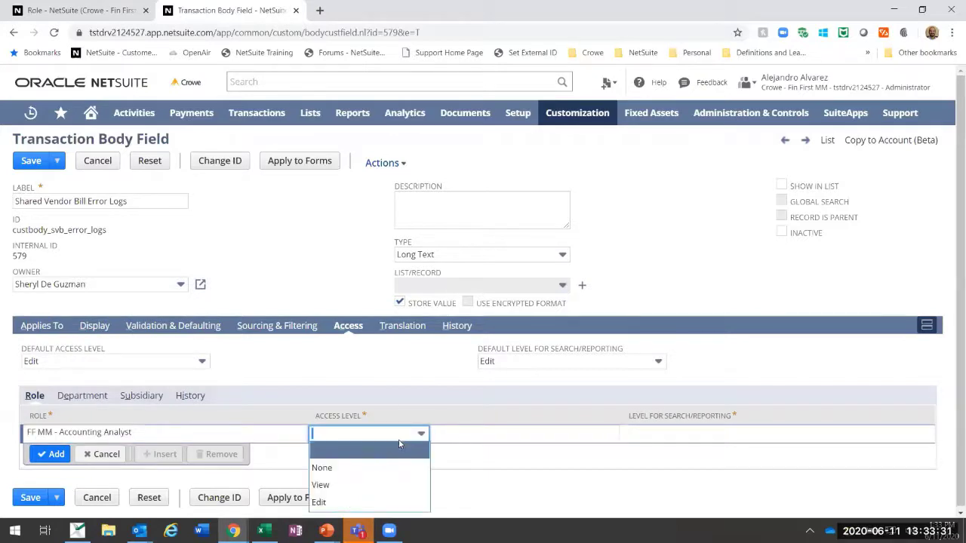
click(364, 485)
click(634, 441)
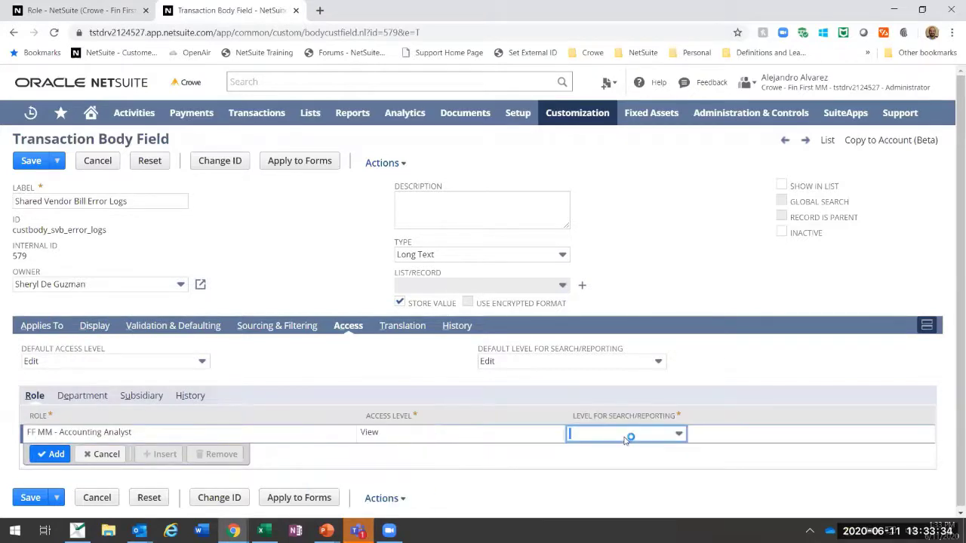
click(627, 436)
click(615, 485)
click(430, 452)
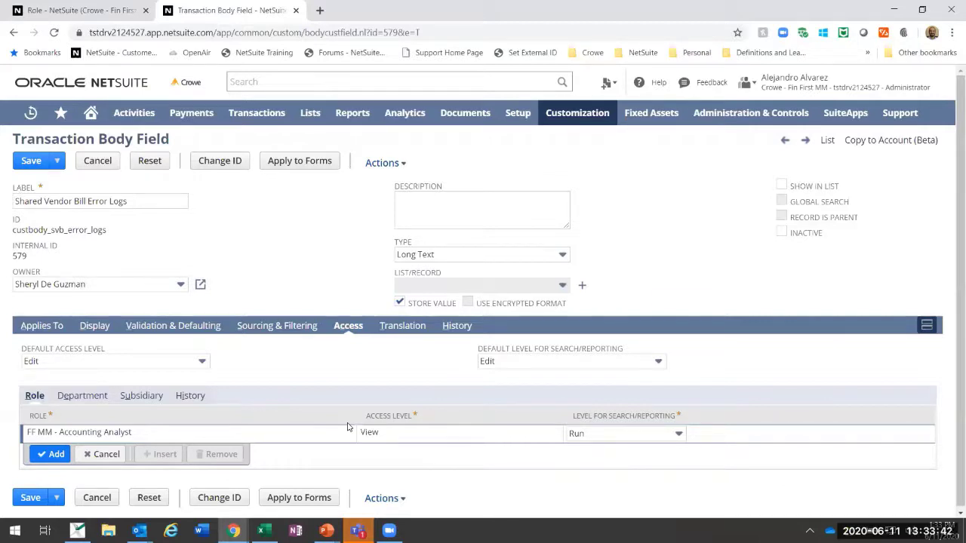
- Try the FF MM - Accounting Analyst access level at None, and change it to Edit
click(386, 435)
click(387, 436)
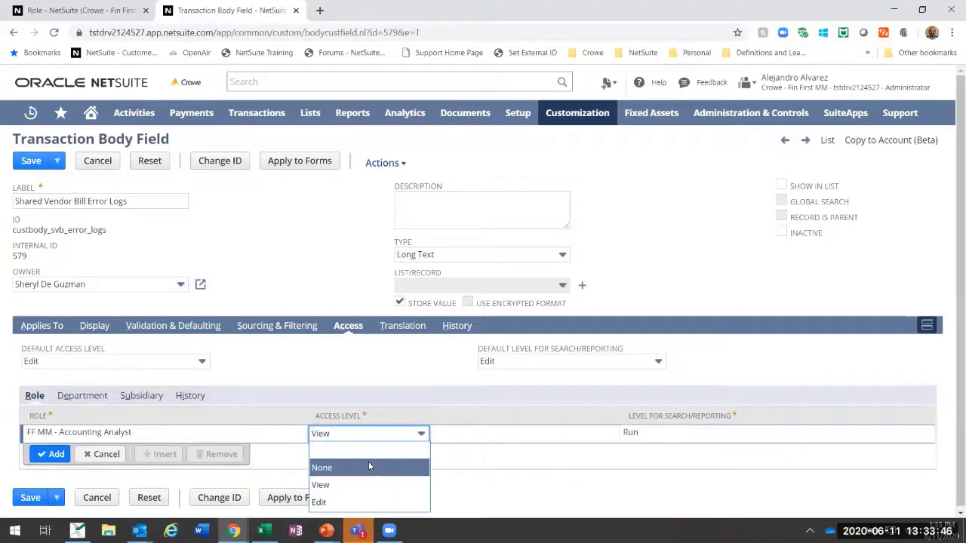
click(368, 467)
click(365, 438)
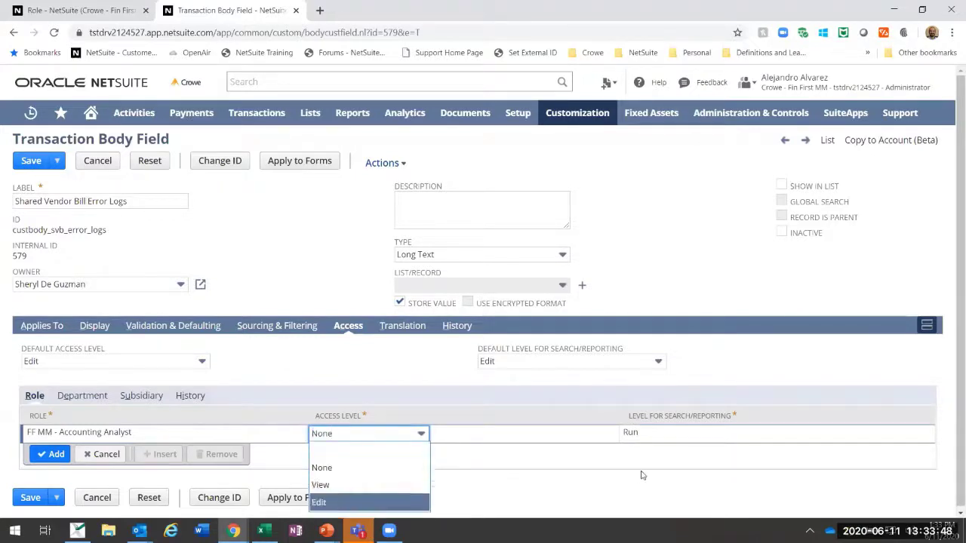
click(345, 502)
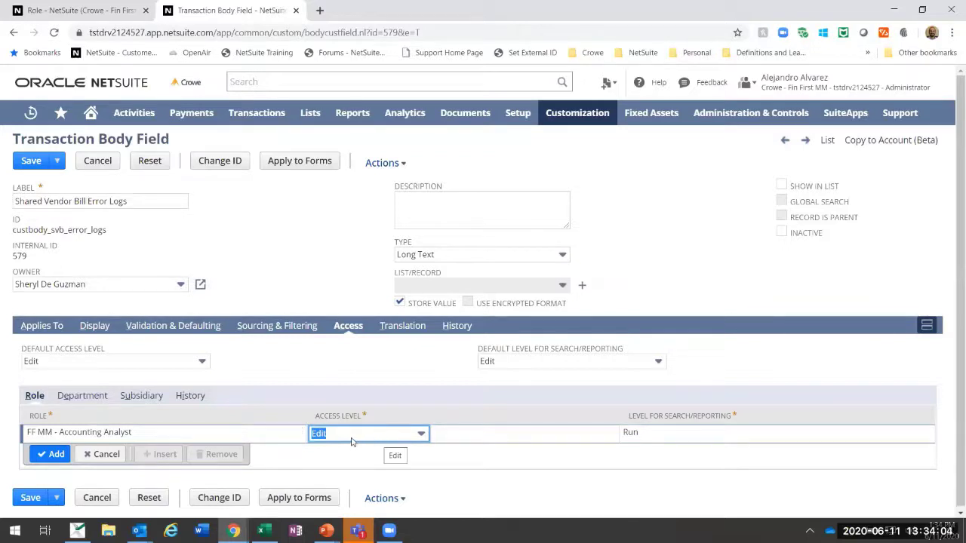
- Examine the field's access settings by department and subsidiary, and leave the field without saving
click(84, 397)
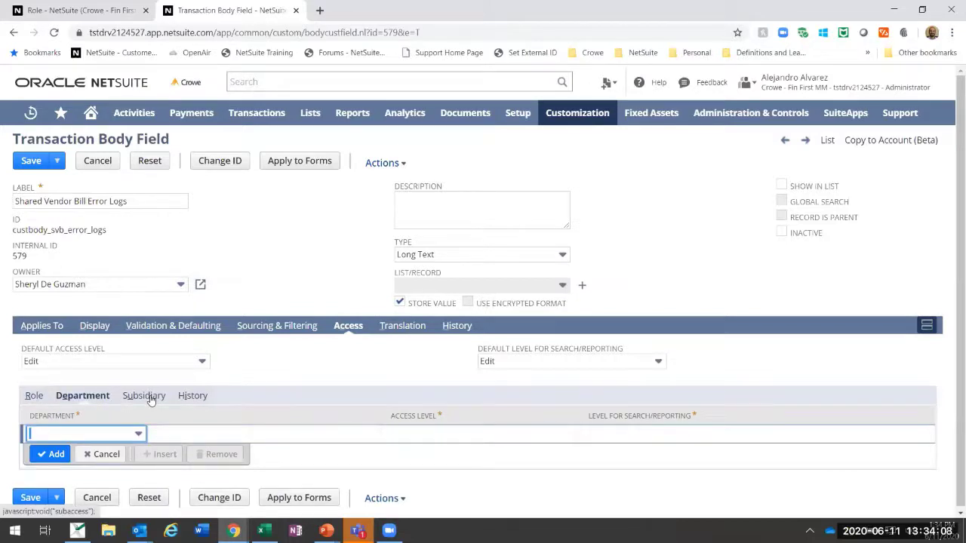
click(150, 398)
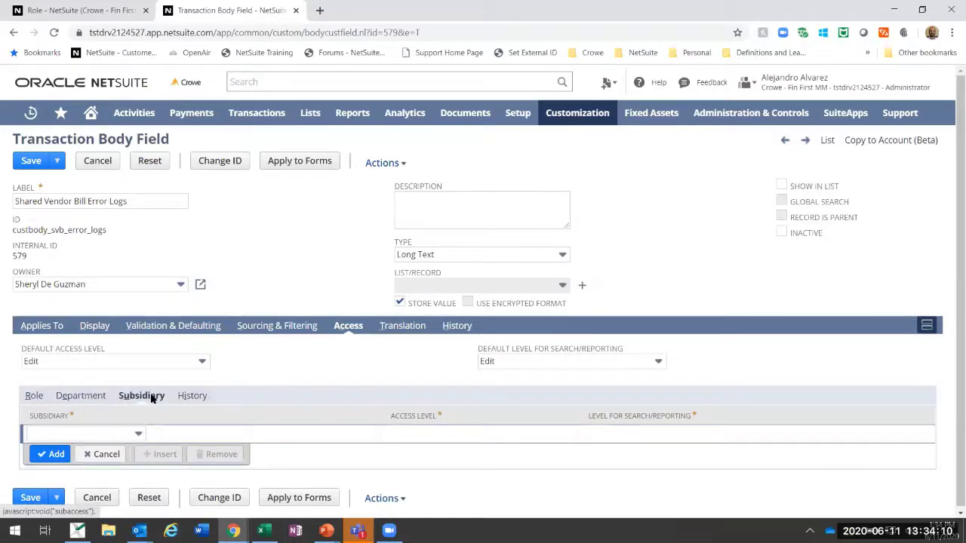
click(98, 398)
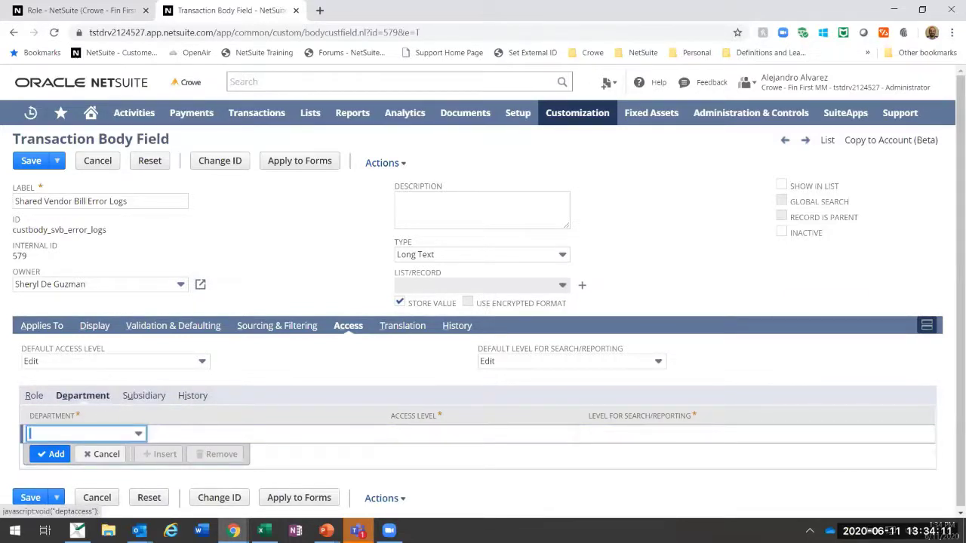
click(111, 163)
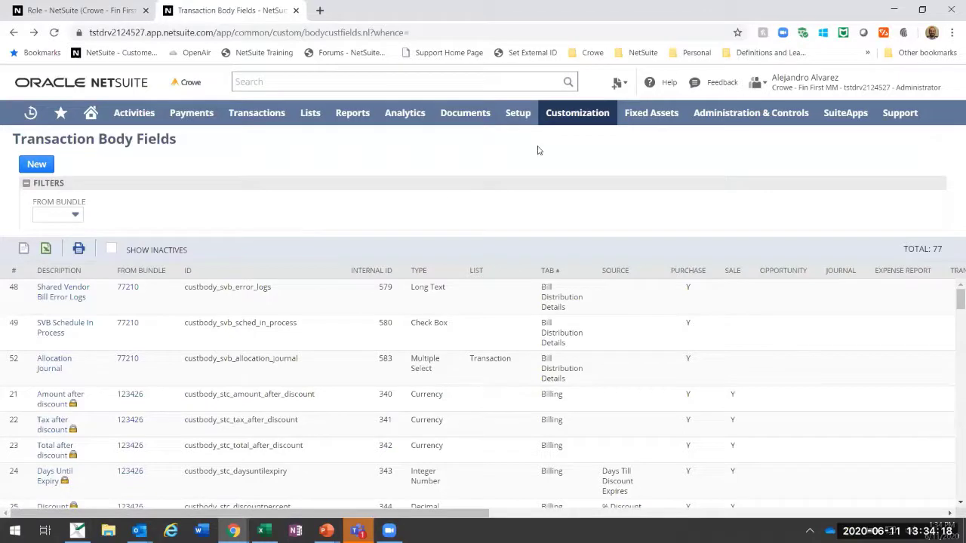
- Open the list of custom record types
mouse_move(547, 119)
mouse_move(593, 163)
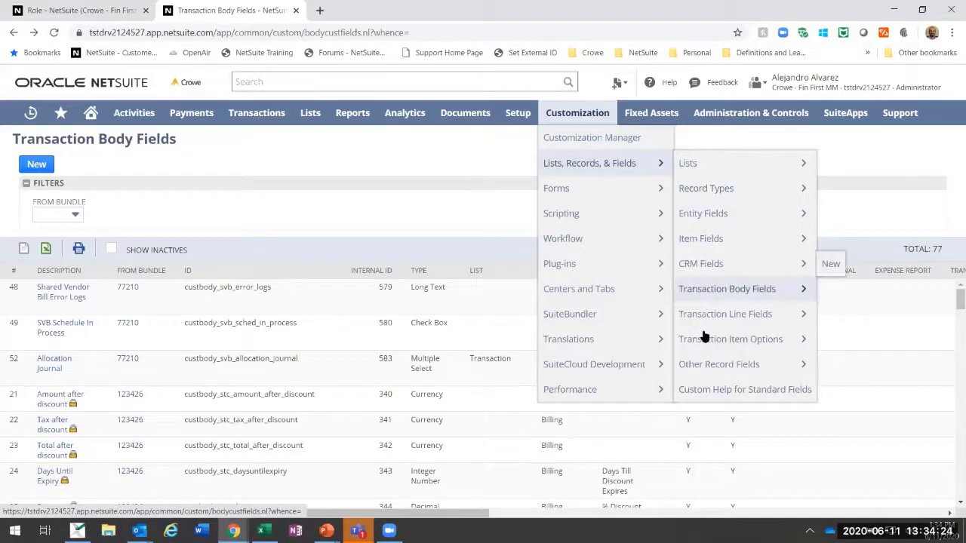
click(711, 189)
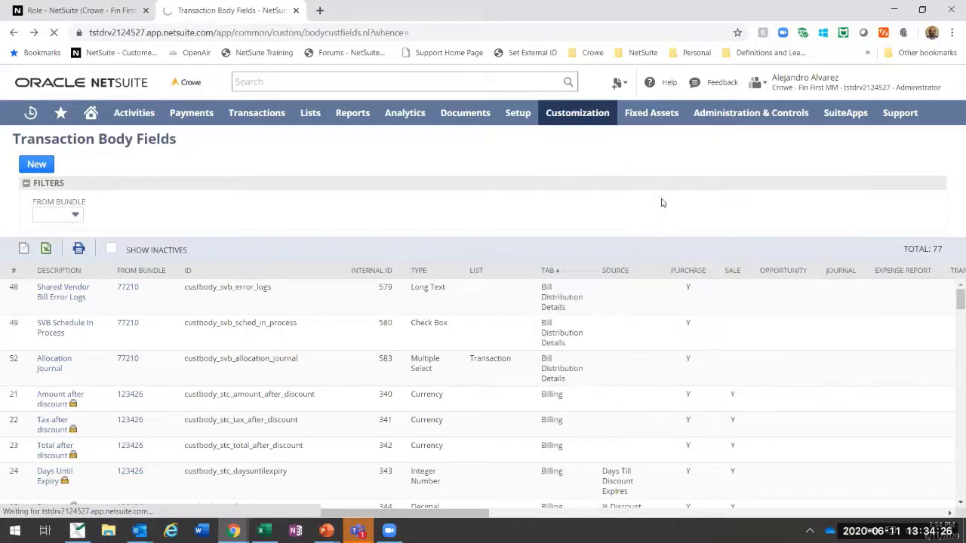
scroll(45, 430, down, 3)
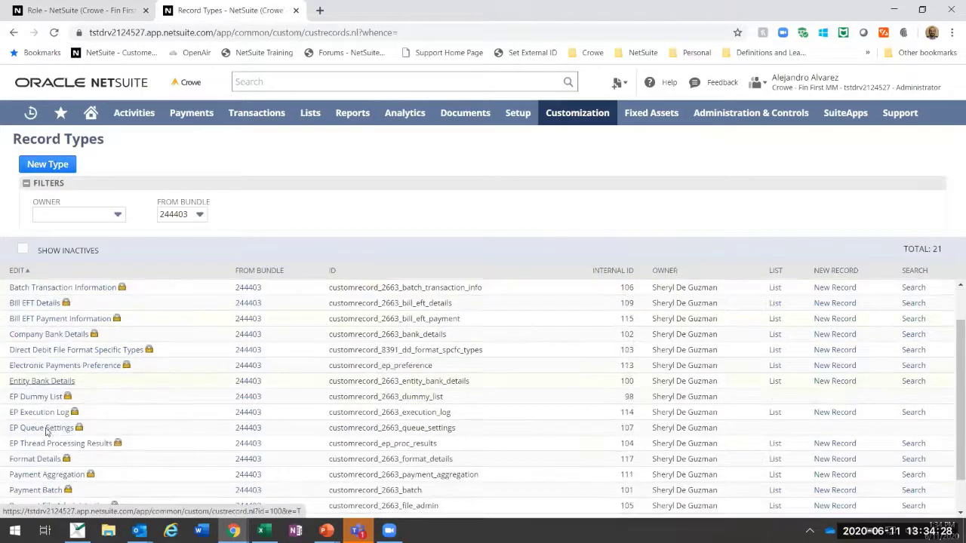
- Filter the record types list by bundle 293699
click(189, 215)
scroll(198, 249, up, 5)
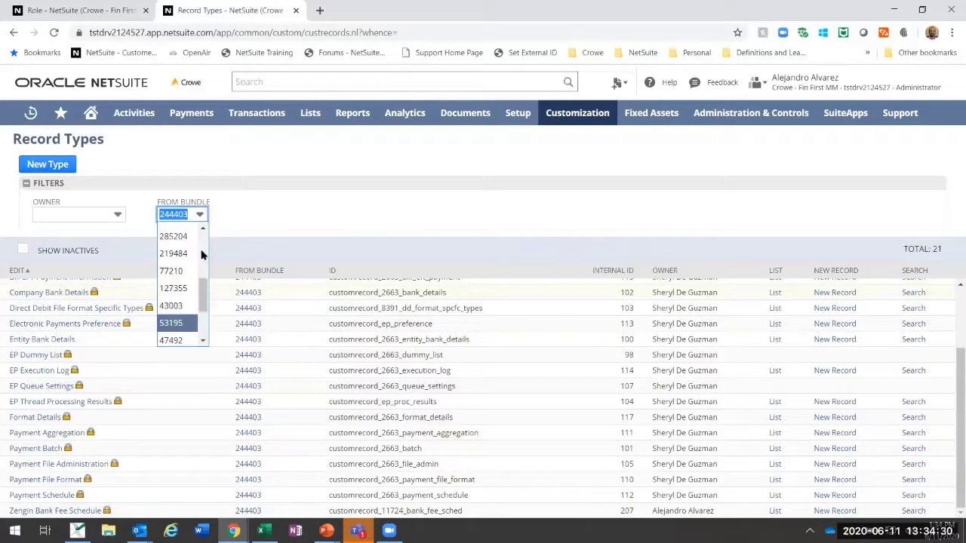
click(181, 283)
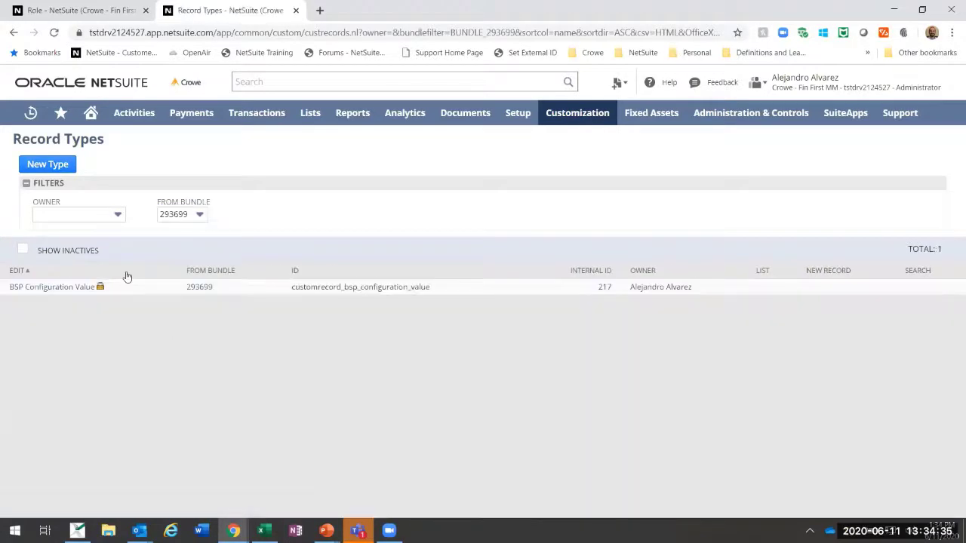
- Clear the bundle filter to list the record types from all bundles
click(202, 215)
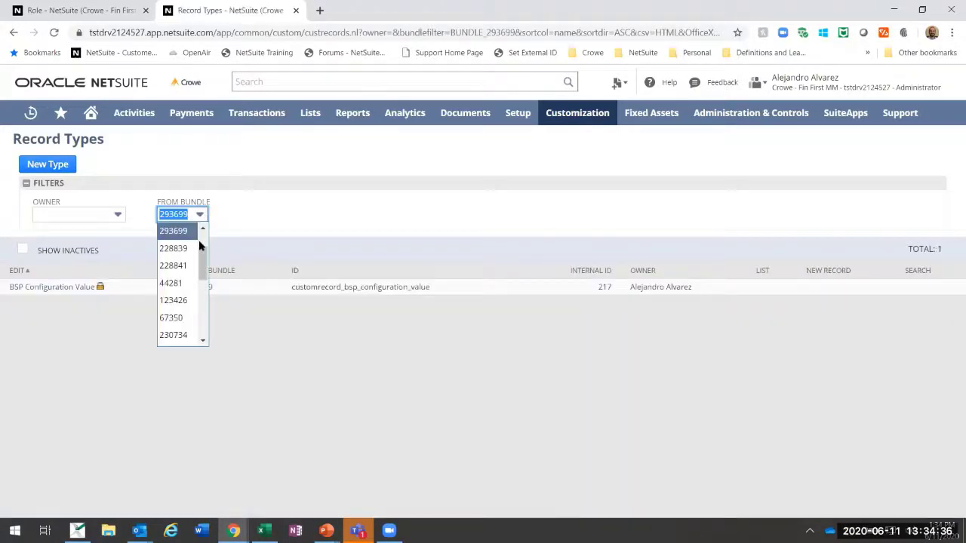
scroll(198, 240, up, 2)
click(192, 250)
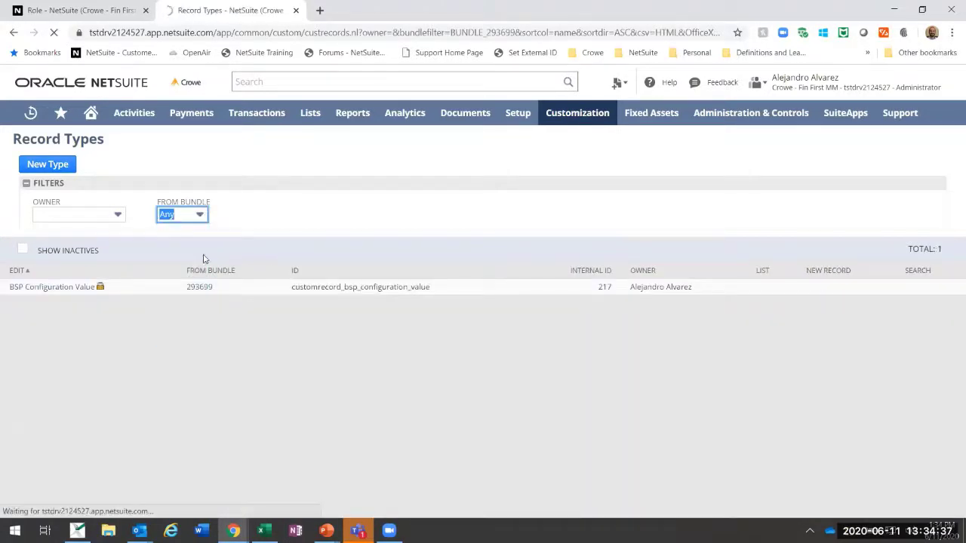
click(200, 216)
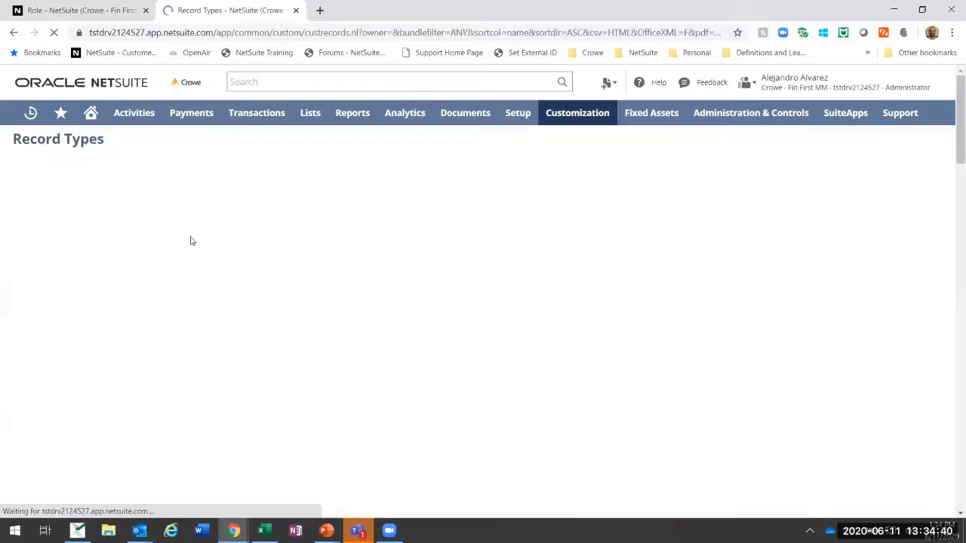
click(195, 216)
scroll(204, 240, up, 1)
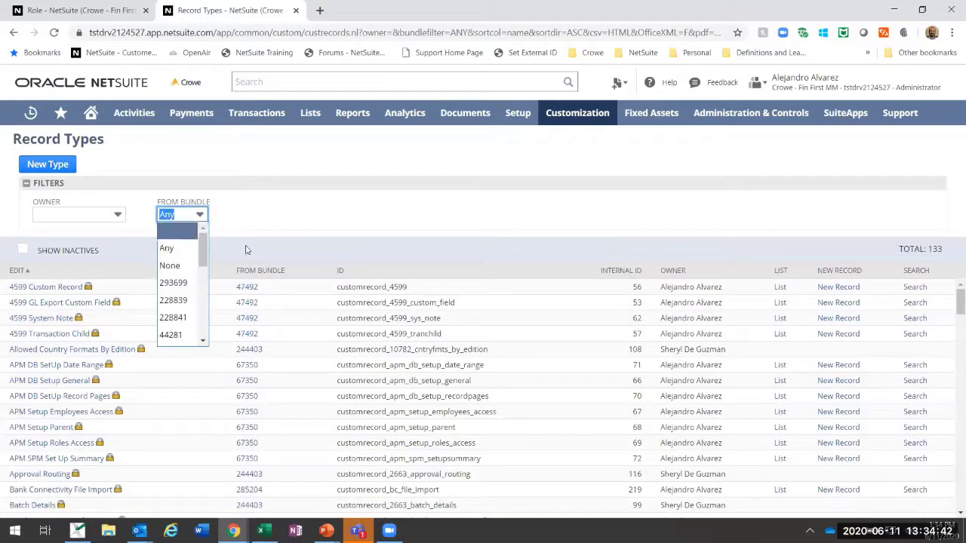
key(Return)
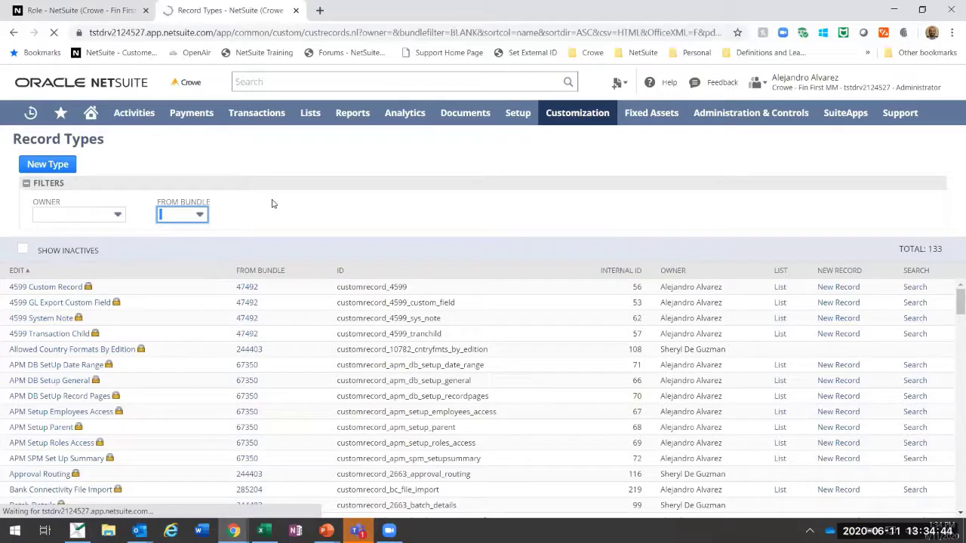
- Open the Nature of Transaction Codes record type and examine its access types, keeping No Permission Required
scroll(237, 329, down, 8)
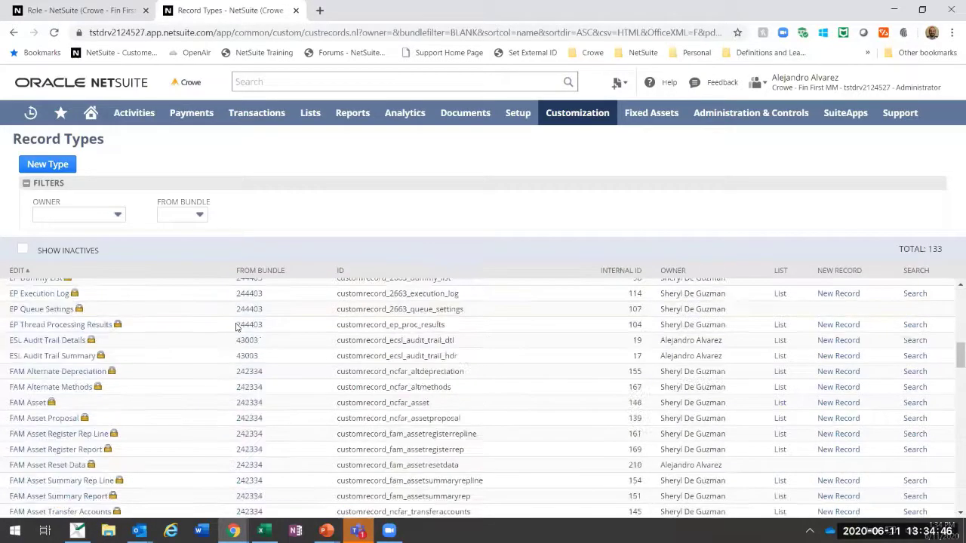
scroll(236, 330, down, 10)
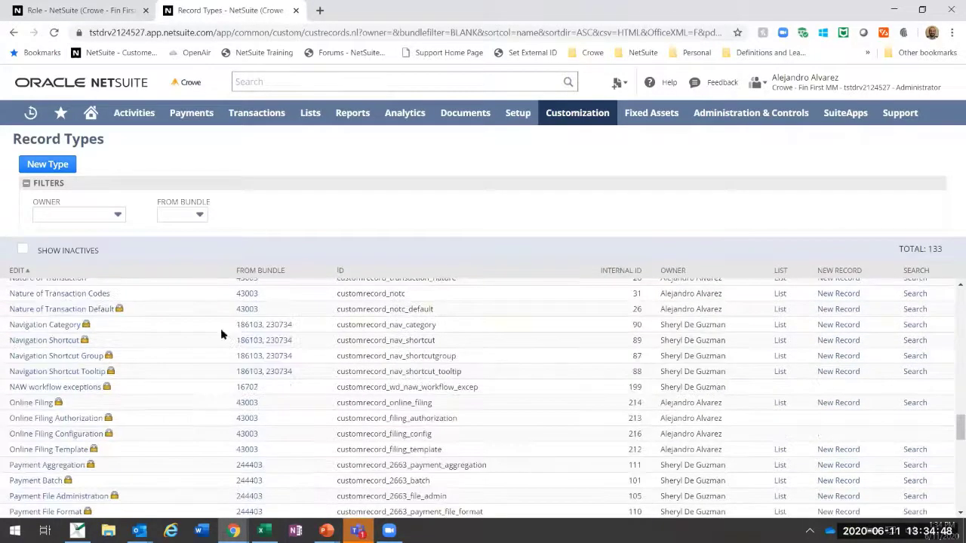
click(69, 369)
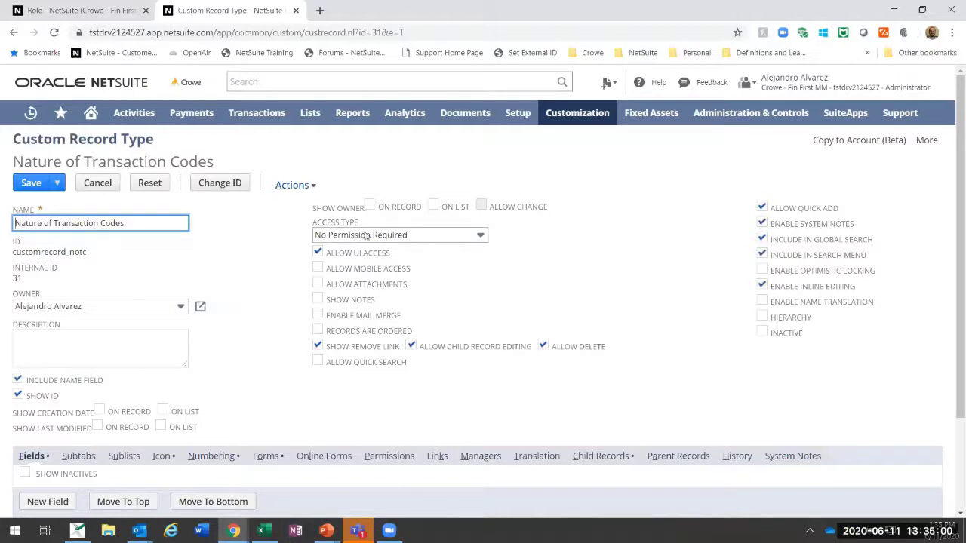
click(397, 236)
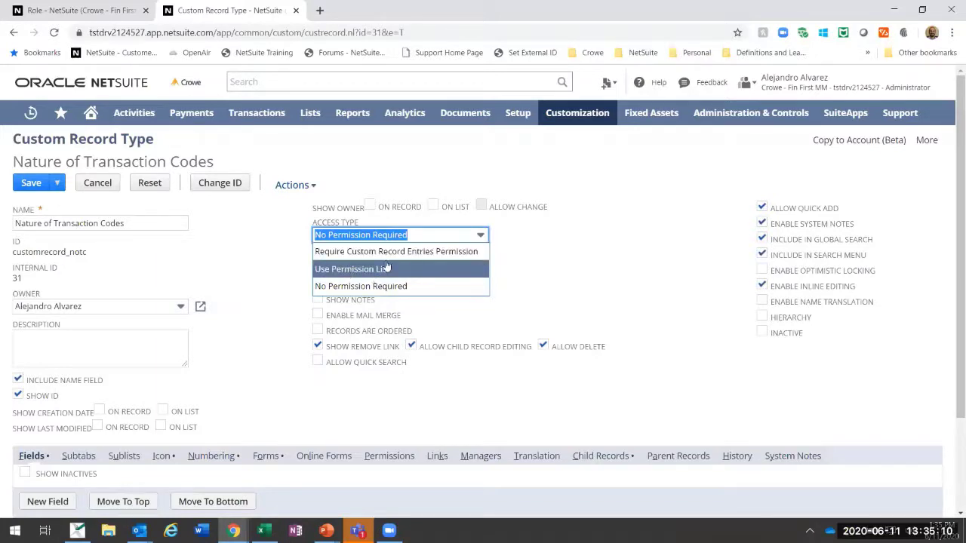
click(361, 286)
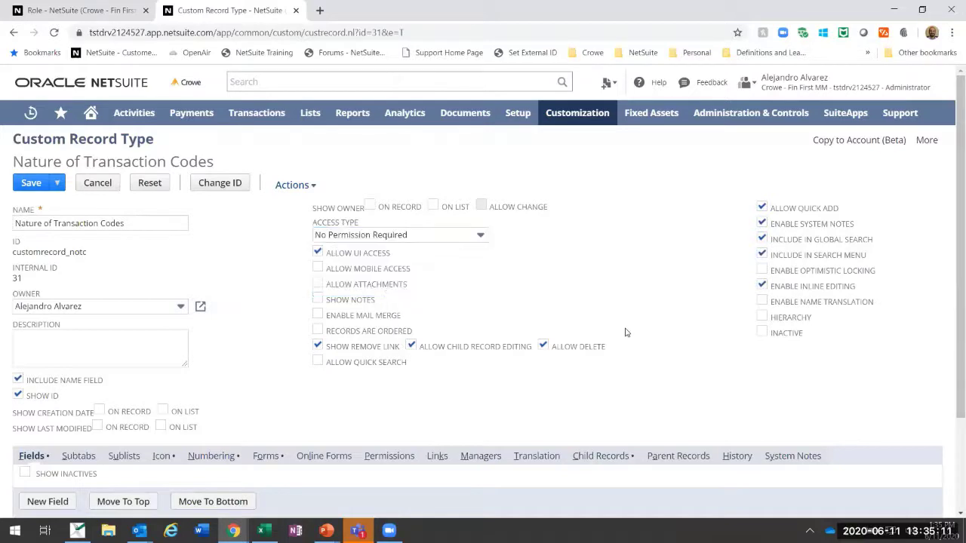
- Examine the record type's role permission settings and available levels, and leave the record without saving
click(389, 456)
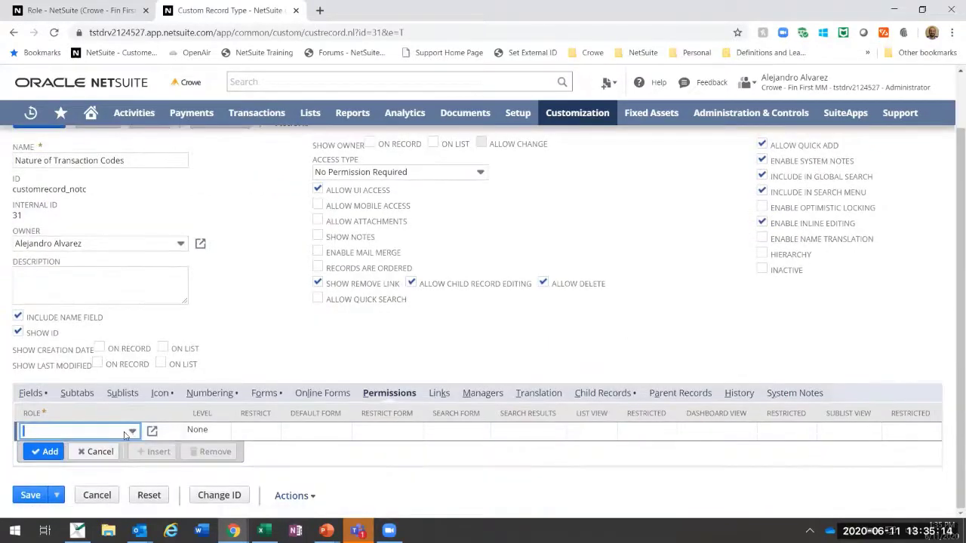
click(129, 433)
click(130, 433)
click(217, 430)
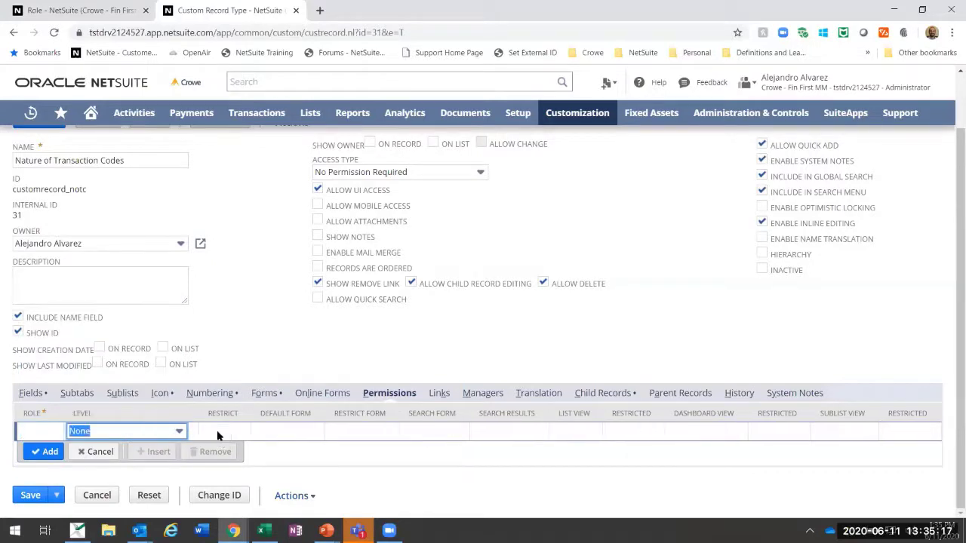
click(178, 431)
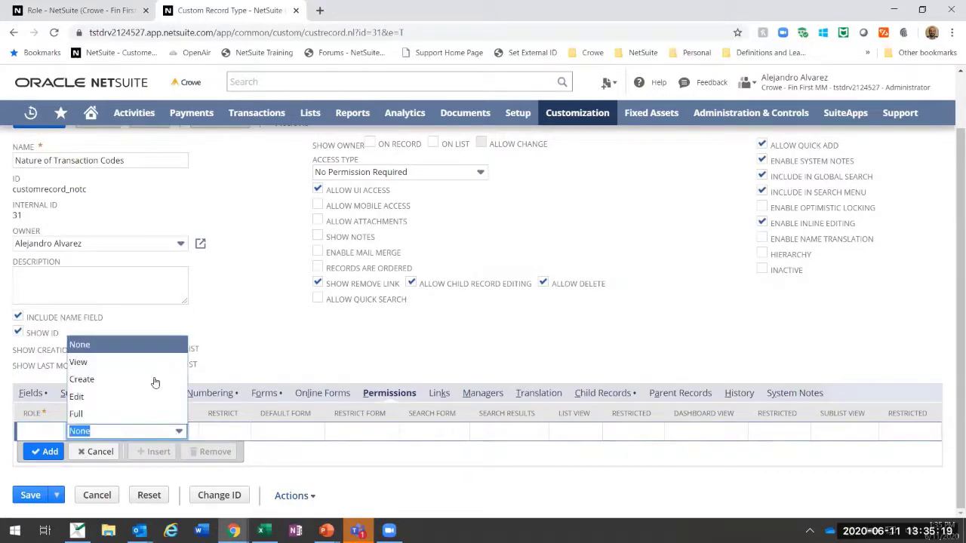
click(234, 425)
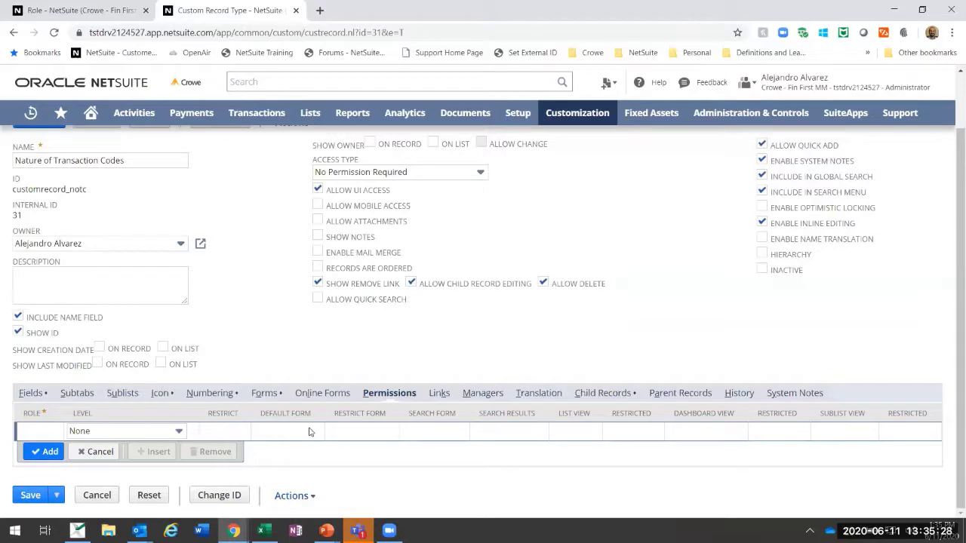
scroll(308, 431, up, 1)
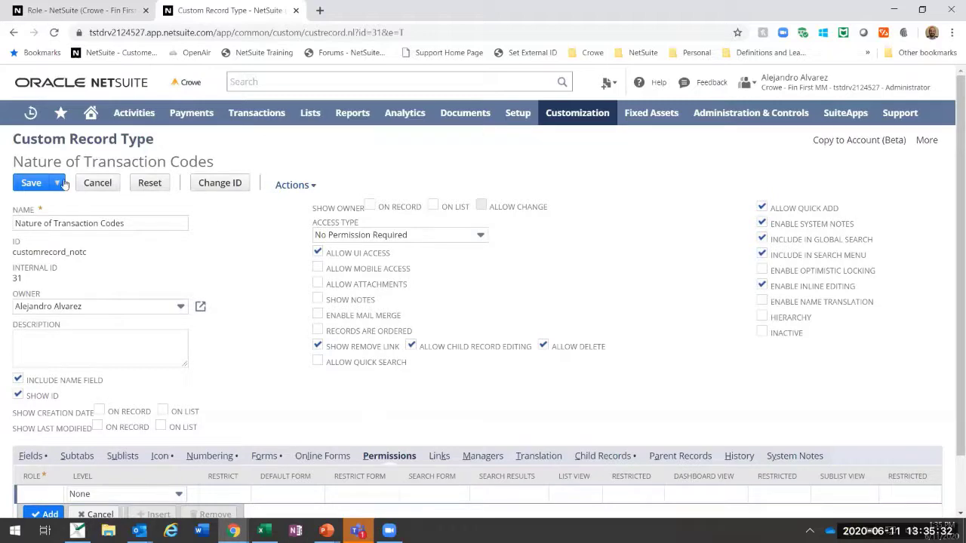
click(102, 188)
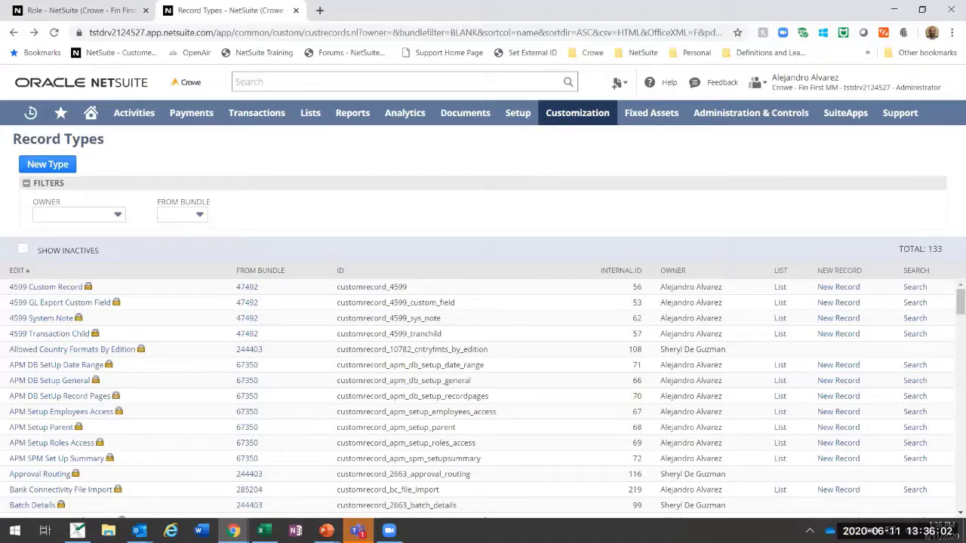
- Return to the home dashboard
key(alt+Tab)
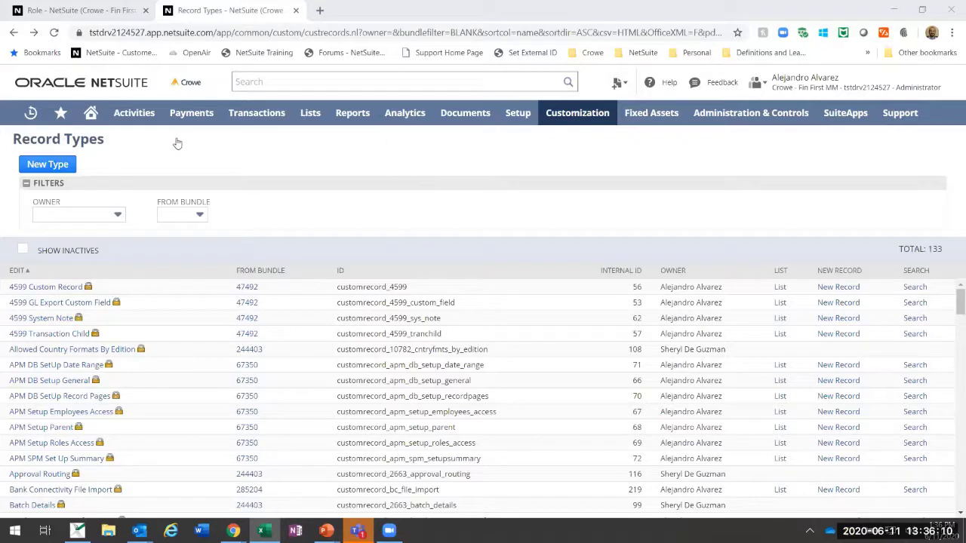
mouse_move(91, 114)
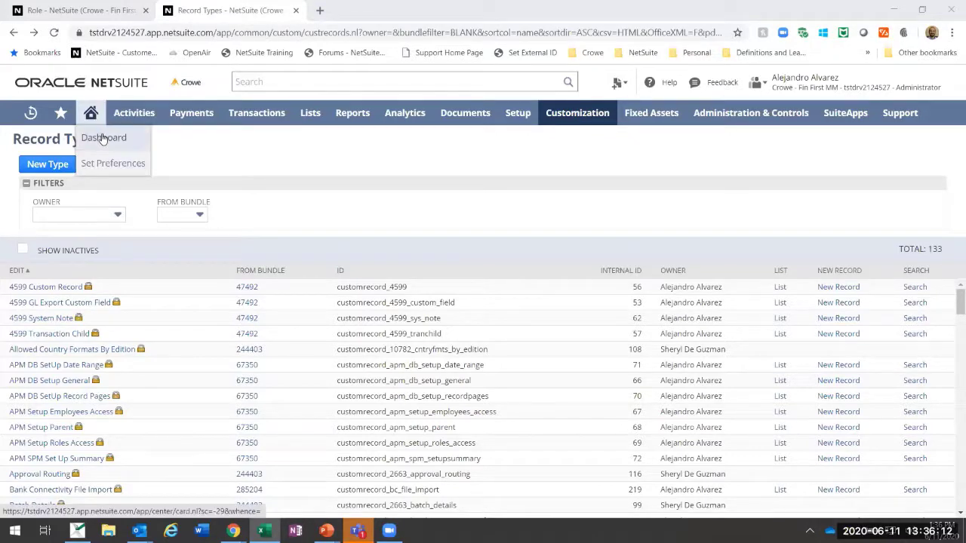
click(113, 139)
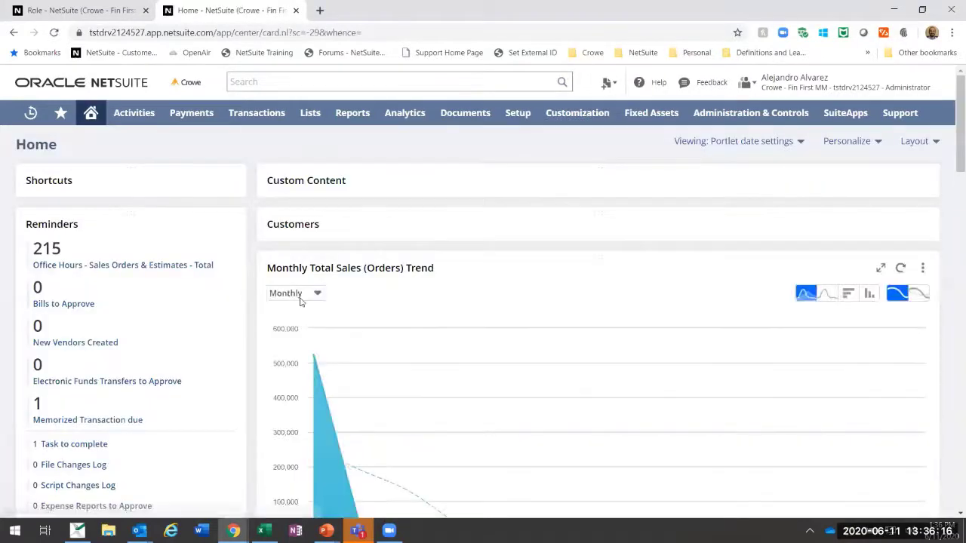
- Examine the options for publishing the dashboard to roles, and go back to the home dashboard without saving
scroll(377, 306, down, 7)
scroll(400, 296, up, 3)
scroll(402, 295, up, 2)
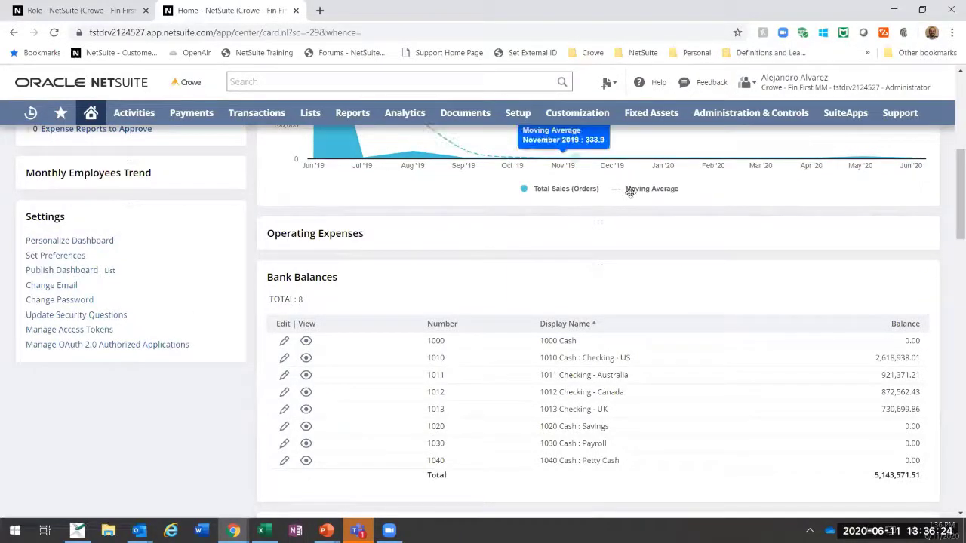
click(75, 270)
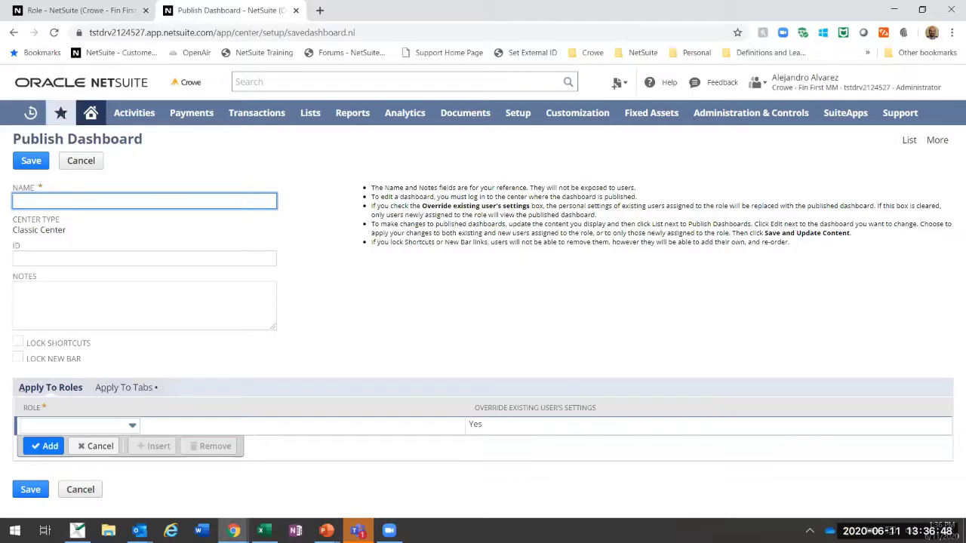
key(shift+Tab)
key(Return)
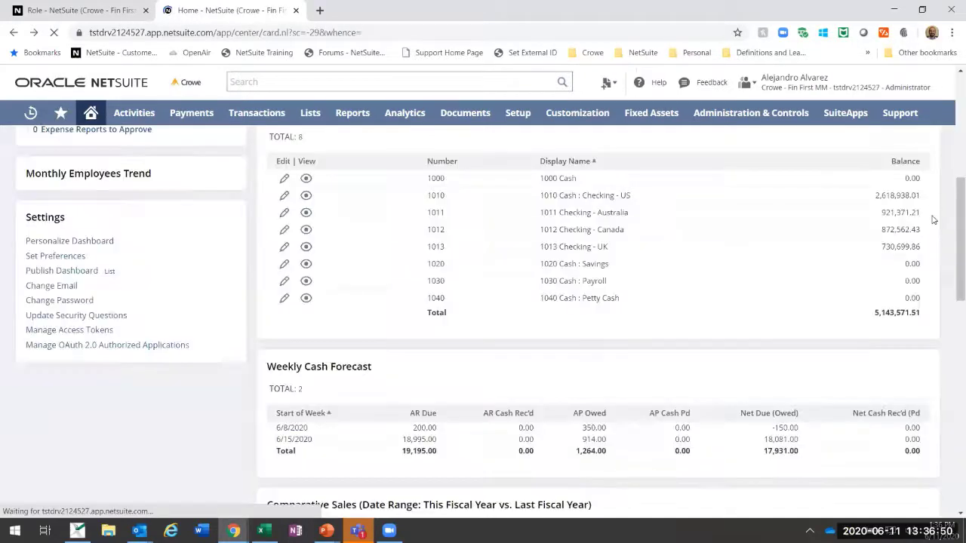
- Review the roles available for switching, and open the Enable Features page in a new browser tab
mouse_move(903, 92)
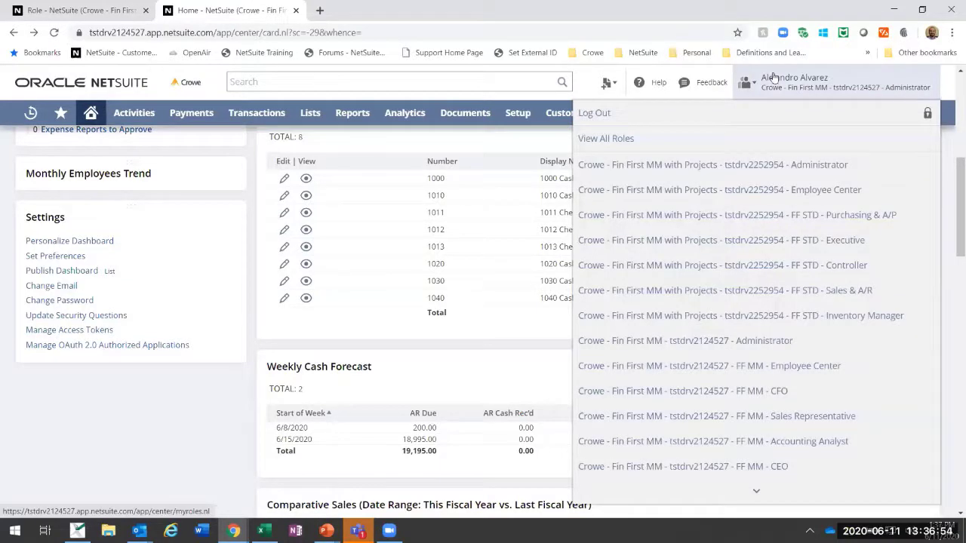
mouse_move(528, 106)
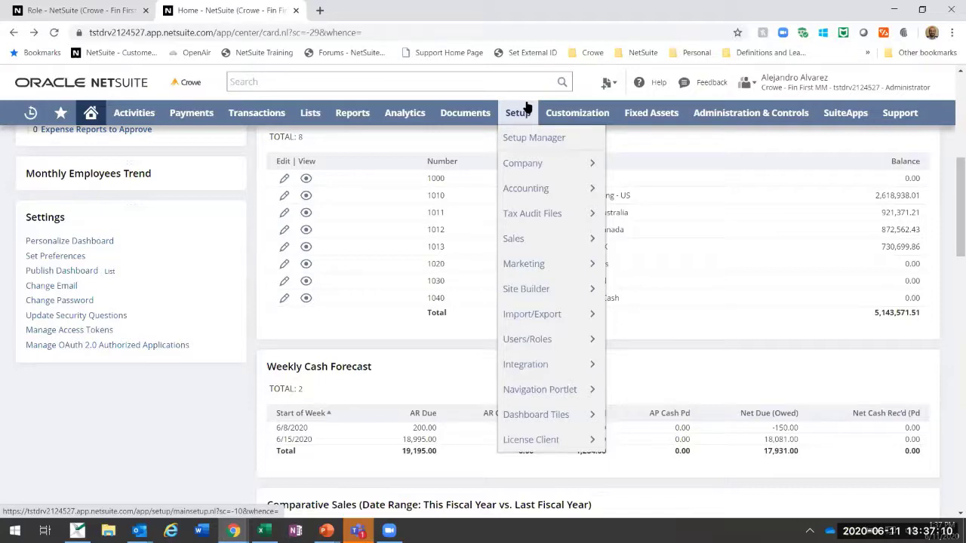
mouse_move(520, 165)
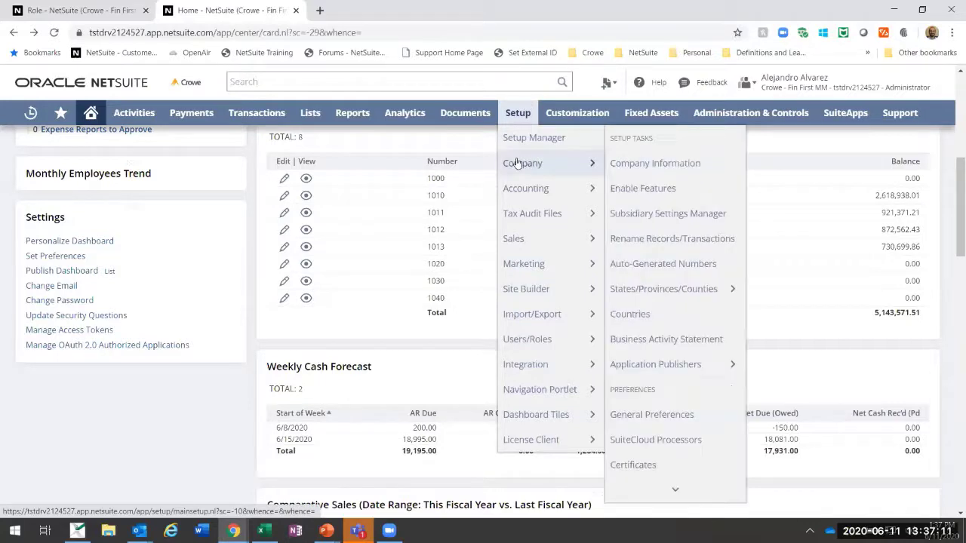
middle_click(671, 190)
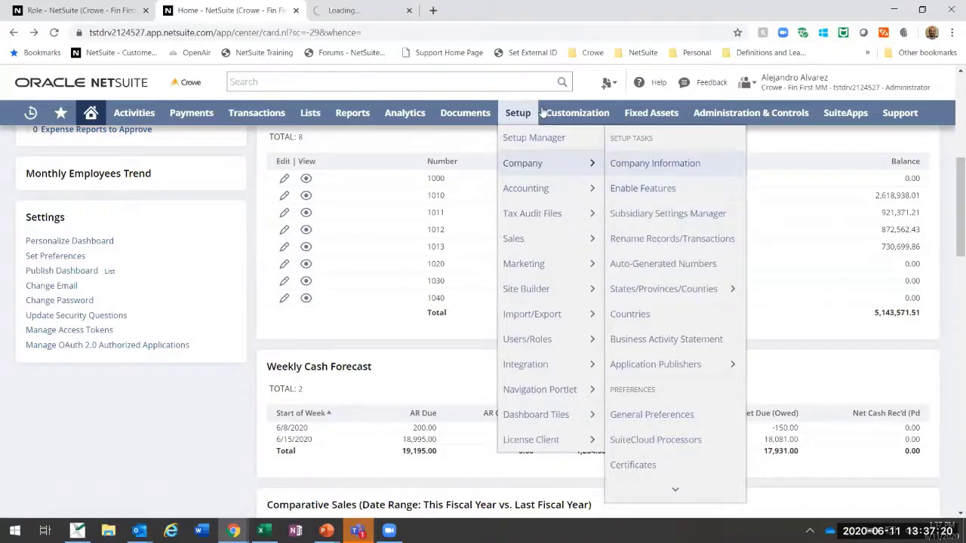
click(365, 8)
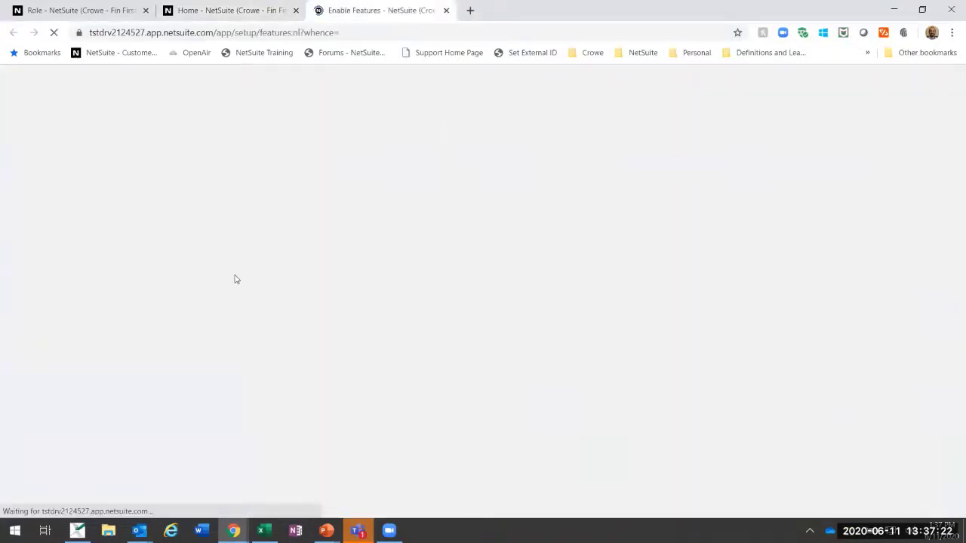
- Examine the company features on the Enable Features page, from classifications and international options through data management, access and mobile
scroll(221, 301, down, 10)
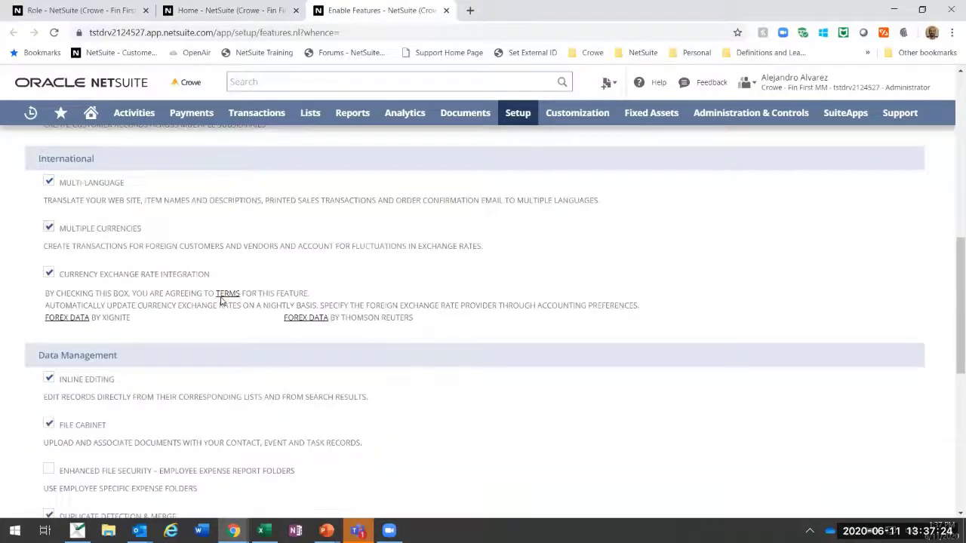
scroll(222, 300, down, 8)
scroll(263, 258, up, 20)
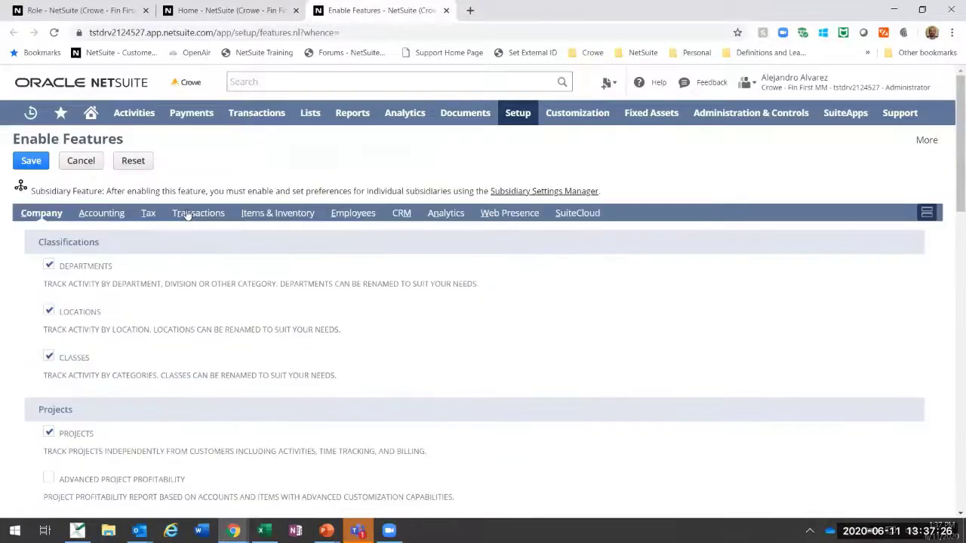
mouse_move(860, 86)
scroll(149, 258, down, 10)
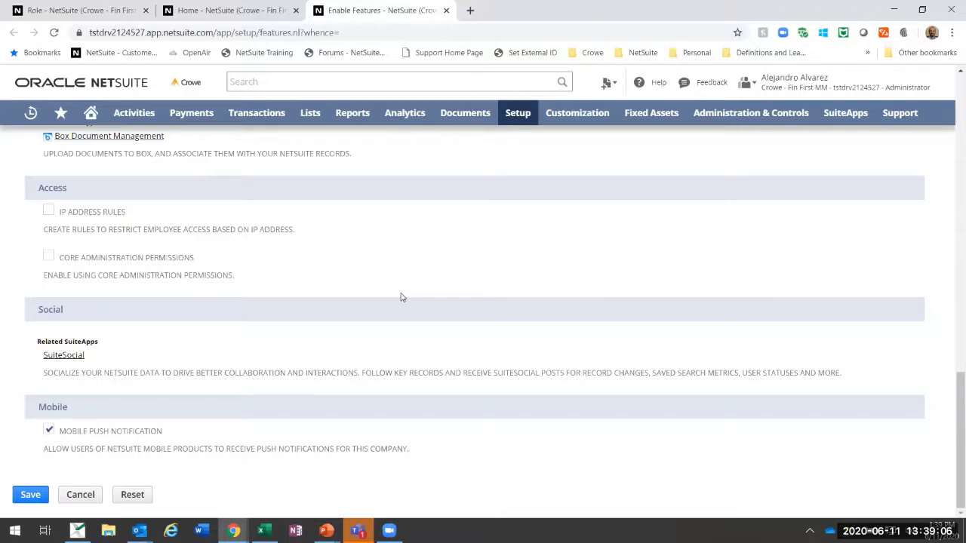
mouse_move(847, 73)
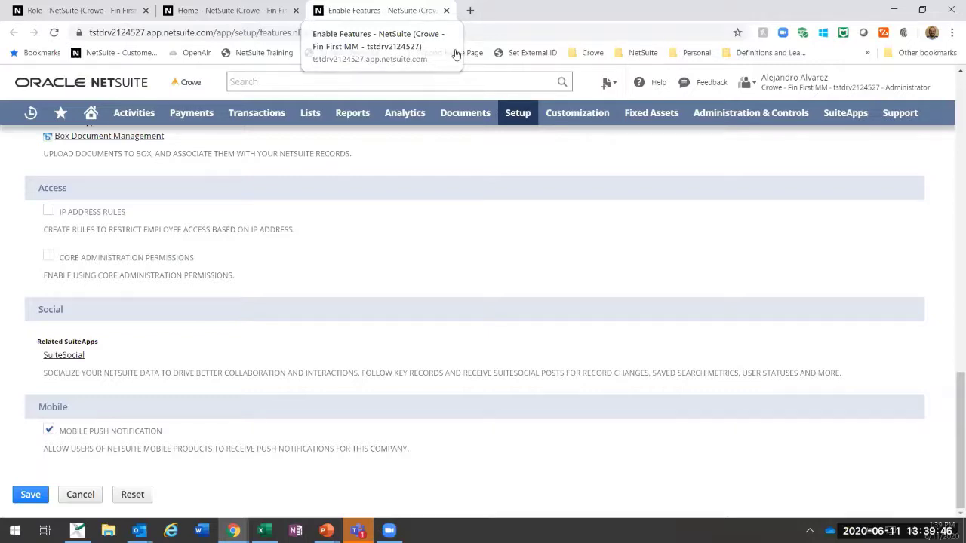
scroll(508, 296, up, 2)
scroll(508, 296, up, 12)
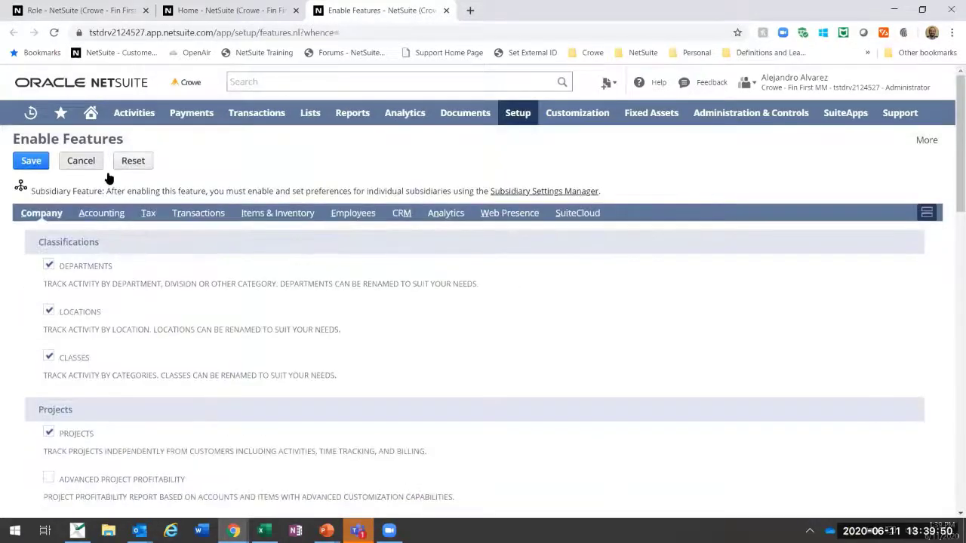
scroll(267, 276, down, 1)
scroll(268, 286, up, 1)
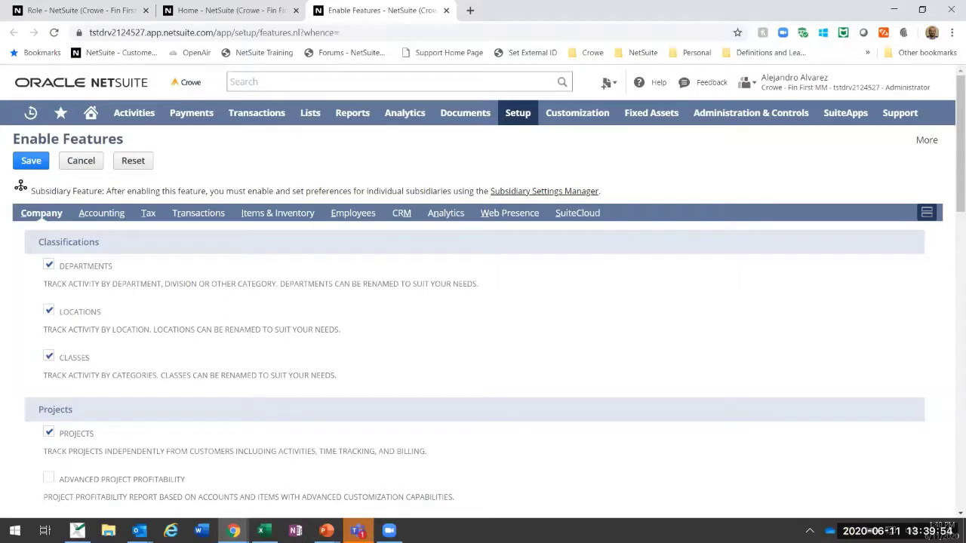
key(alt+Tab)
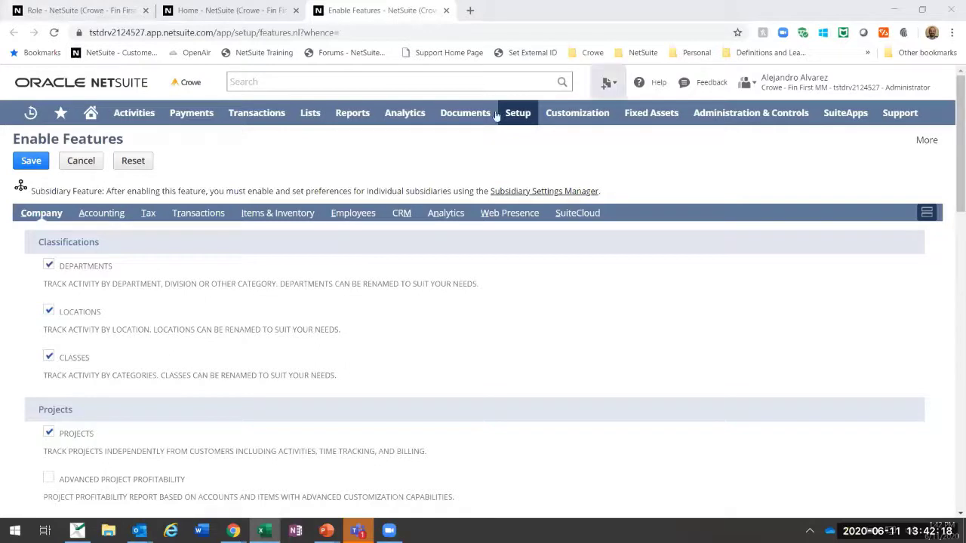
mouse_move(509, 114)
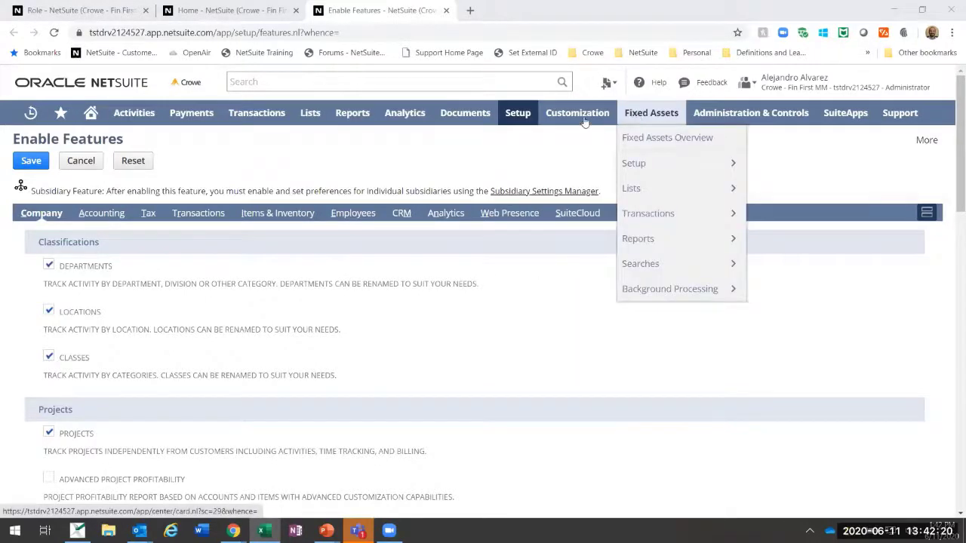
mouse_move(581, 120)
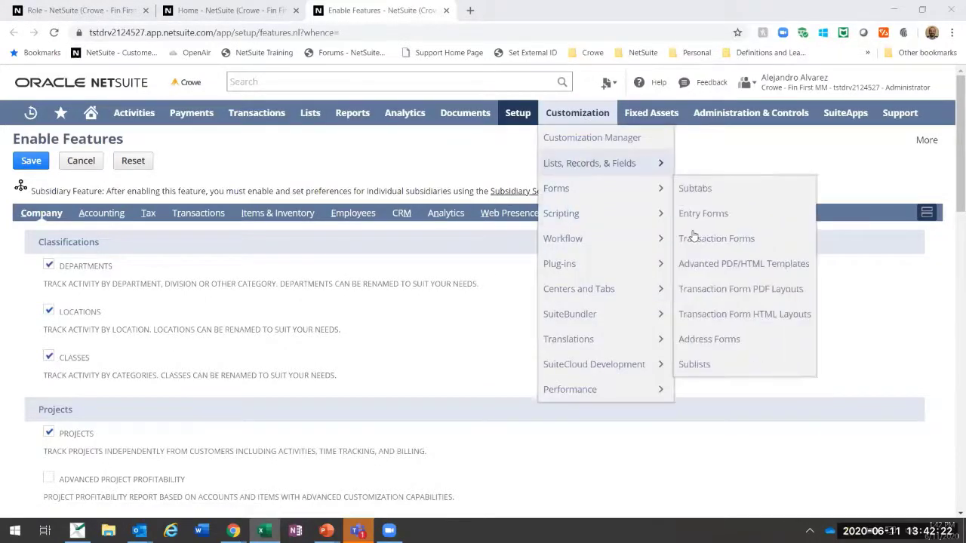
mouse_move(743, 239)
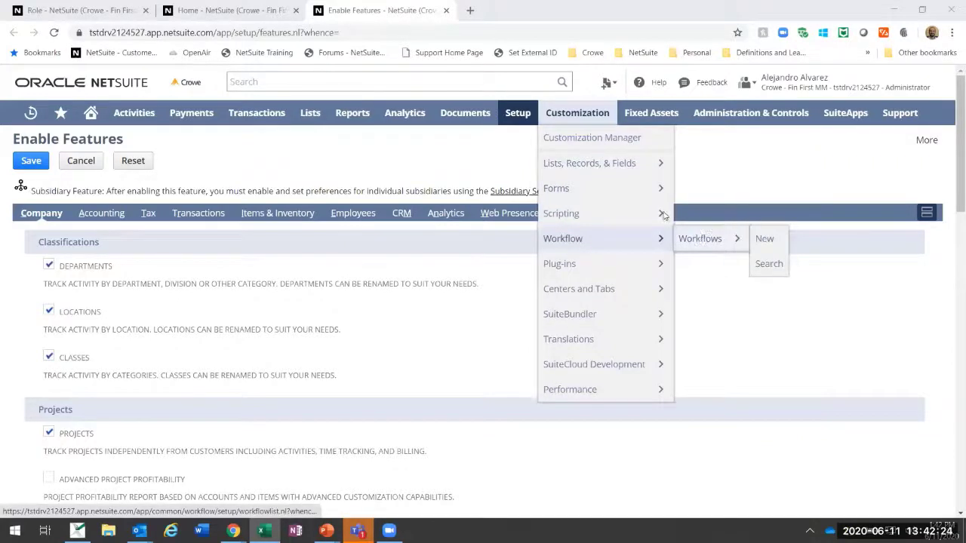
mouse_move(649, 203)
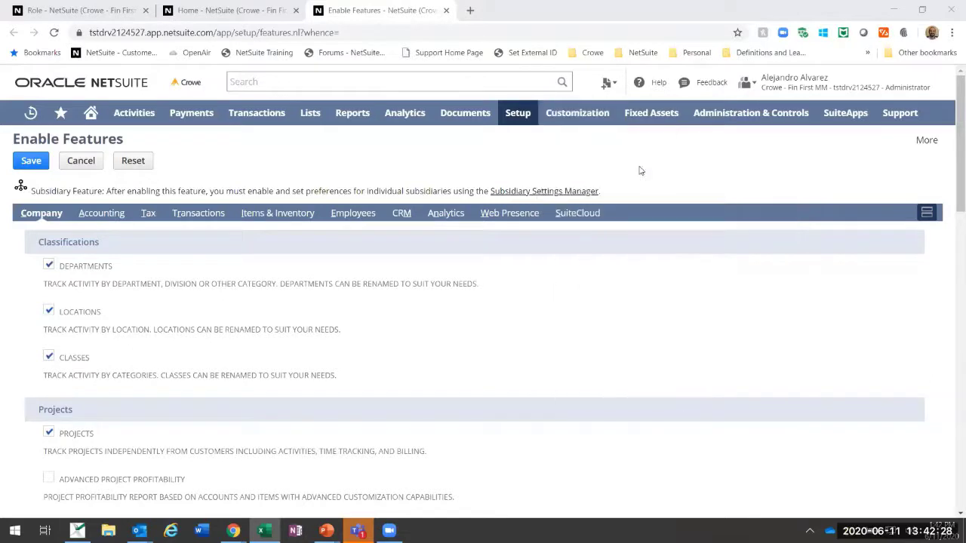
mouse_move(537, 168)
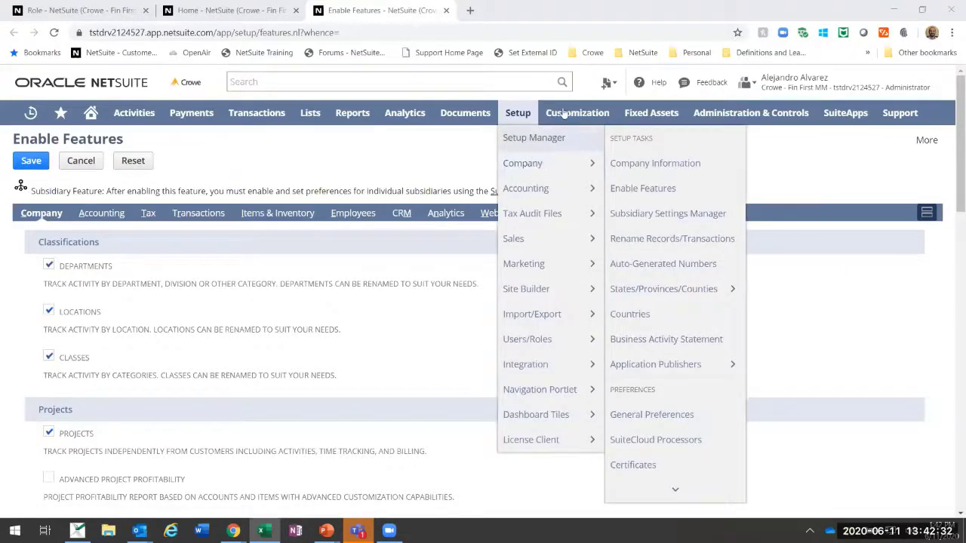
- Start a new custom list, name it Sample List and give it the ID _sample_list
mouse_move(585, 163)
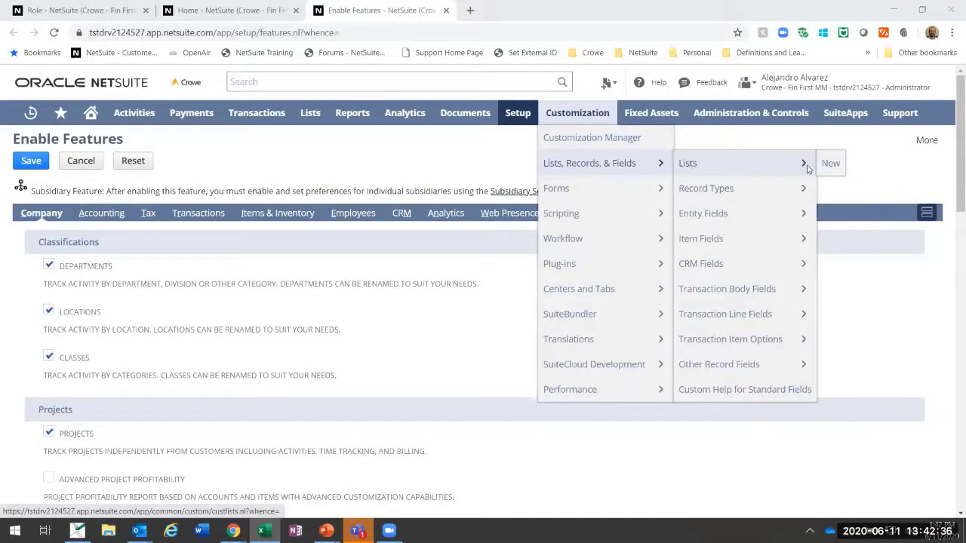
click(830, 163)
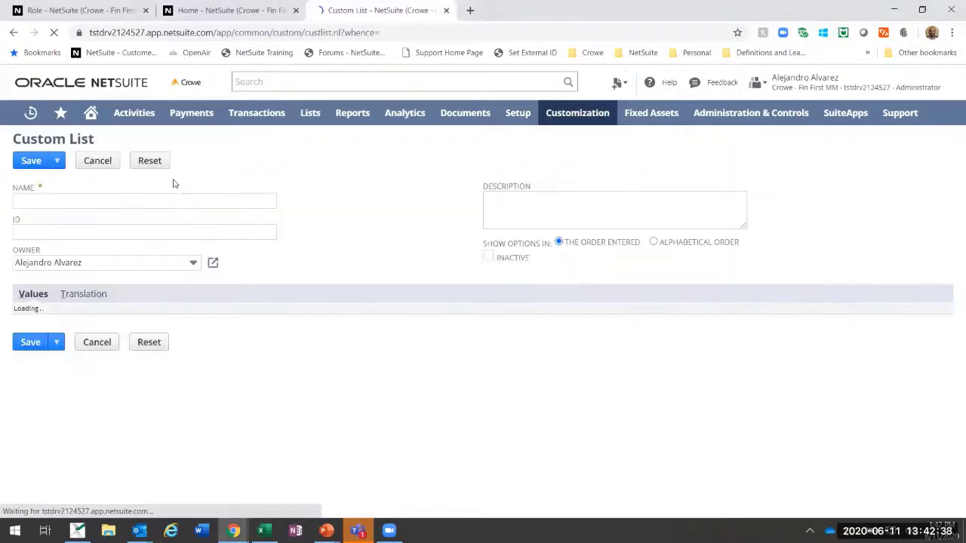
click(95, 202)
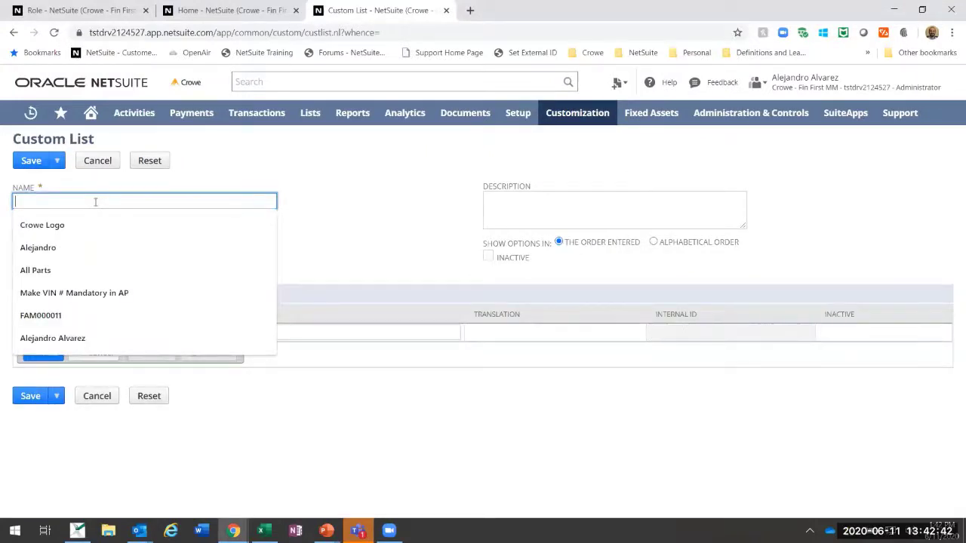
text(Sampl)
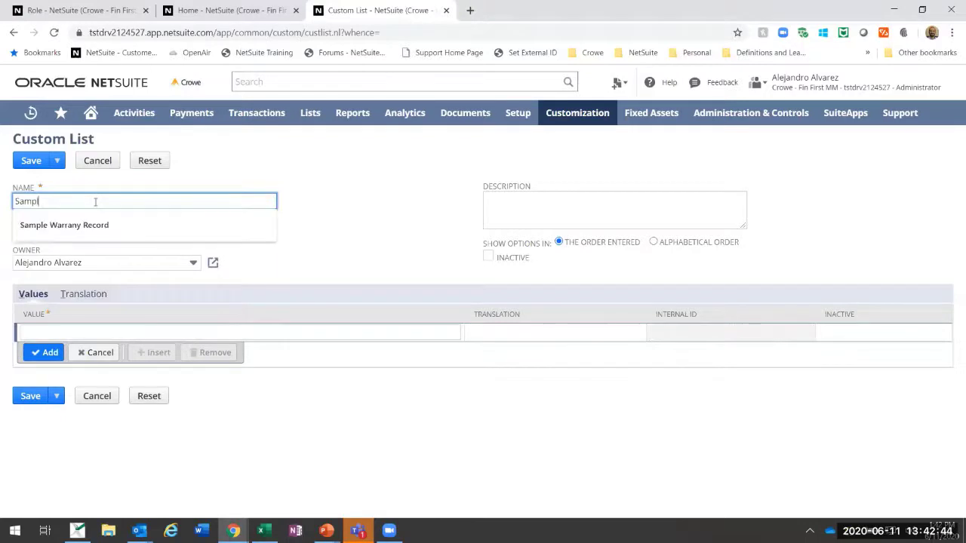
text(e List)
key(Tab)
text(_sample_list)
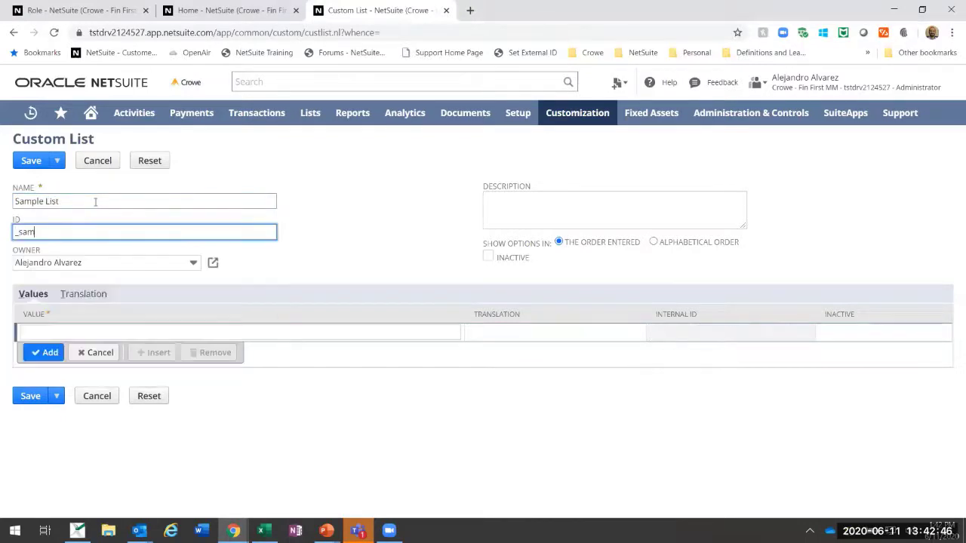
key(Tab)
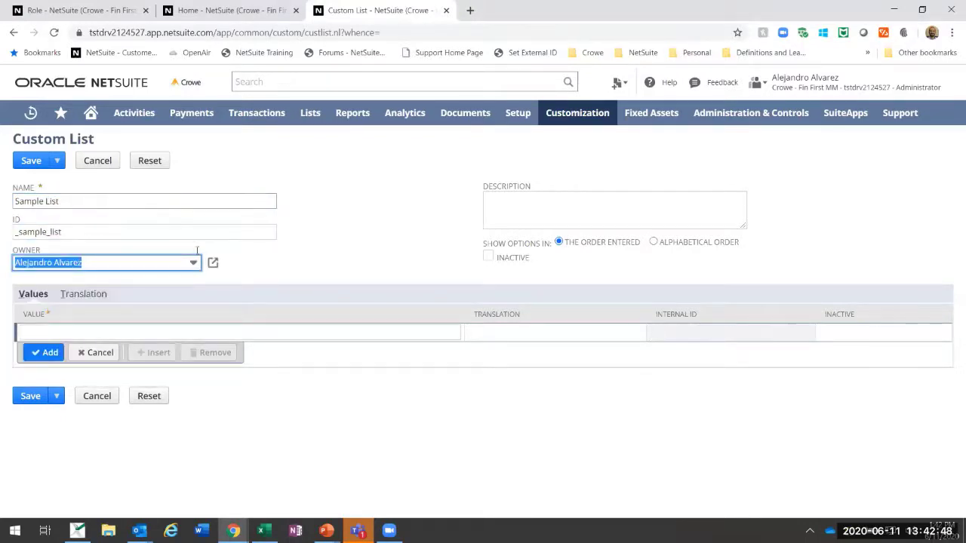
- Add the values Value 1, Value 2 and Value 3 to the custom list and save it
click(128, 330)
text(Value 1)
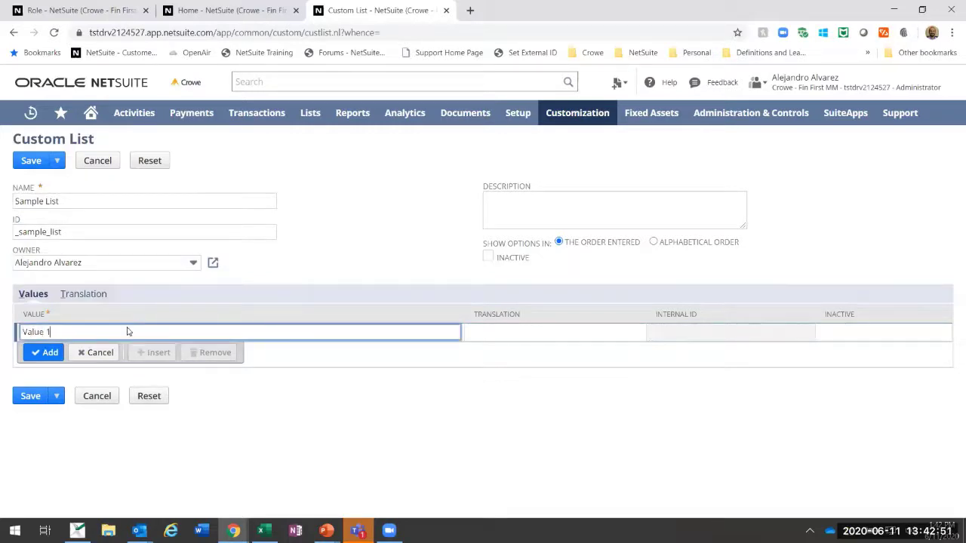
key(Return)
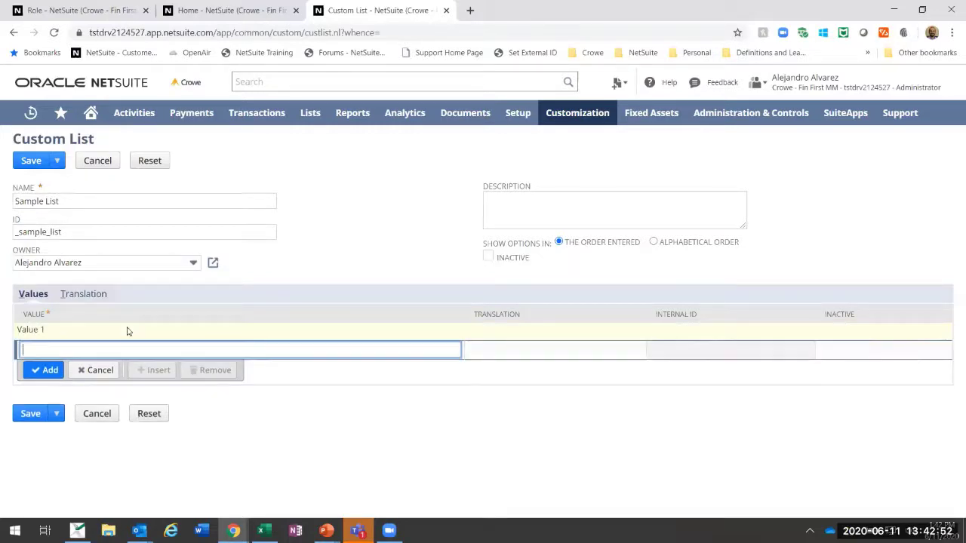
text(Value 2)
key(Return)
text(Value 3)
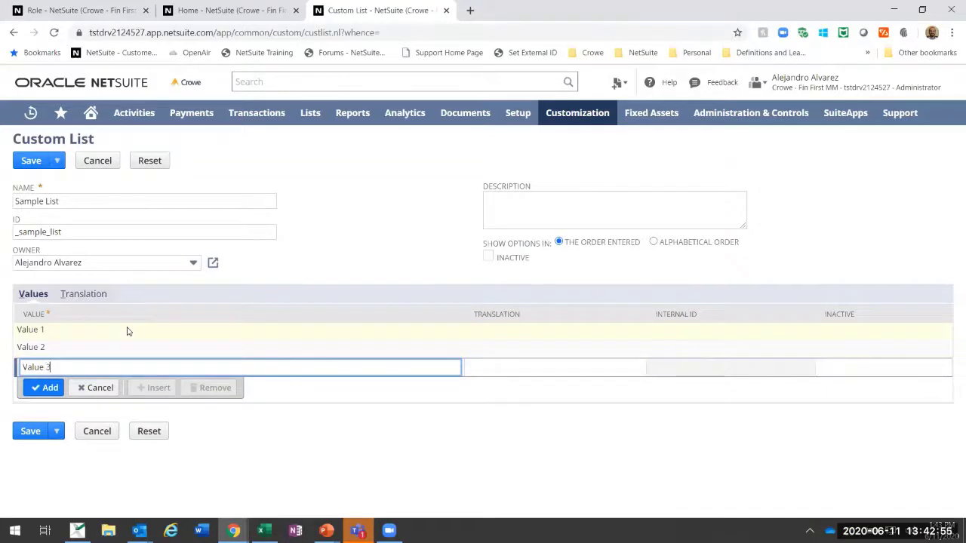
key(Return)
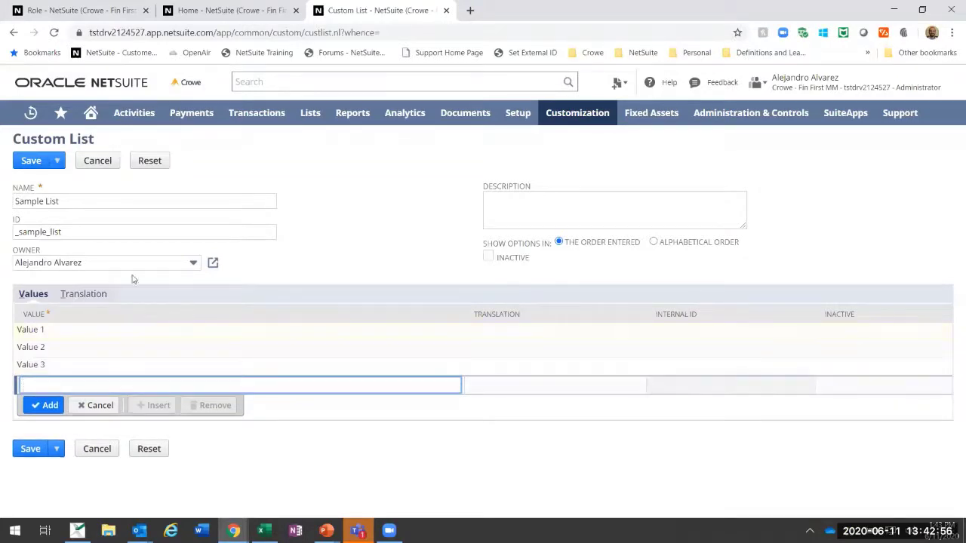
click(31, 161)
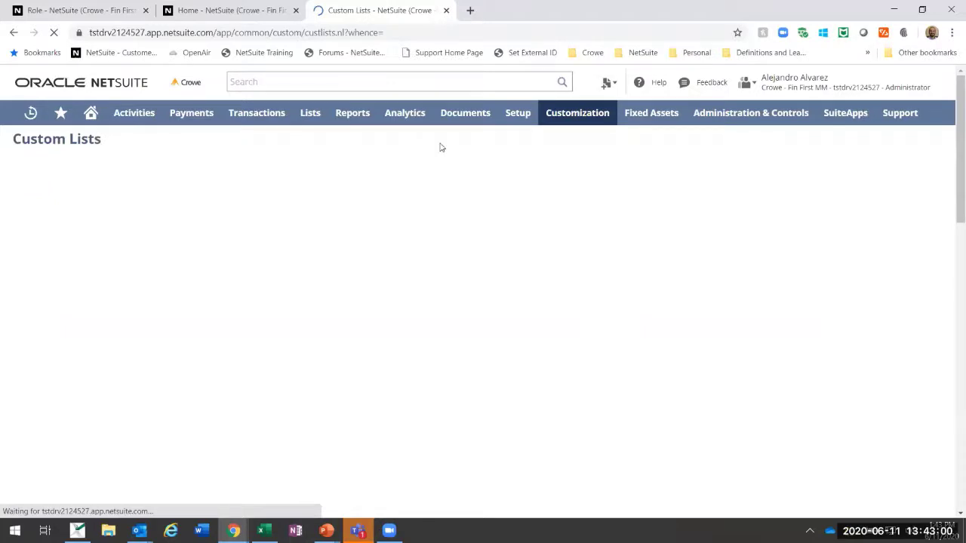
- Start a new custom item field
mouse_move(573, 115)
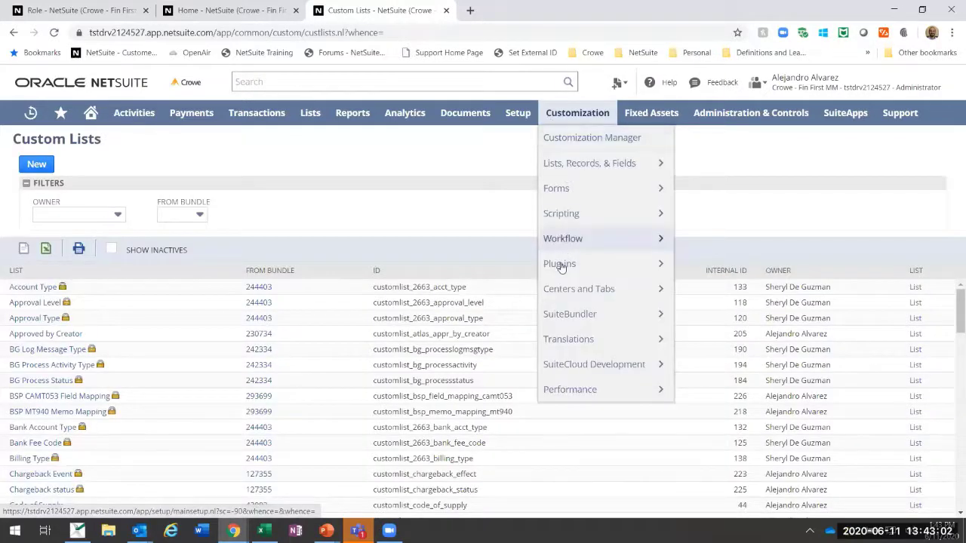
mouse_move(576, 215)
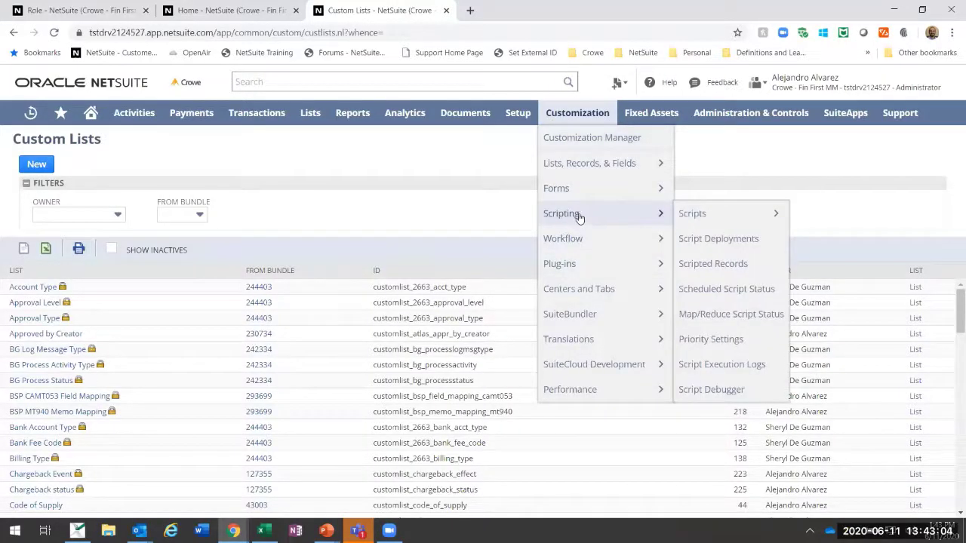
mouse_move(574, 164)
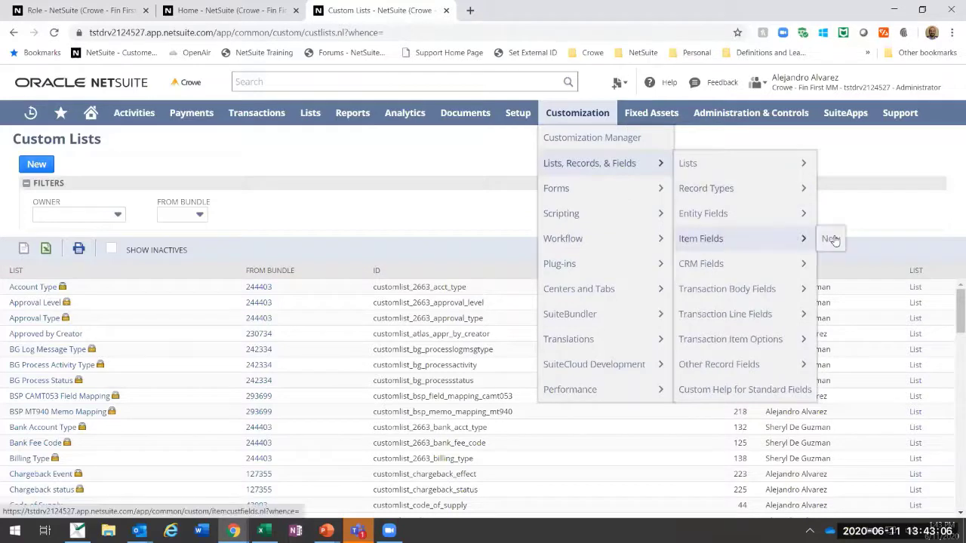
click(830, 239)
mouse_move(613, 202)
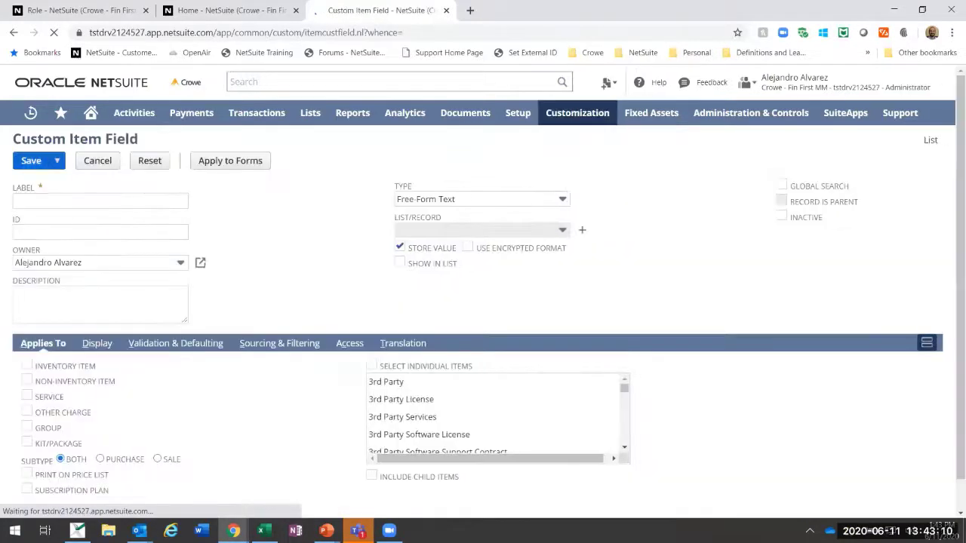
- Label the new custom item field Sample List Field and give it the ID _sample_list_field
click(84, 201)
text(Value)
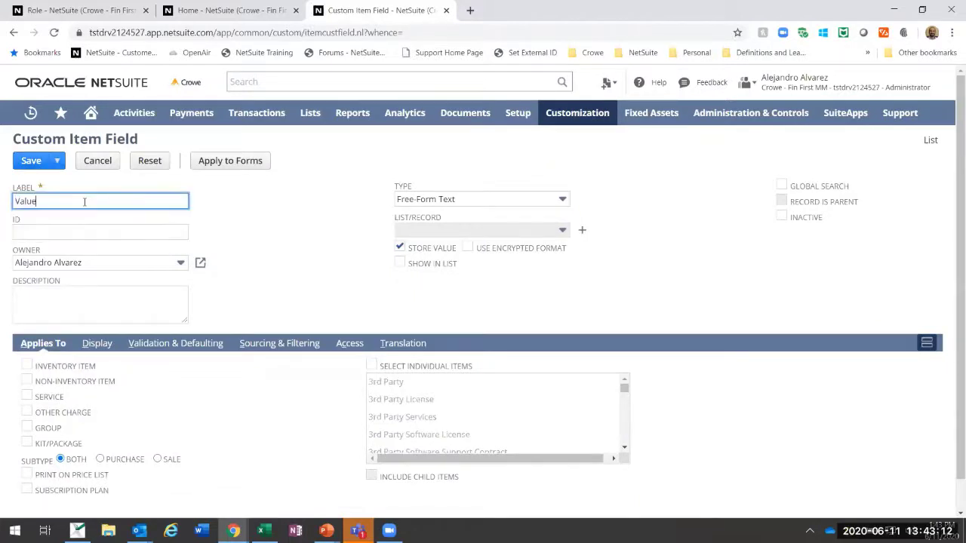
key(BackSpace)
key(BackSpace)
key(BackSpace)
key(BackSpace)
key(BackSpace)
text(Sample List Field)
key(Tab)
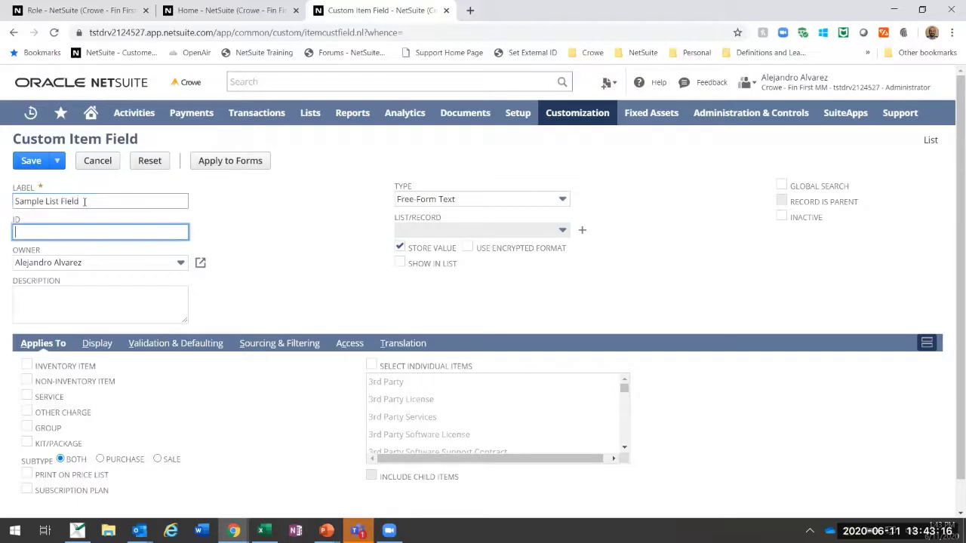
text(_sam)
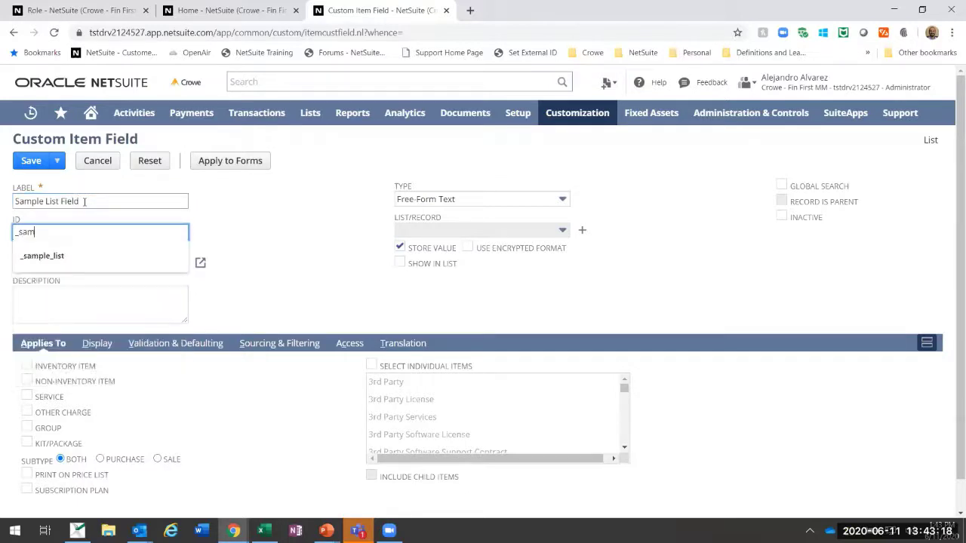
text(ple_list_)
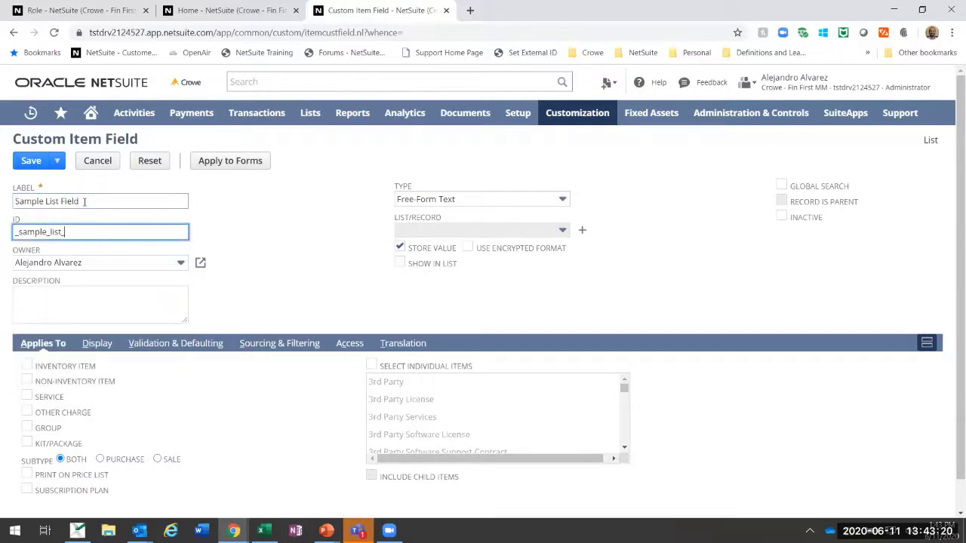
text(field)
key(Tab)
key(Tab)
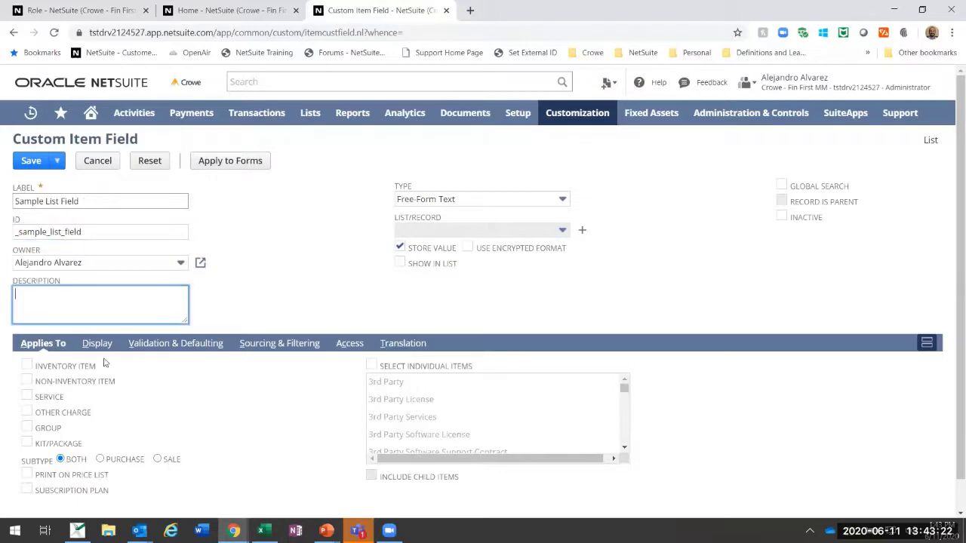
- Apply the custom item field to inventory items, non-inventory items and service items
click(27, 380)
click(27, 366)
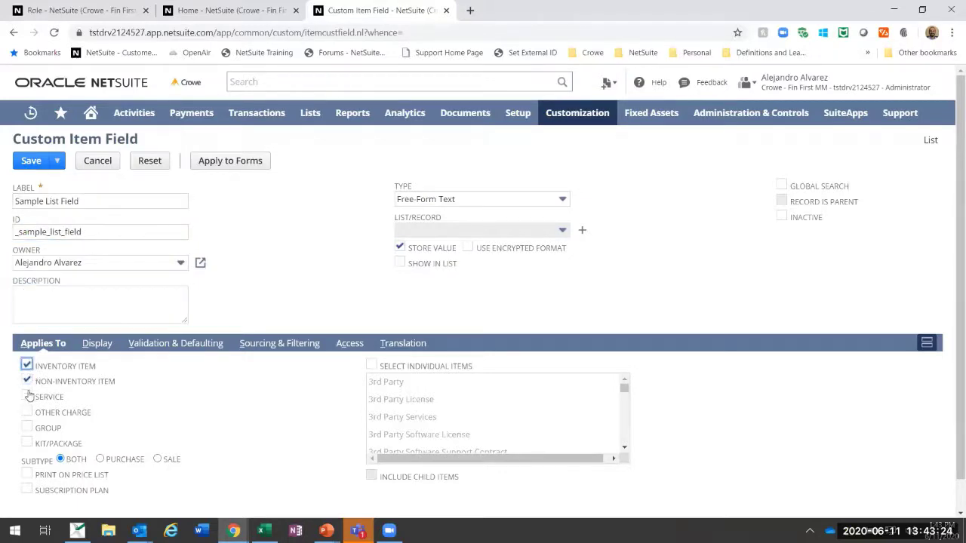
click(27, 396)
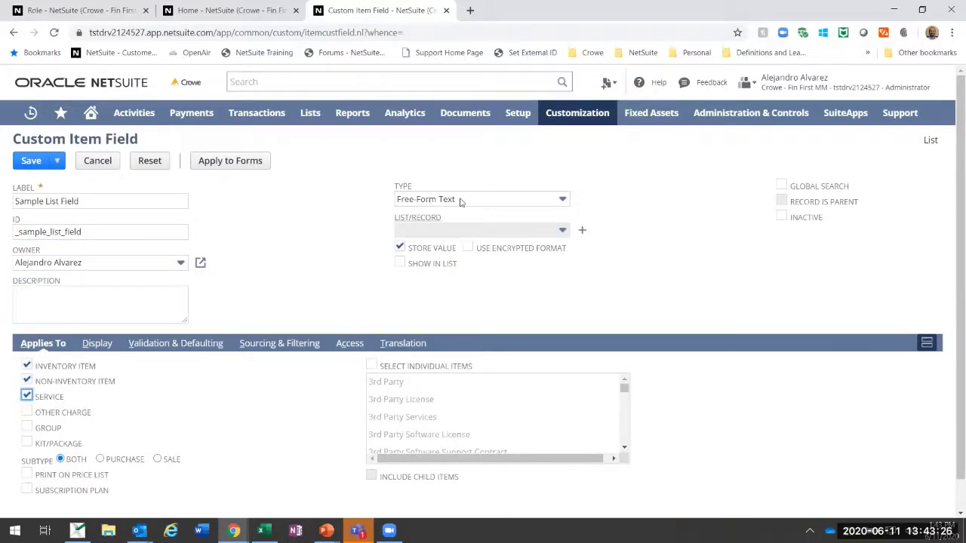
- Set the field type to List/Record and use Sample List as its source list
click(487, 200)
key(l)
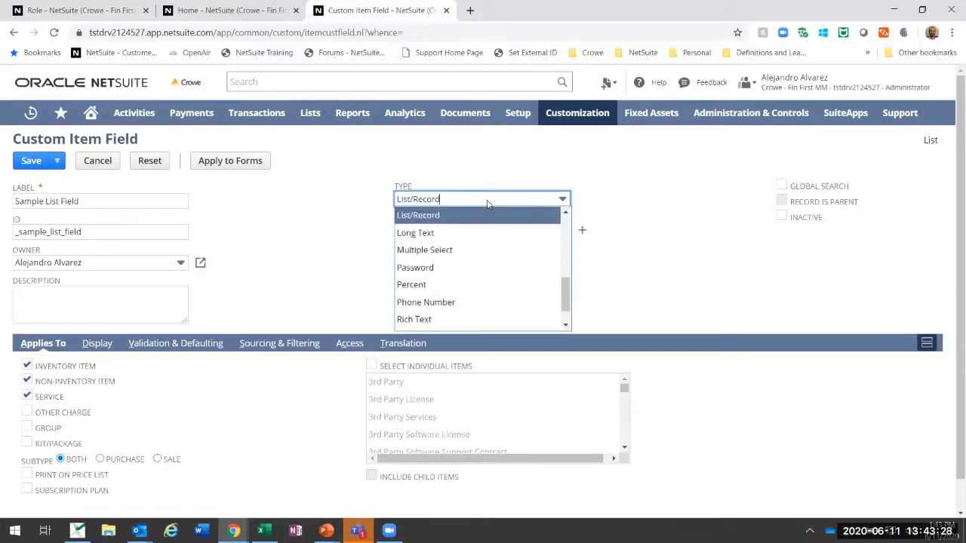
click(427, 218)
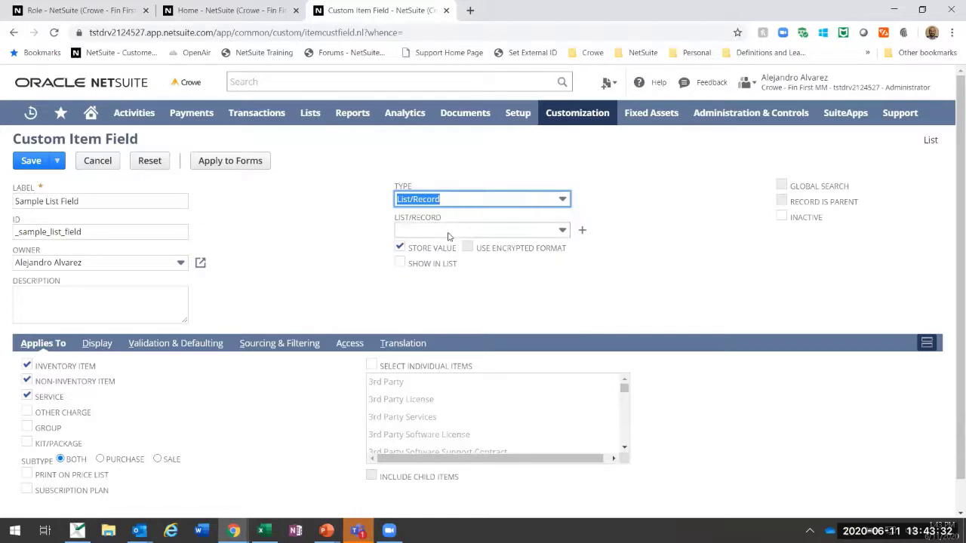
click(447, 234)
text(Sample List)
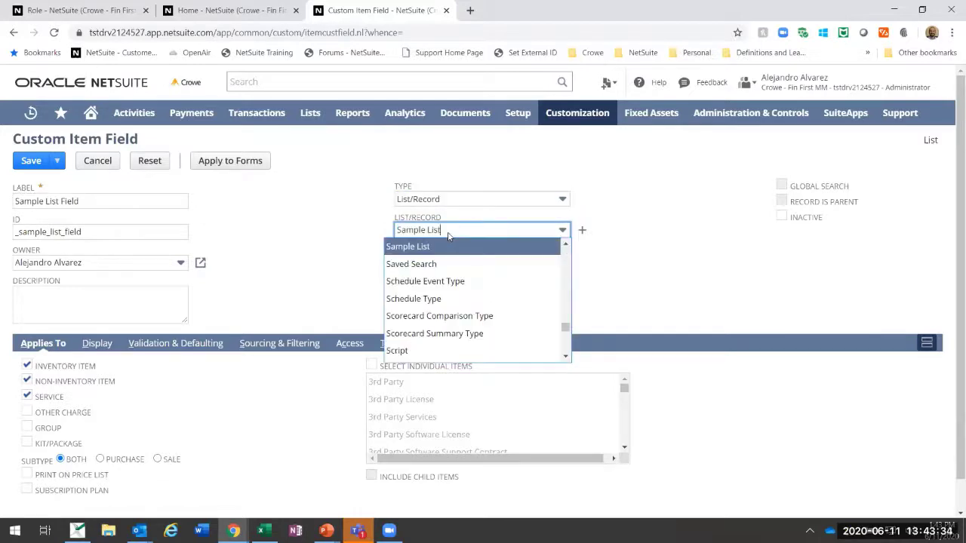
click(426, 250)
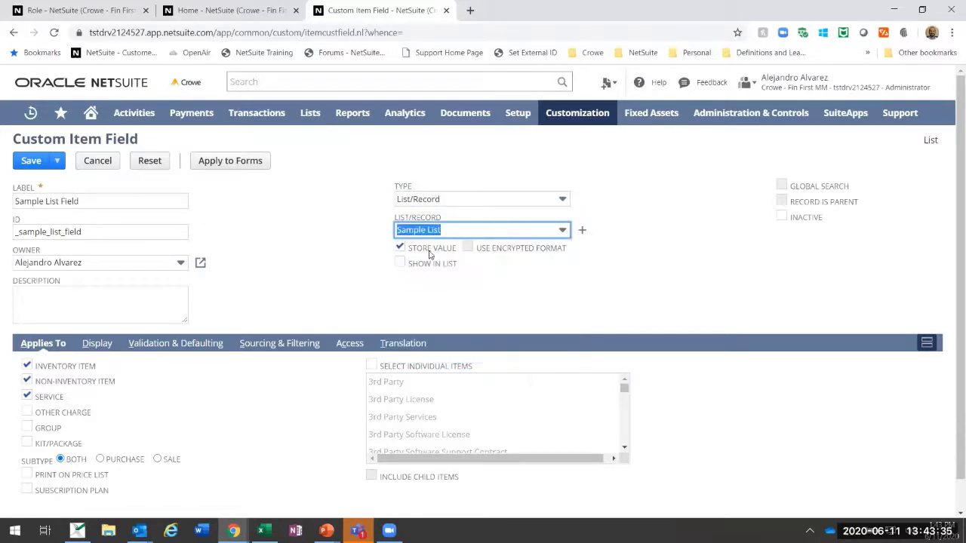
click(626, 264)
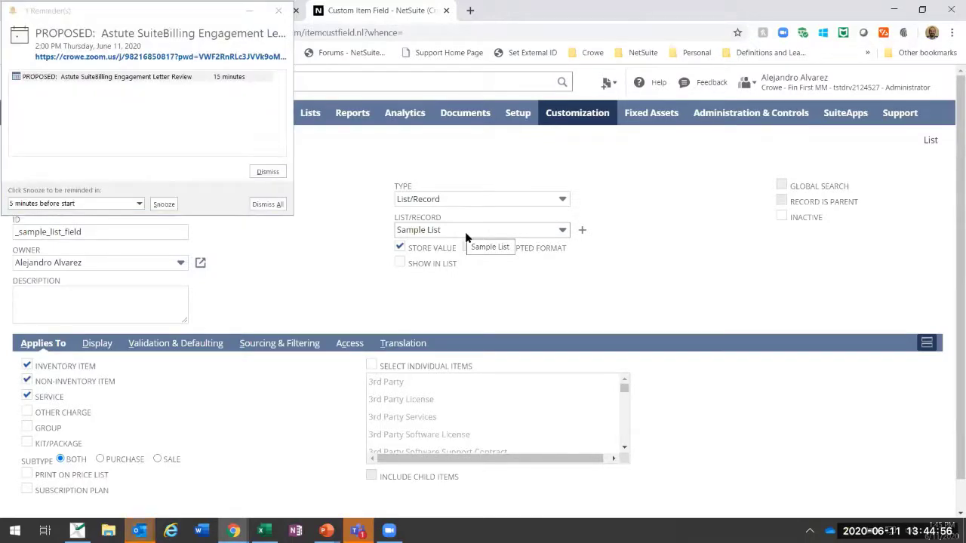
- Dismiss the meeting reminder and cancel the new custom item field without saving it
click(264, 172)
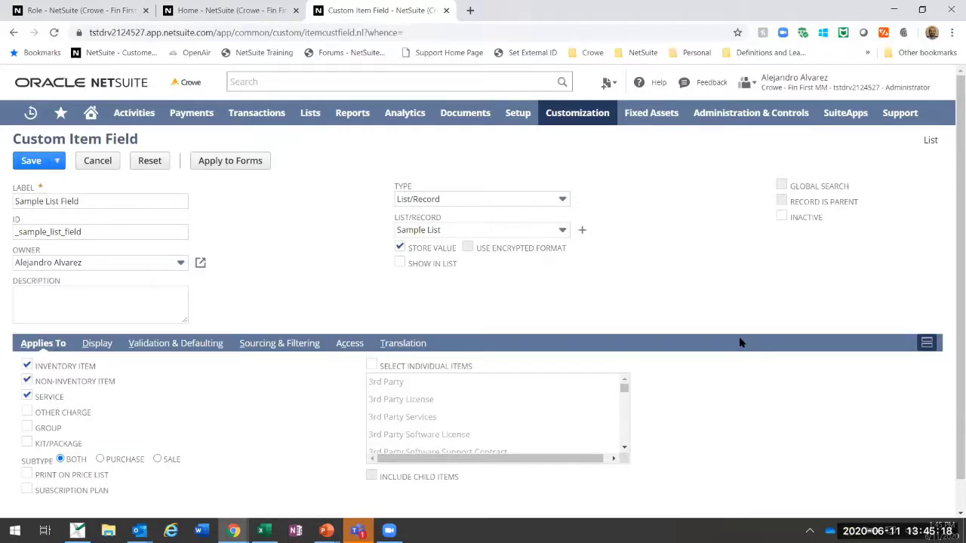
click(98, 163)
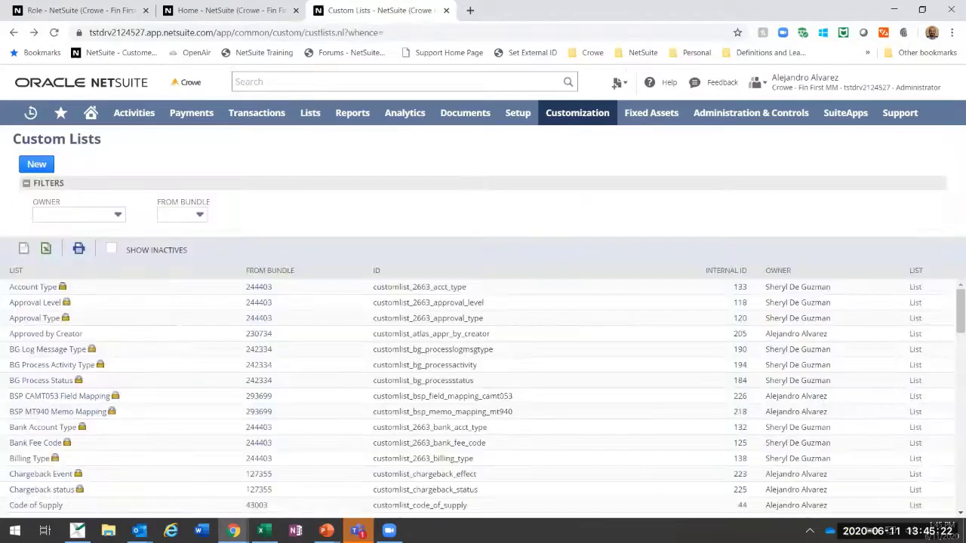
- Leave the Custom Lists page and return to the home dashboard
key(alt+Tab)
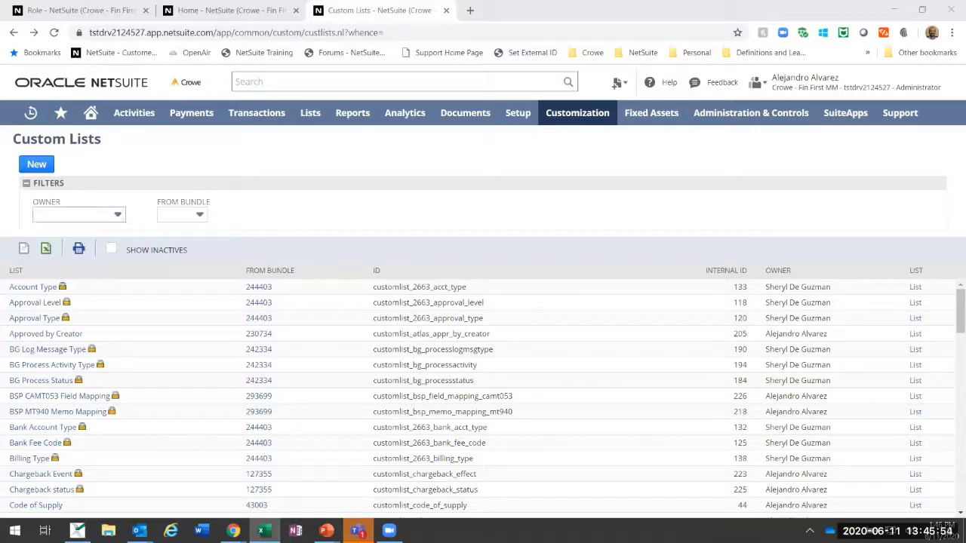
mouse_move(508, 115)
mouse_move(153, 369)
click(92, 115)
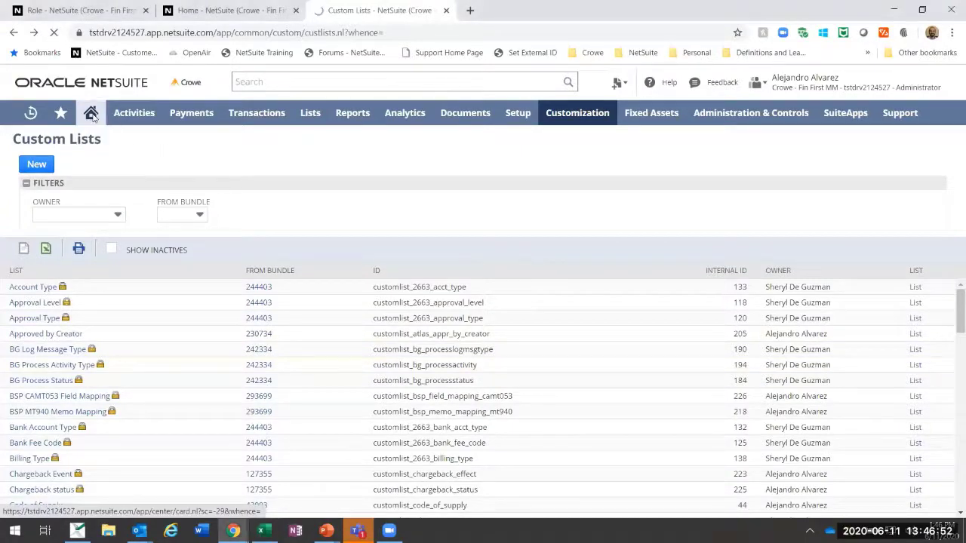